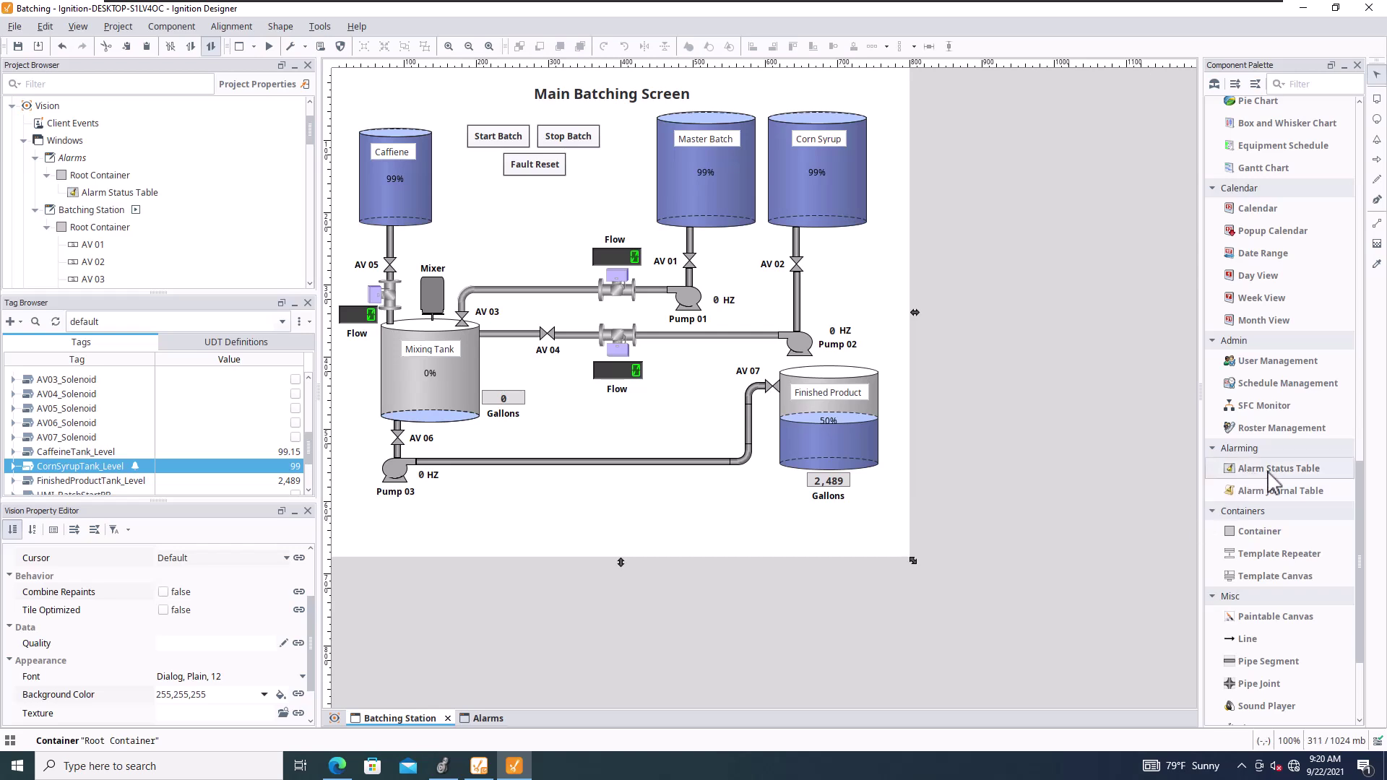
# - Place an Alarm Status Table on the batching screen, resize it to 791x111 and move it to the bottom
pyautogui.moveTo(1270, 477); pyautogui.dragTo(609, 547)
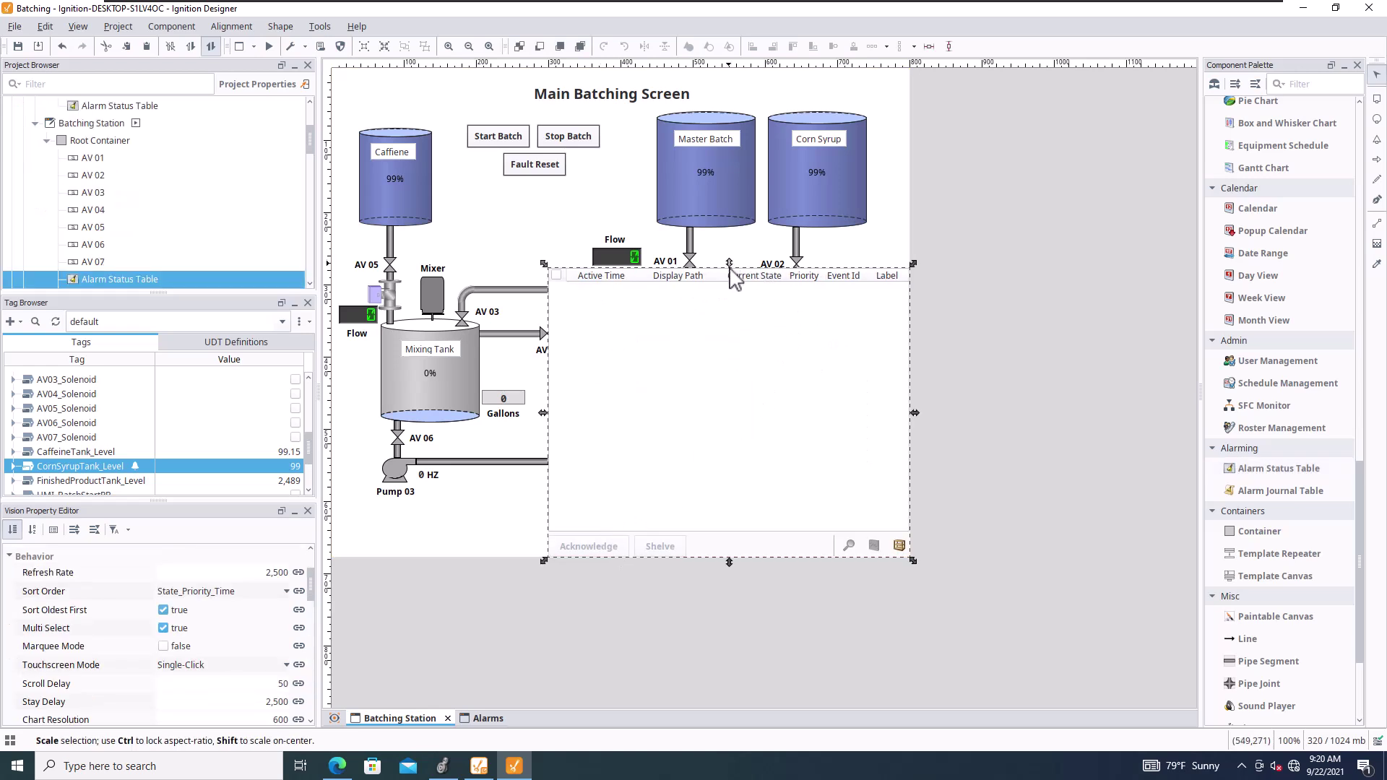
pyautogui.moveTo(730, 264); pyautogui.dragTo(720, 487)
pyautogui.moveTo(549, 524); pyautogui.dragTo(334, 536)
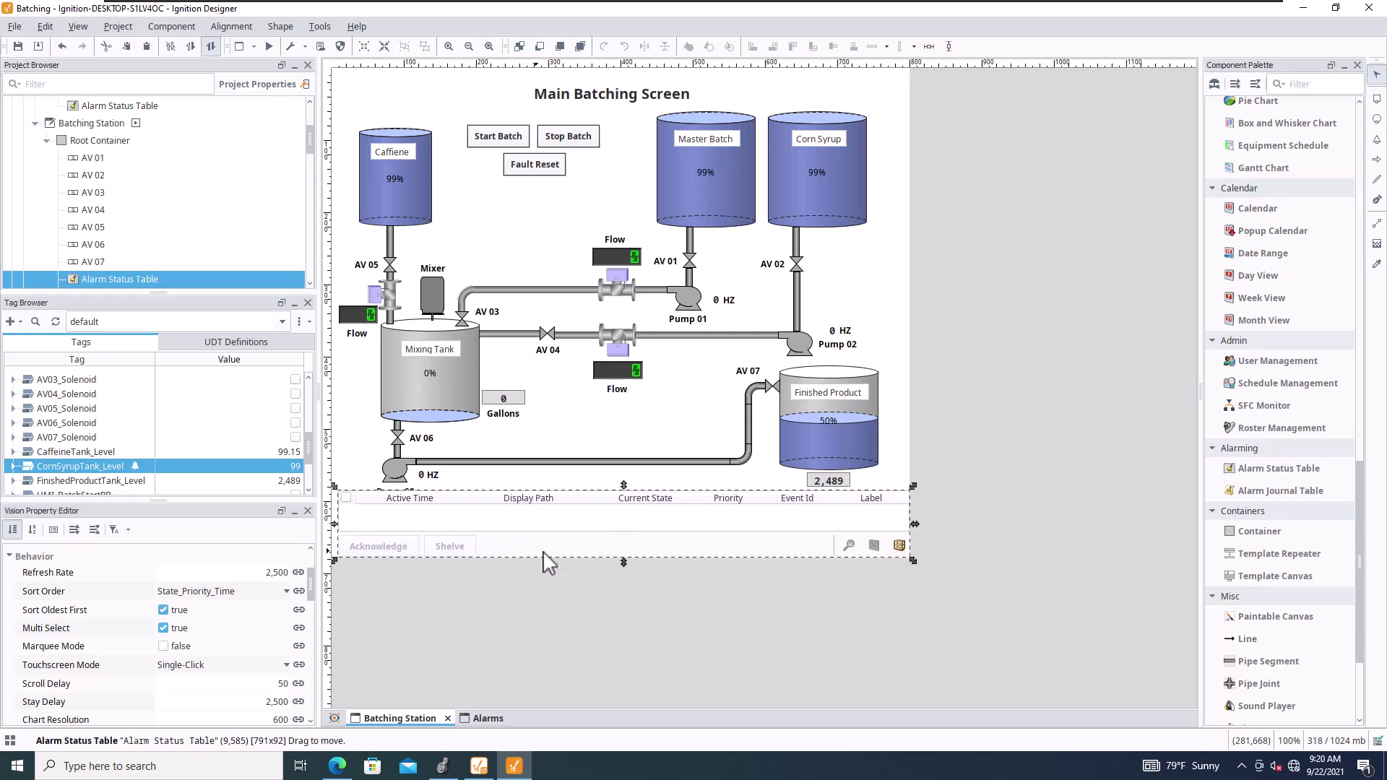
pyautogui.moveTo(623, 561); pyautogui.dragTo(620, 600)
pyautogui.click(627, 556)
pyautogui.moveTo(611, 529)
pyautogui.mouseDown()
pyautogui.moveTo(611, 578)
pyautogui.moveTo(625, 506)
pyautogui.moveTo(589, 542)
pyautogui.mouseUp()
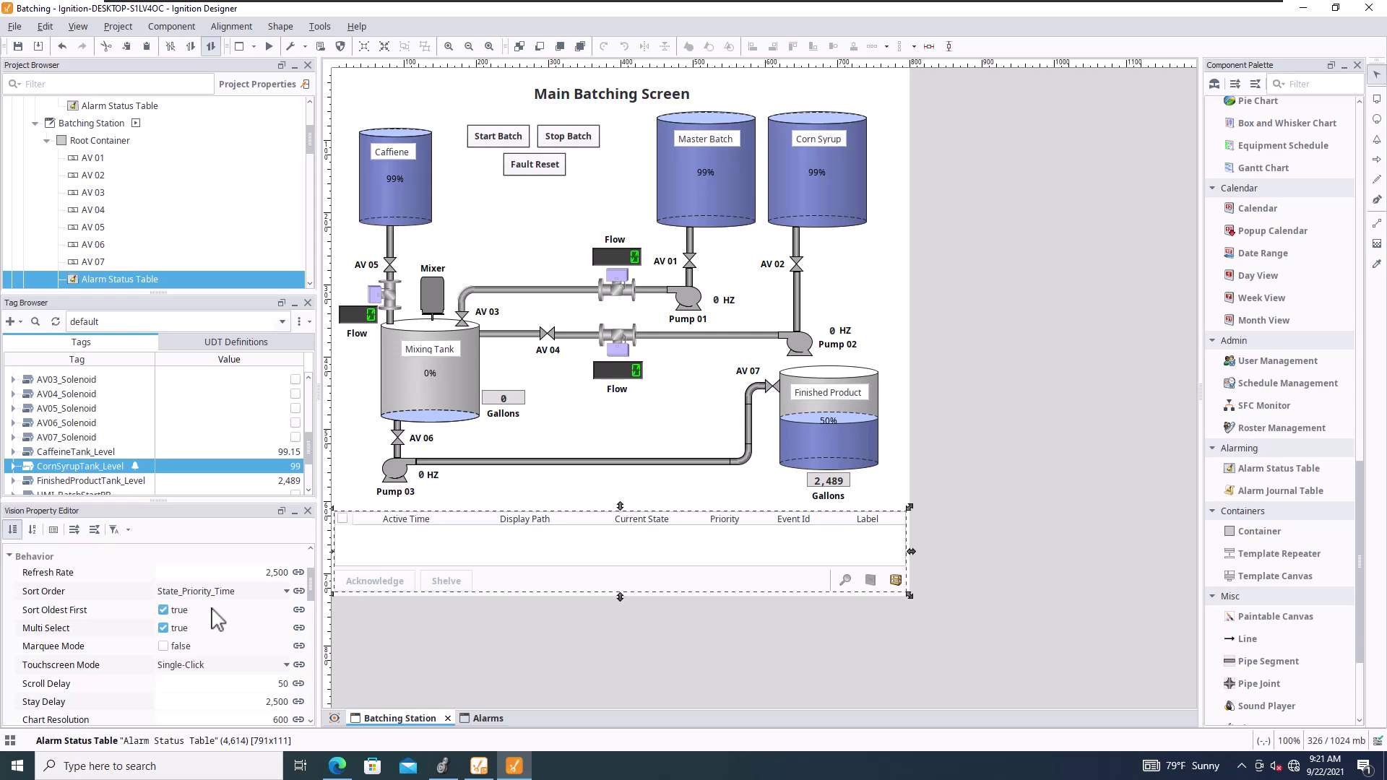
# - Set the alarm table's Notes Area Location to South and Notes Area Size to 25
pyautogui.scroll(-6, 217, 619)
pyautogui.scroll(-8, 217, 619)
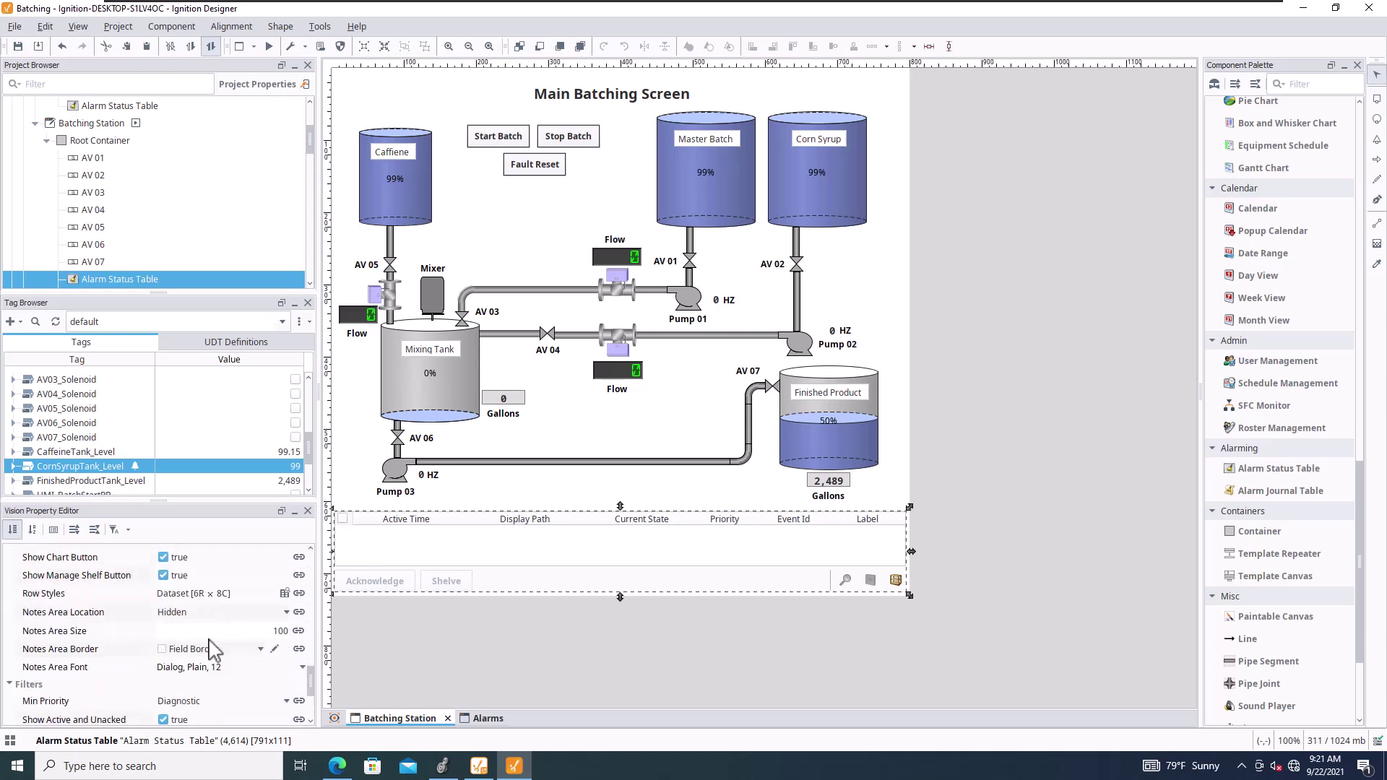
pyautogui.click(245, 613)
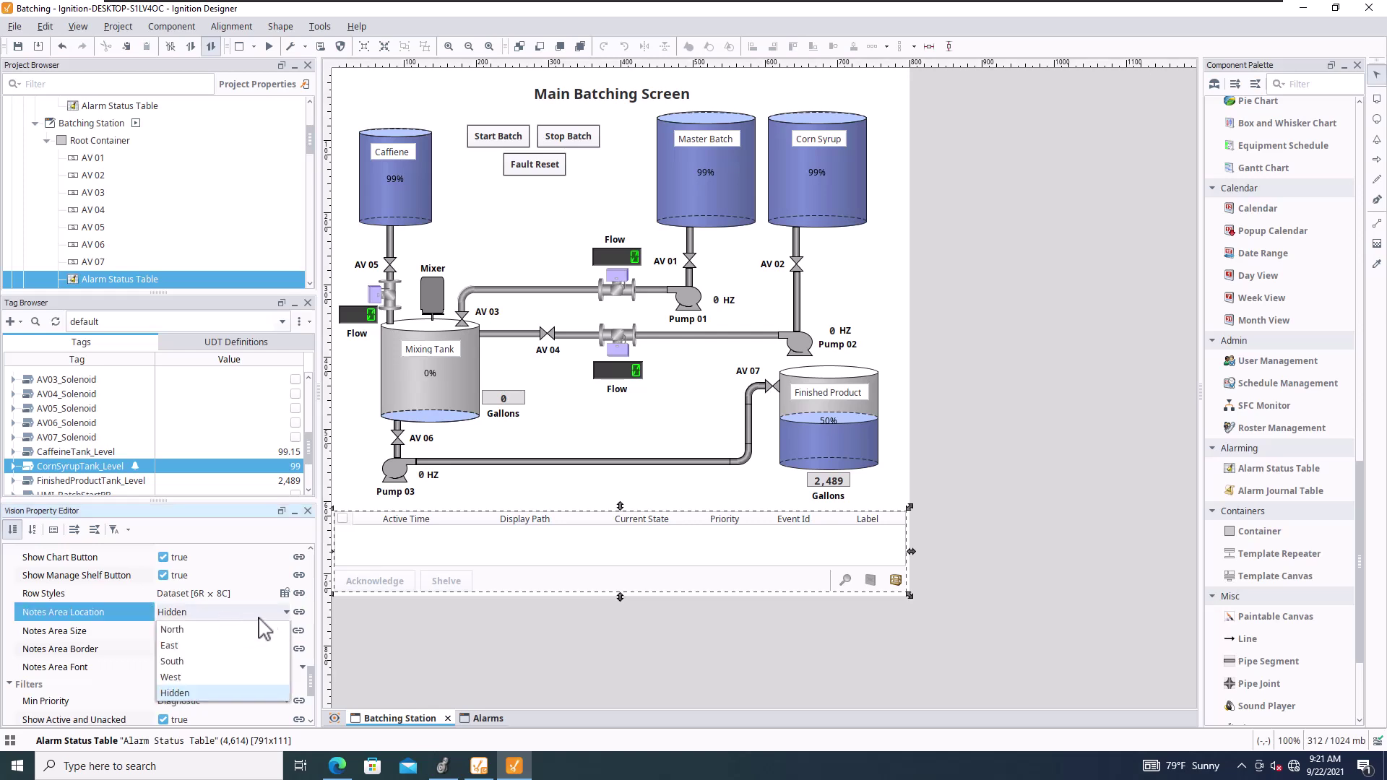
pyautogui.click(217, 661)
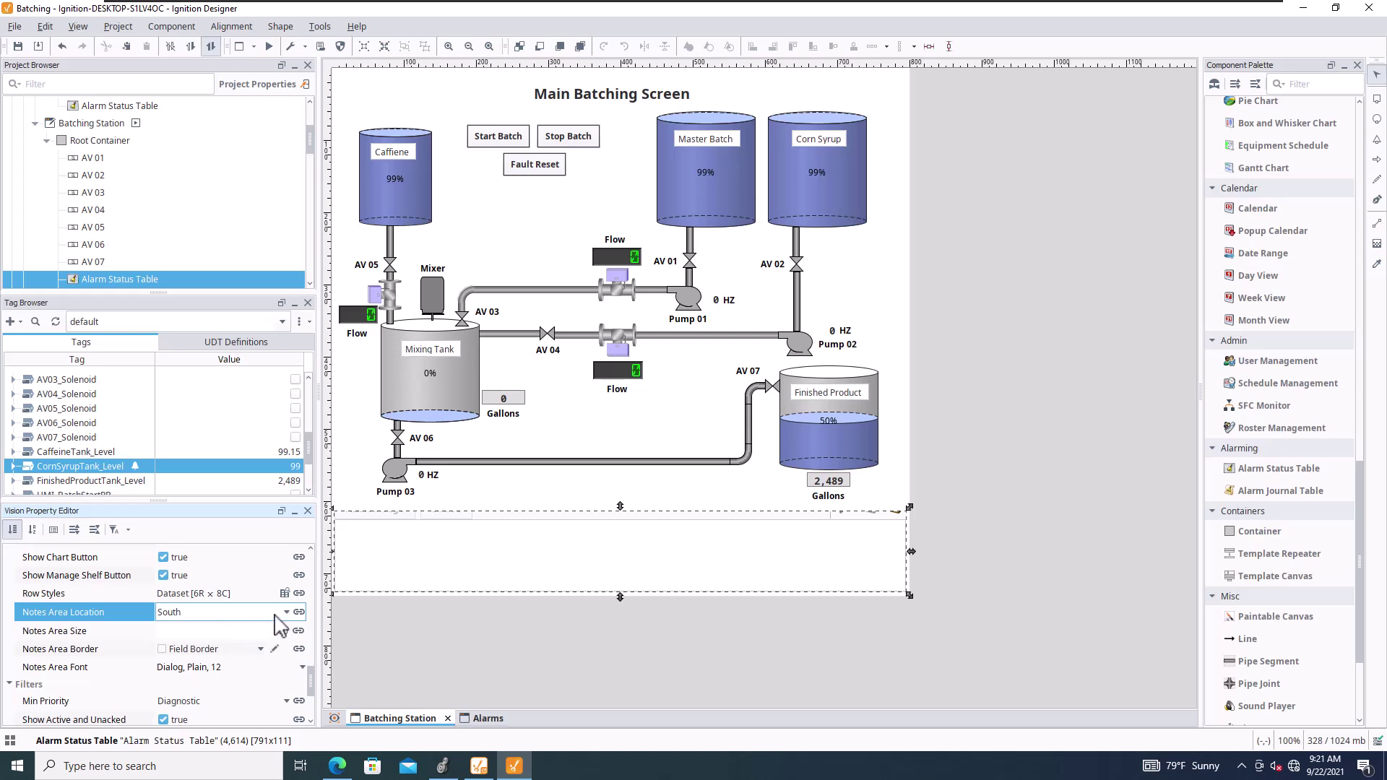
pyautogui.click(284, 633)
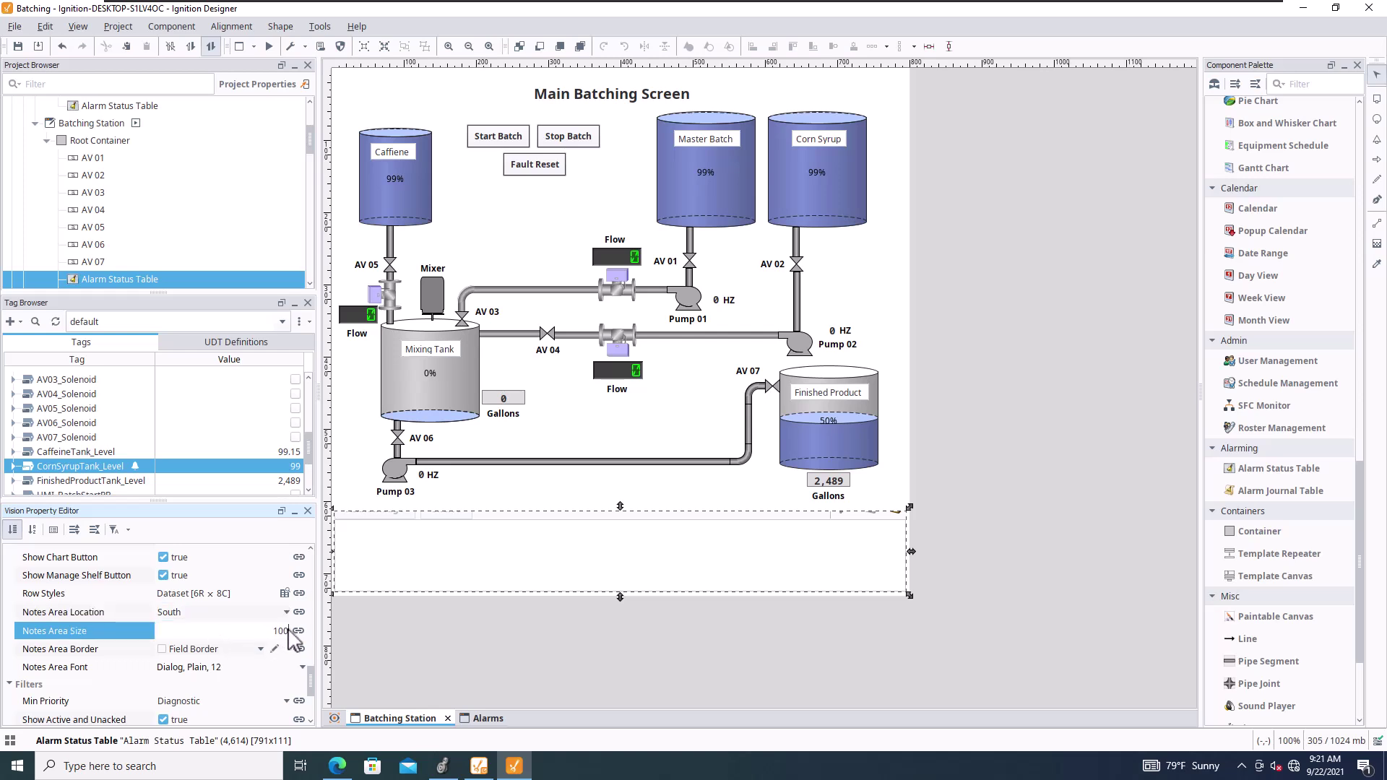
pyautogui.write('25')
pyautogui.press('Return')
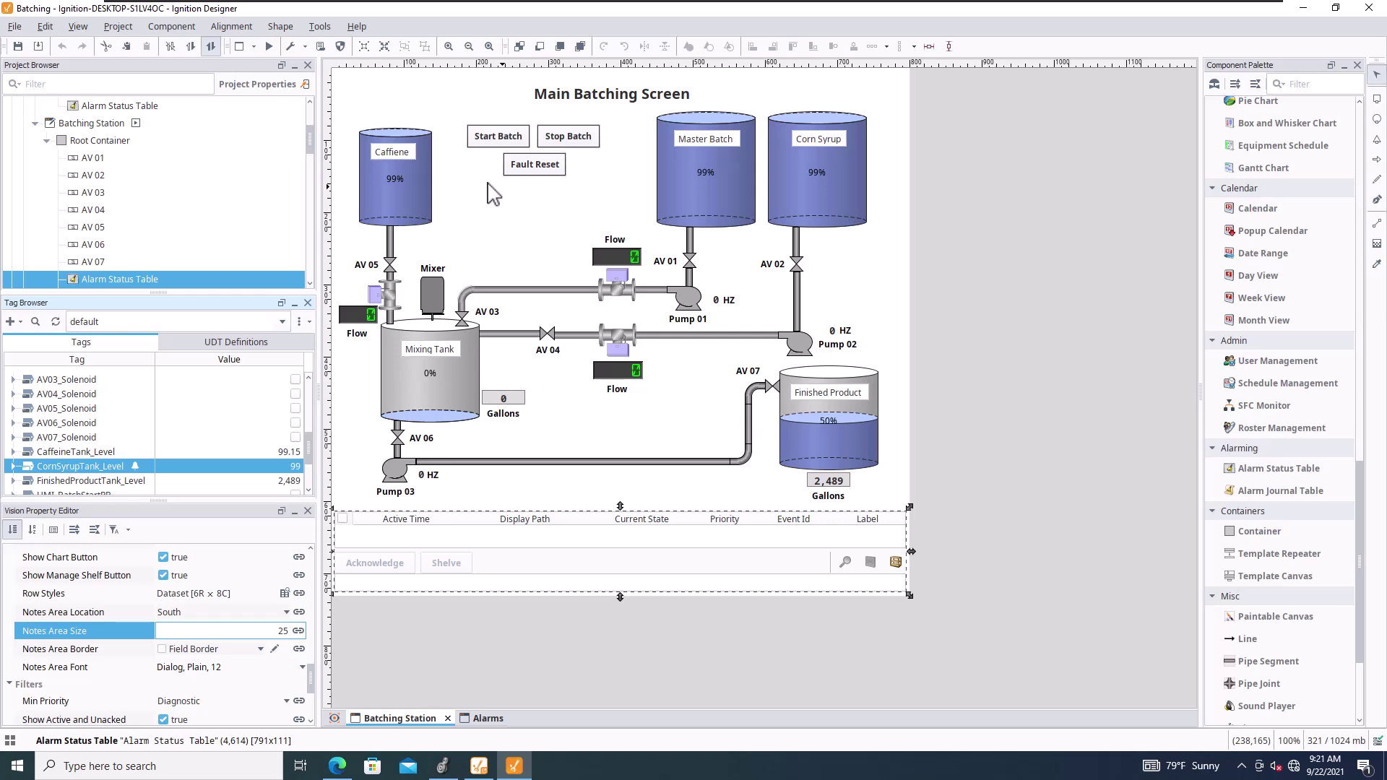
pyautogui.click(395, 206)
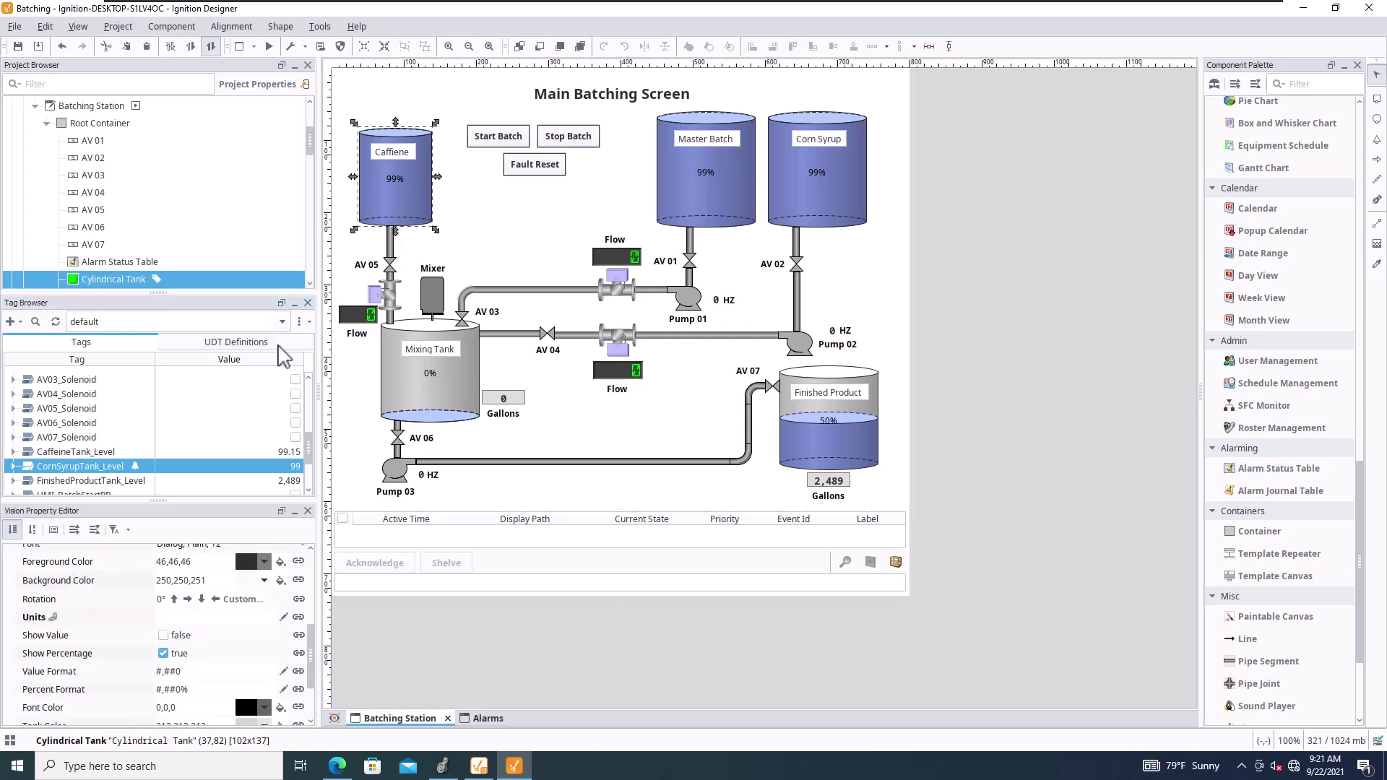
# - Open the Tag Editor for CaffeineTank_Level and create a new alarm under Alarms
pyautogui.click(98, 454)
pyautogui.rightClick(97, 454)
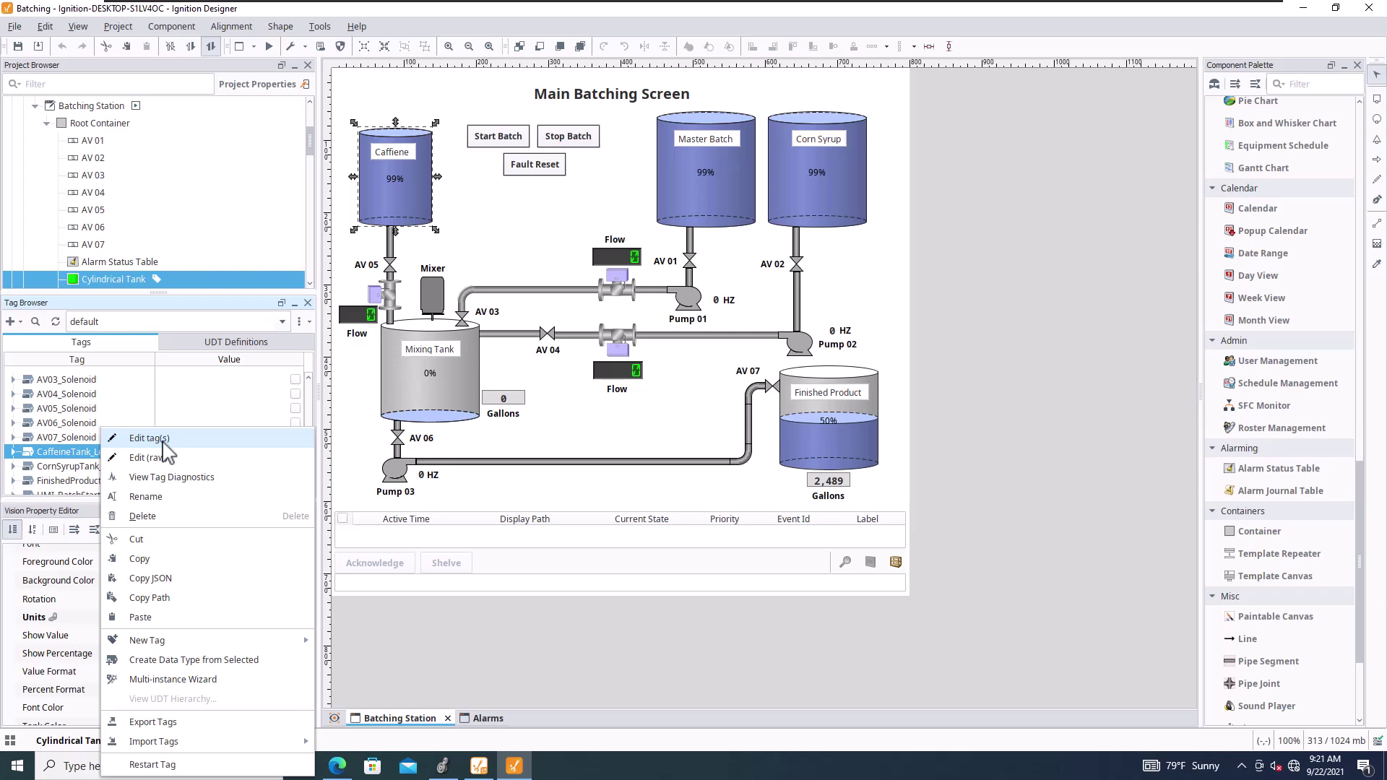
pyautogui.click(148, 439)
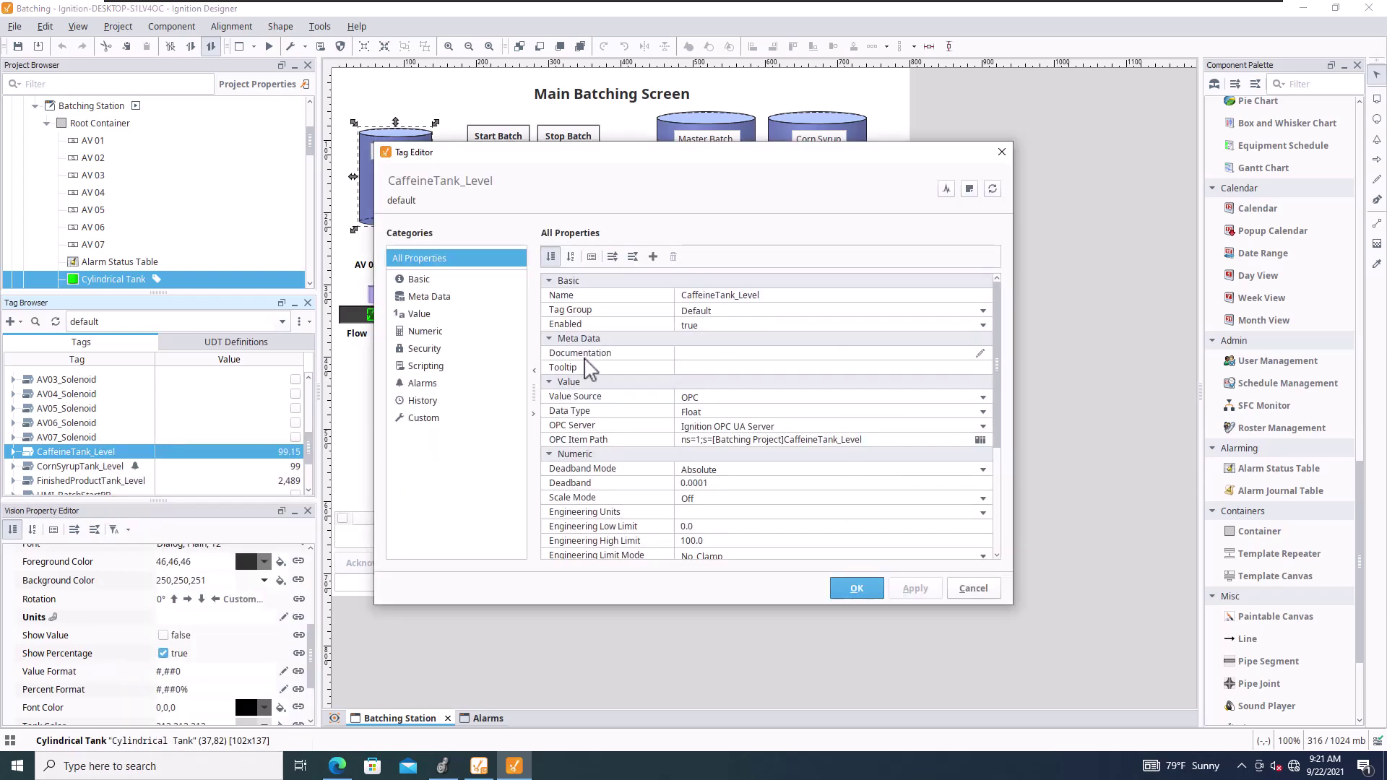
pyautogui.scroll(-4, 693, 394)
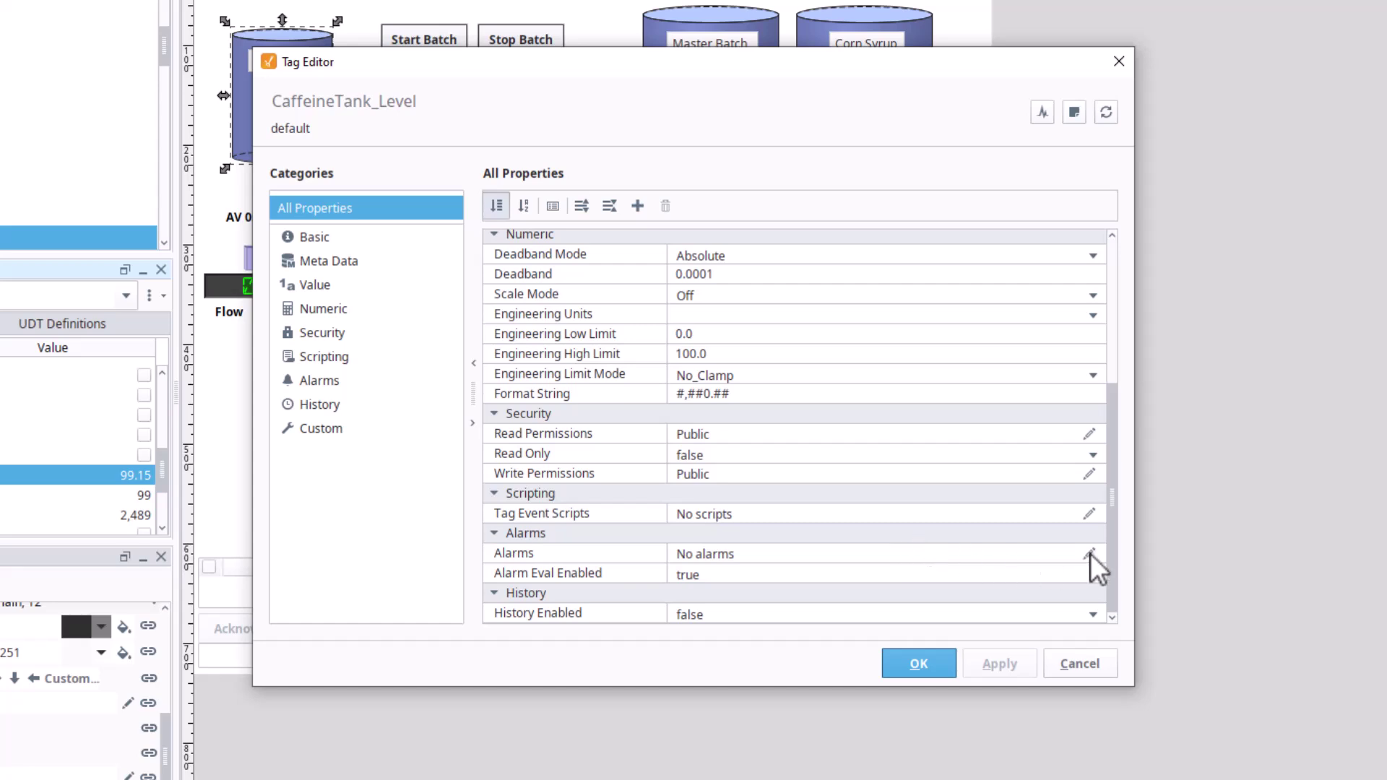
pyautogui.click(1089, 554)
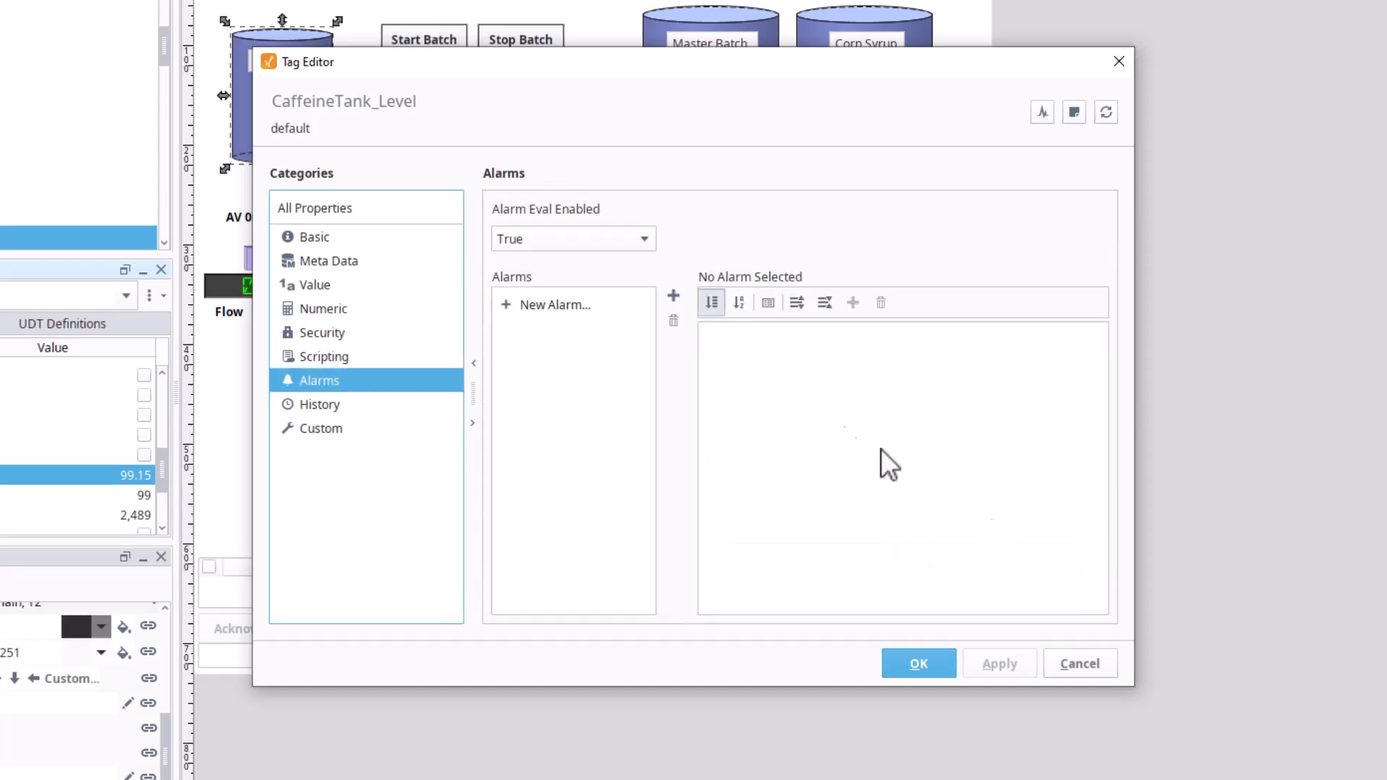
pyautogui.click(510, 307)
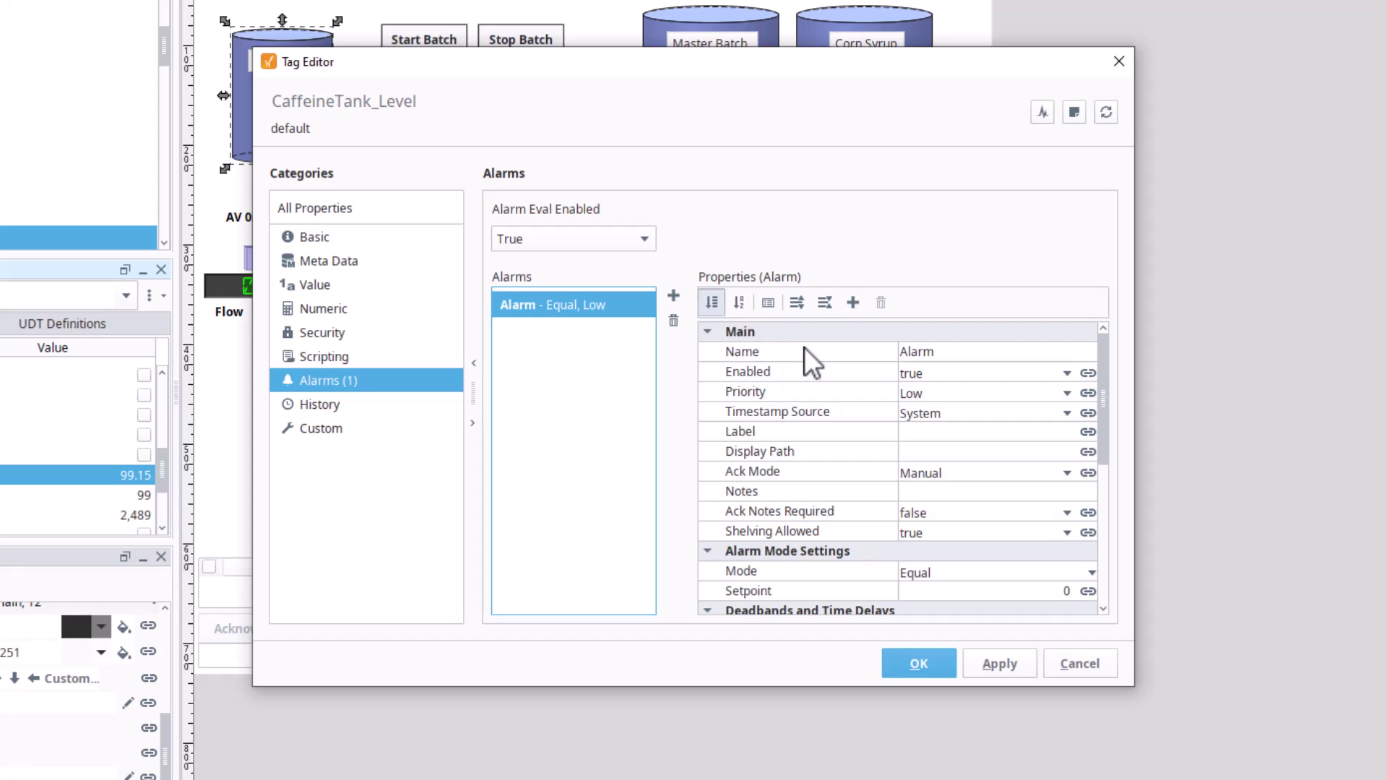
# - Name the new alarm 'Caffiene Tank Low Level' and copy the name
pyautogui.click(951, 352)
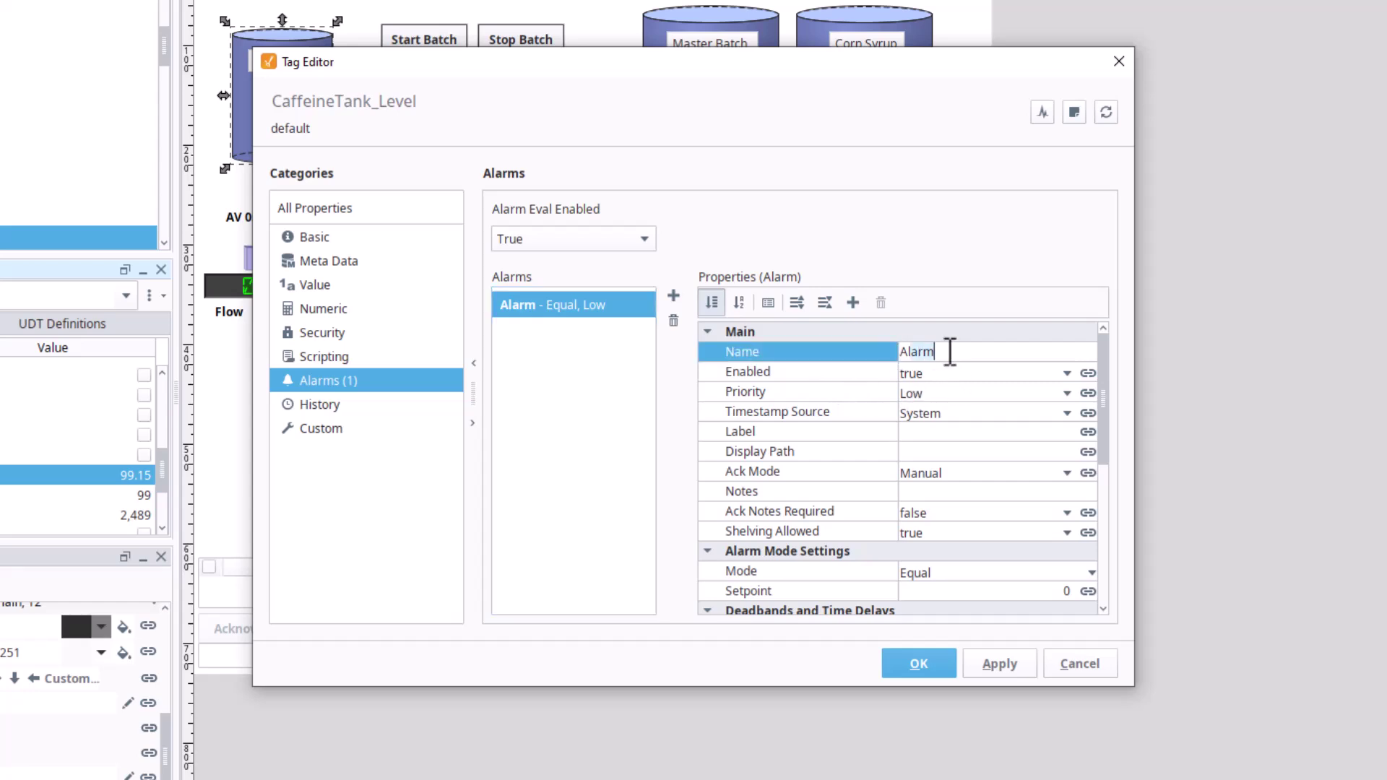
pyautogui.doubleClick(903, 354)
pyautogui.write('Caffiene Tank Low Level')
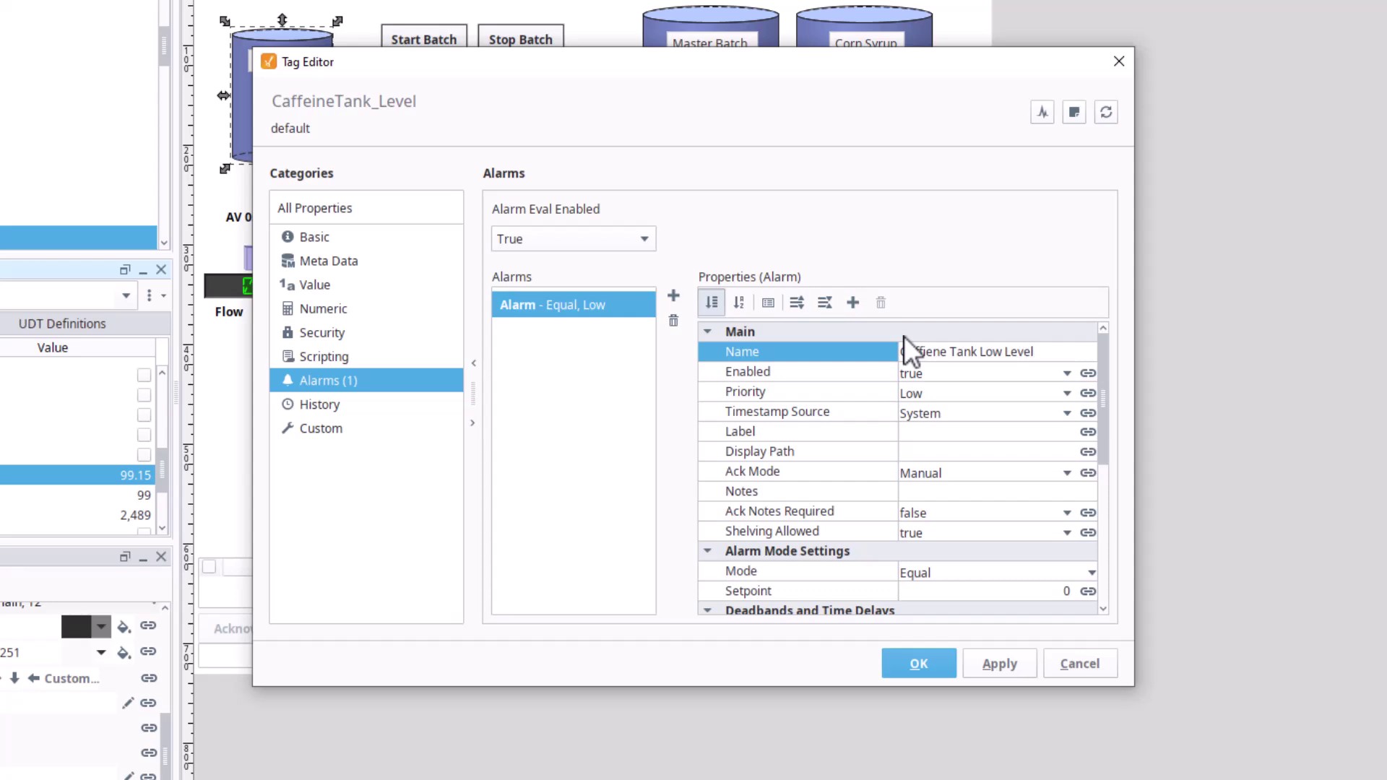
pyautogui.moveTo(1068, 354); pyautogui.dragTo(898, 356)
pyautogui.hotkey('ctrl', 'c')
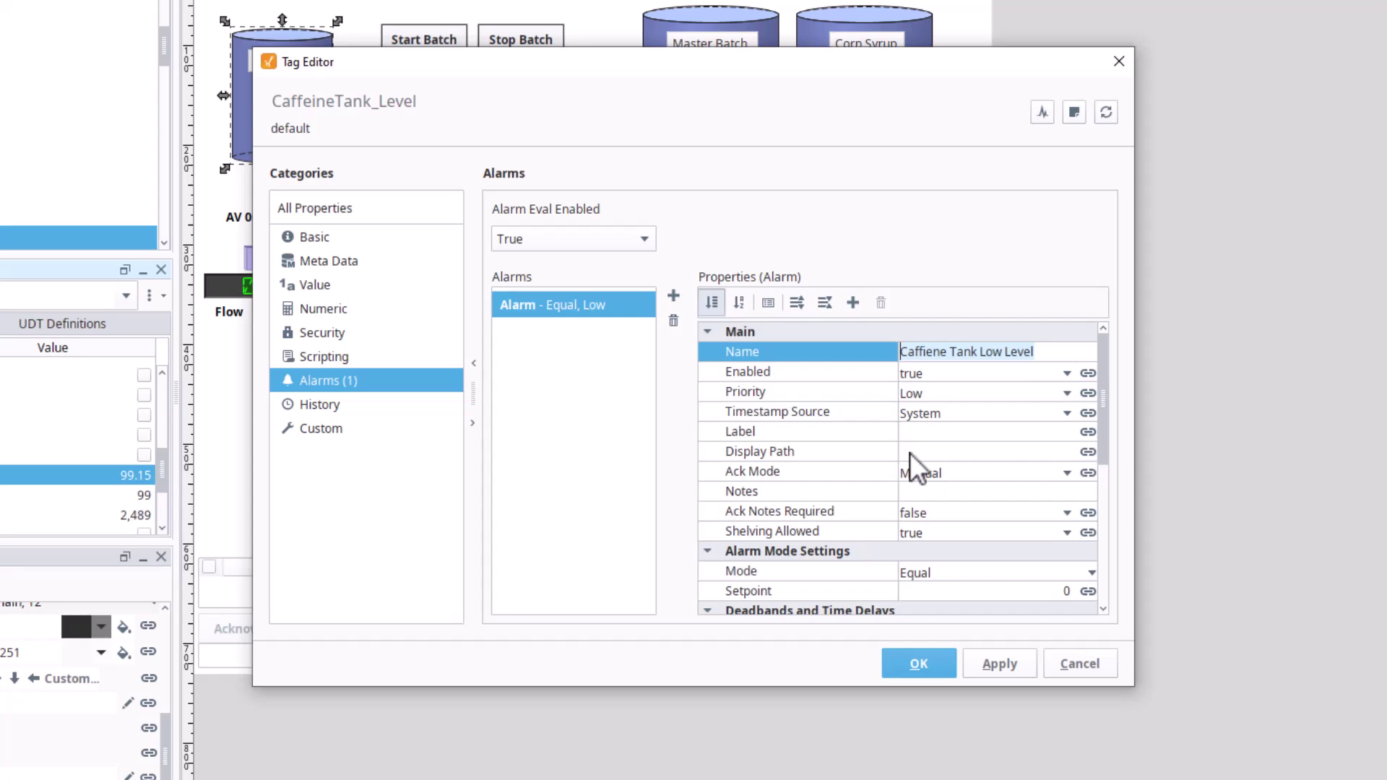
# - Paste the alarm name into Notes and Label, keeping Ack Mode as Manual
pyautogui.click(912, 493)
pyautogui.hotkey('ctrl', 'v')
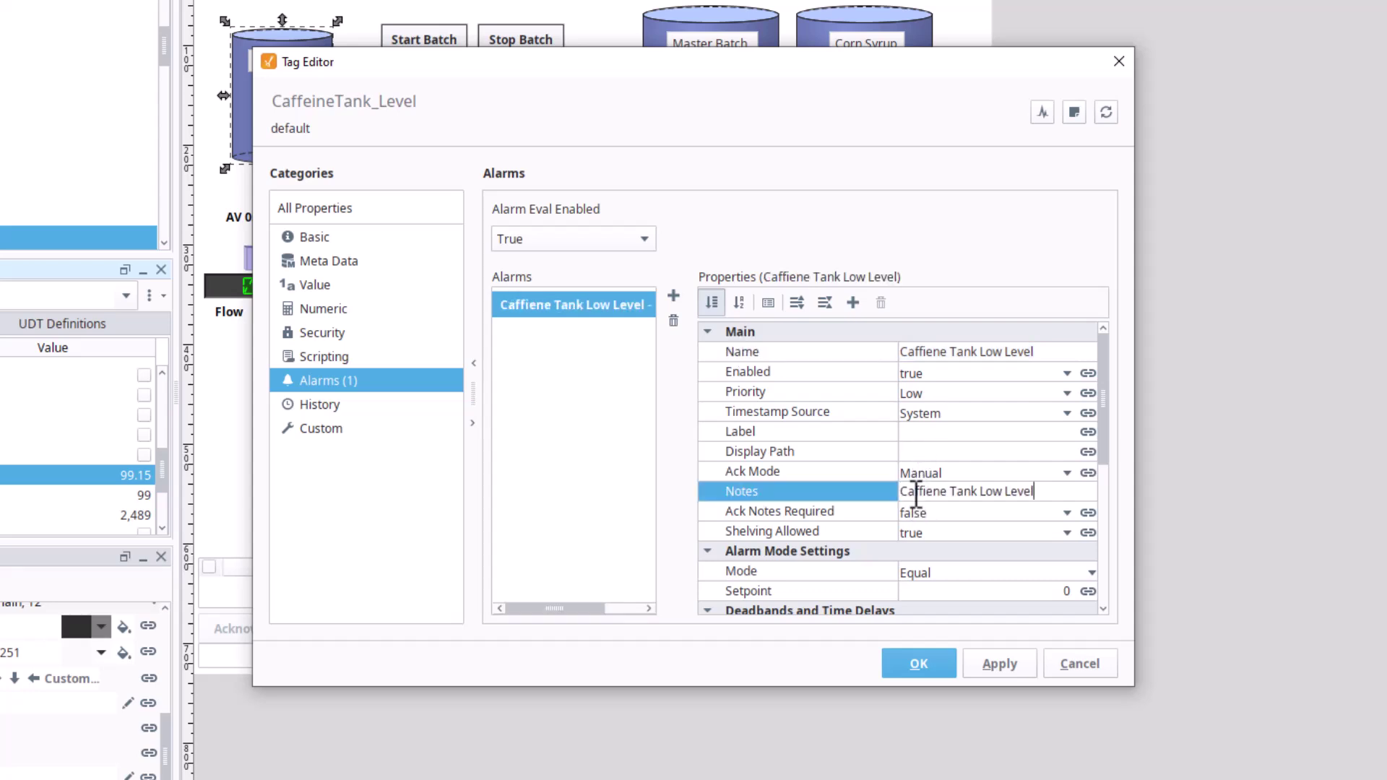
pyautogui.click(930, 433)
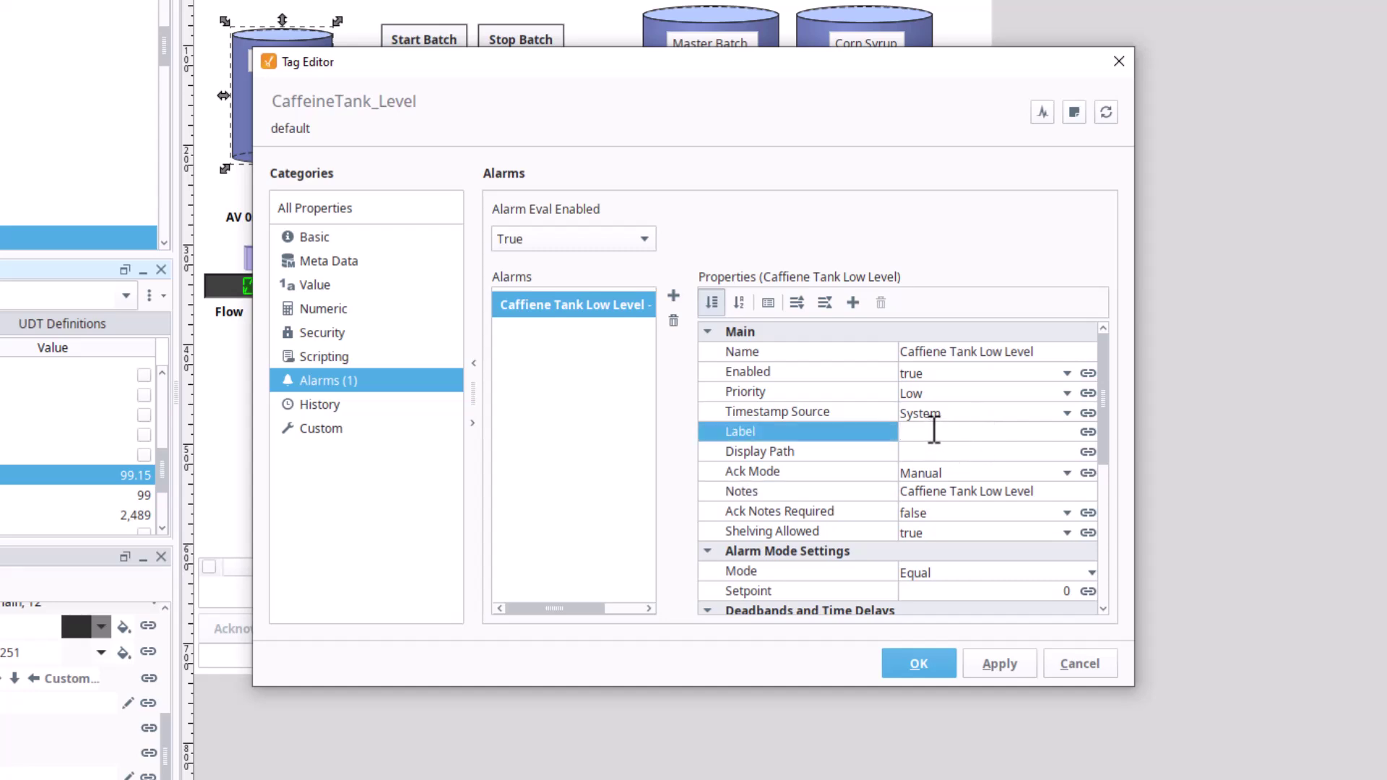
pyautogui.hotkey('ctrl', 'v')
pyautogui.click(970, 467)
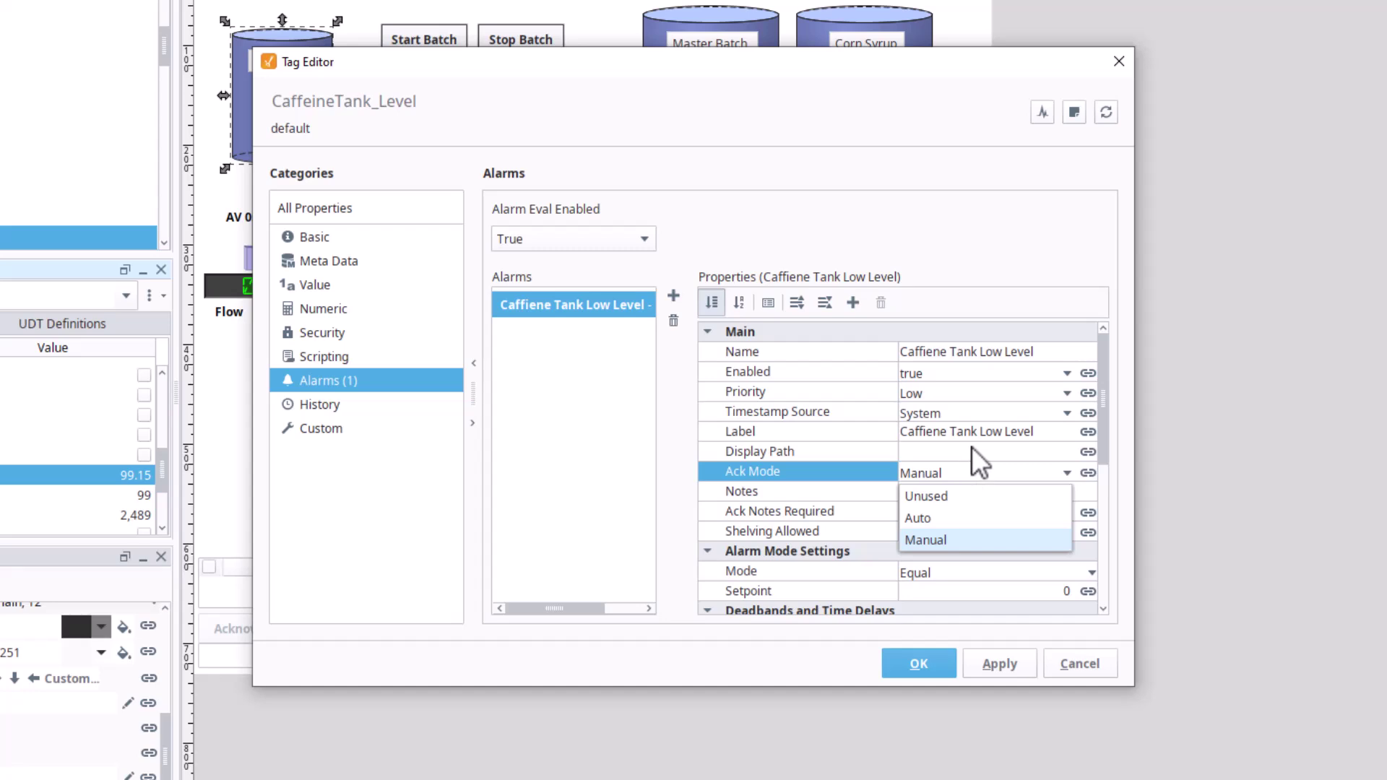
pyautogui.click(973, 448)
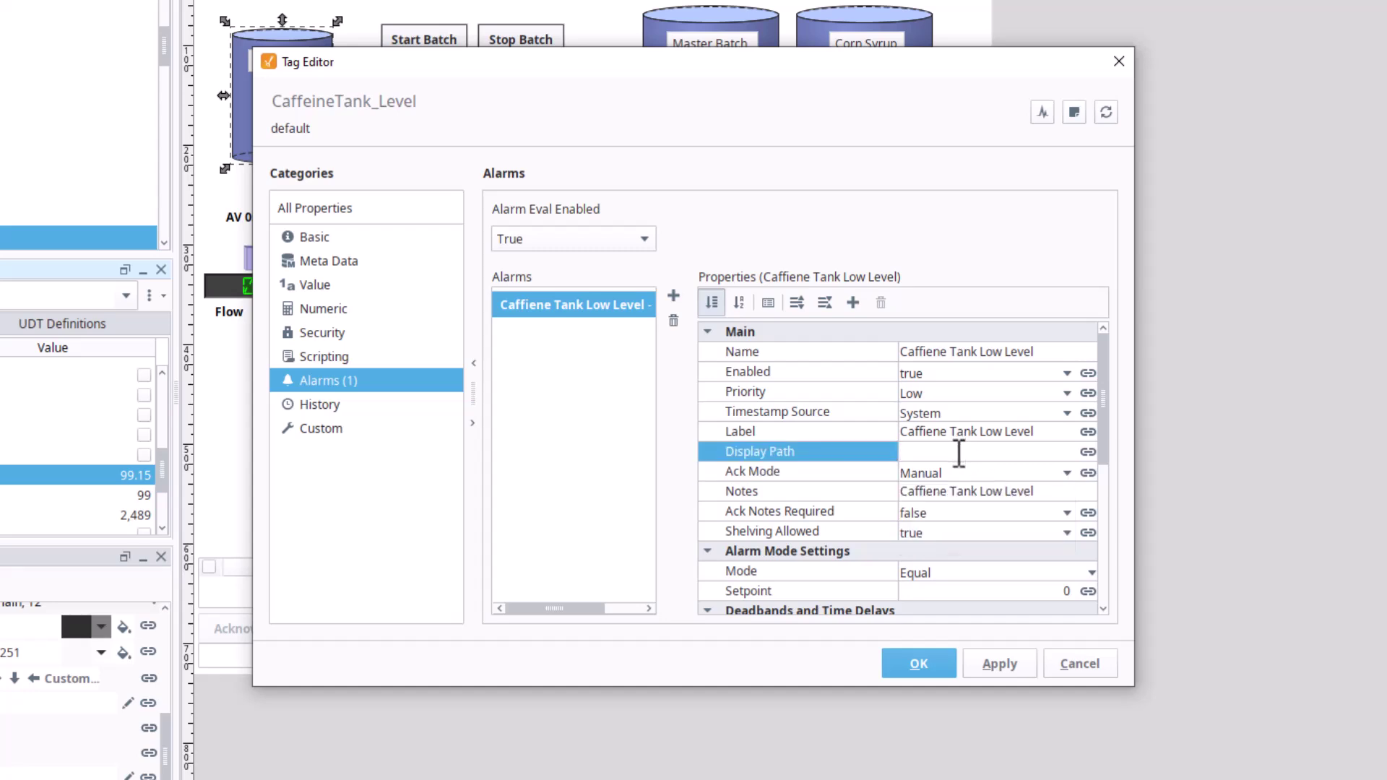
pyautogui.scroll(-2, 960, 461)
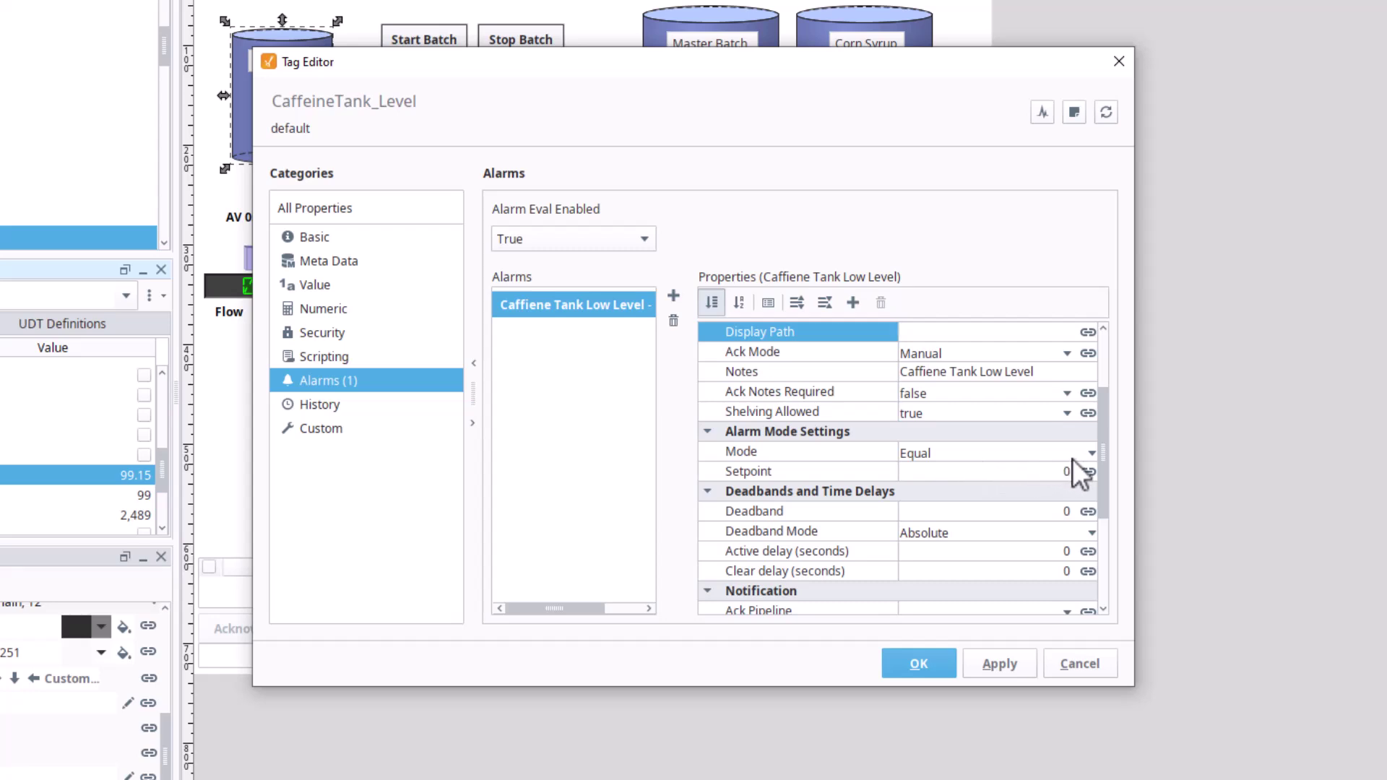
# - Set the alarm's Setpoint to 25 and Mode to Below Setpoint, leaving the setpoint unbound
pyautogui.click(1069, 471)
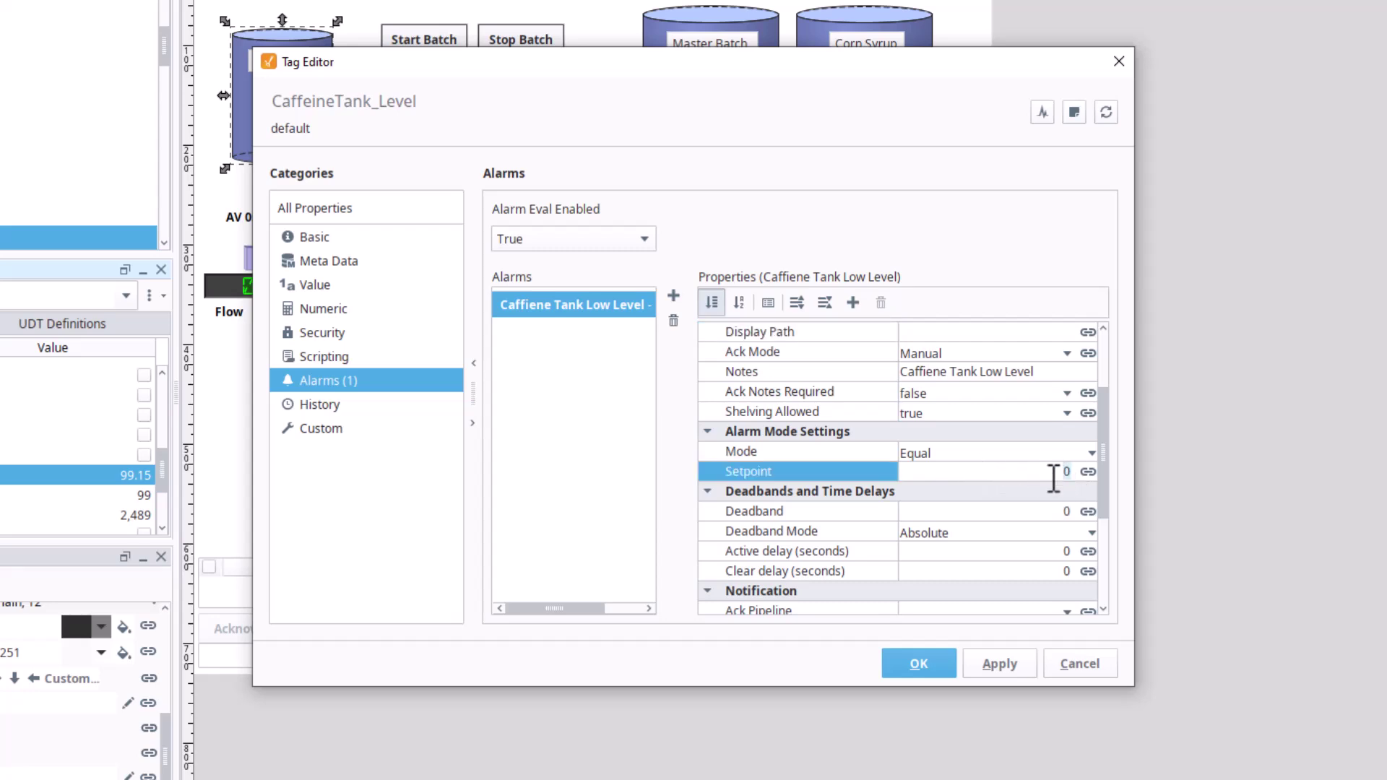
pyautogui.write('25')
pyautogui.click(1046, 456)
pyautogui.click(1046, 456)
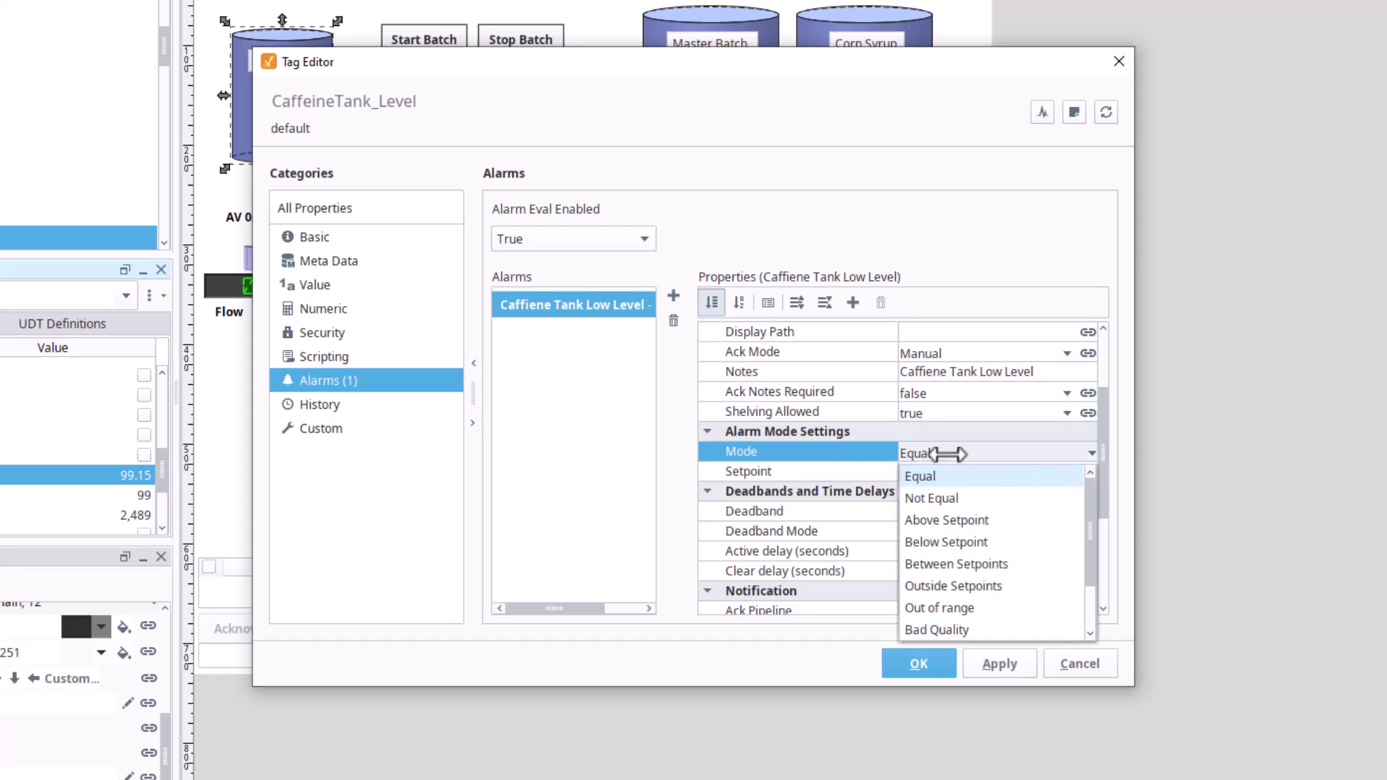
pyautogui.click(938, 549)
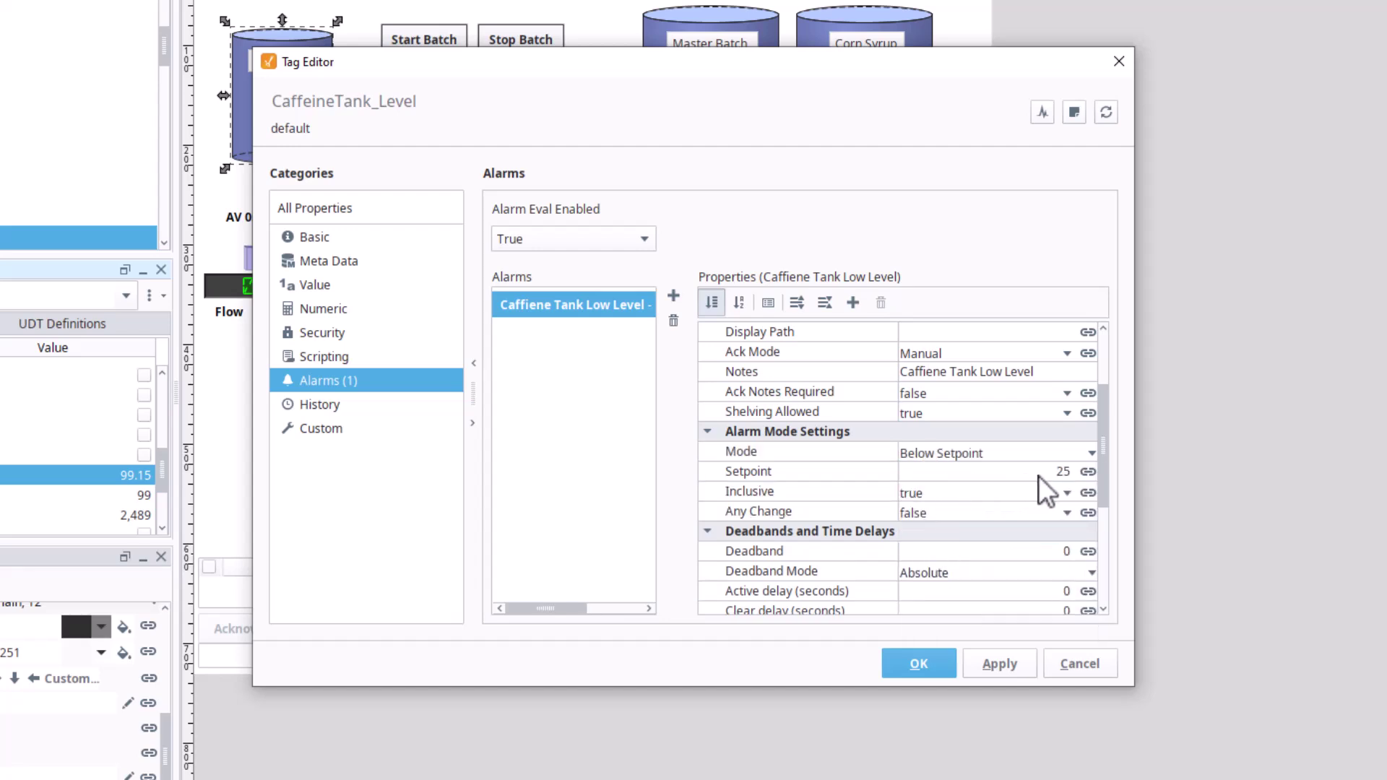
pyautogui.click(1089, 472)
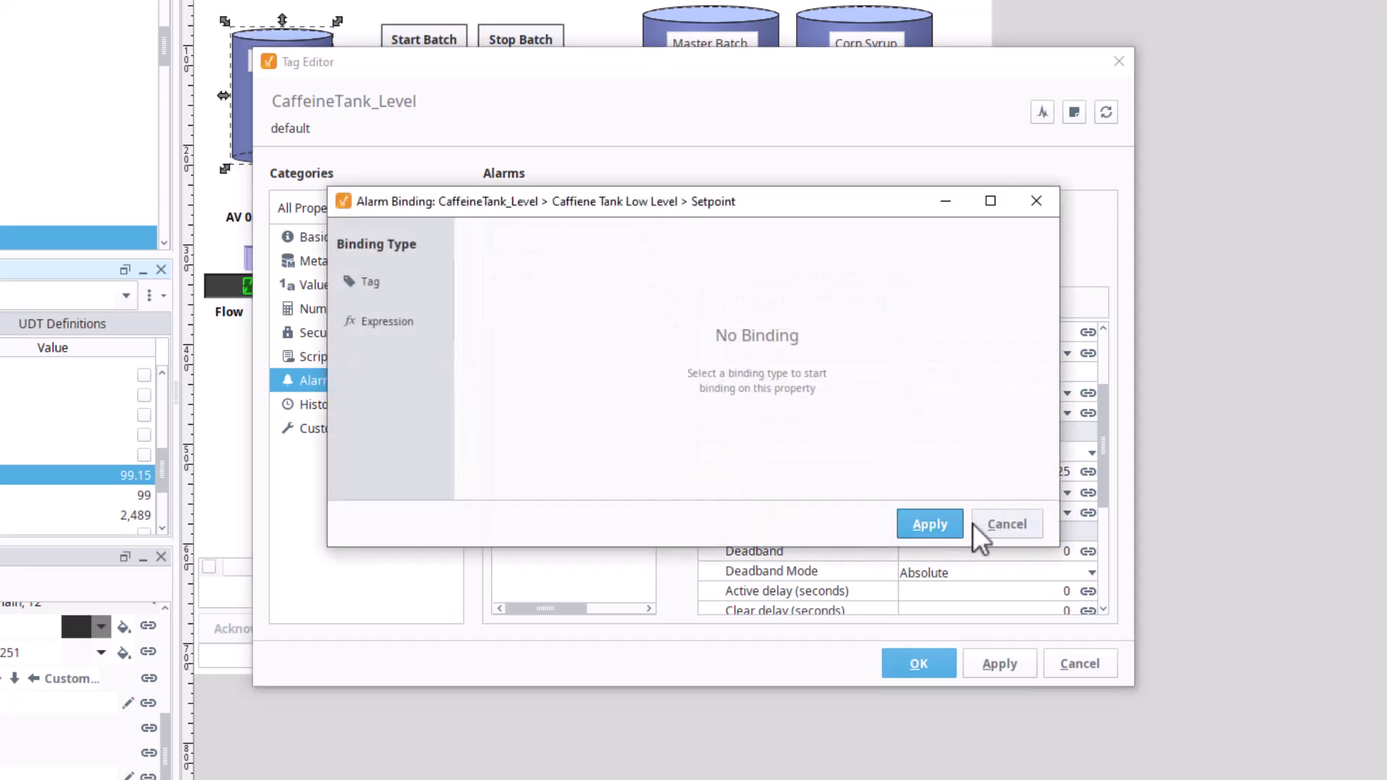
pyautogui.click(1001, 525)
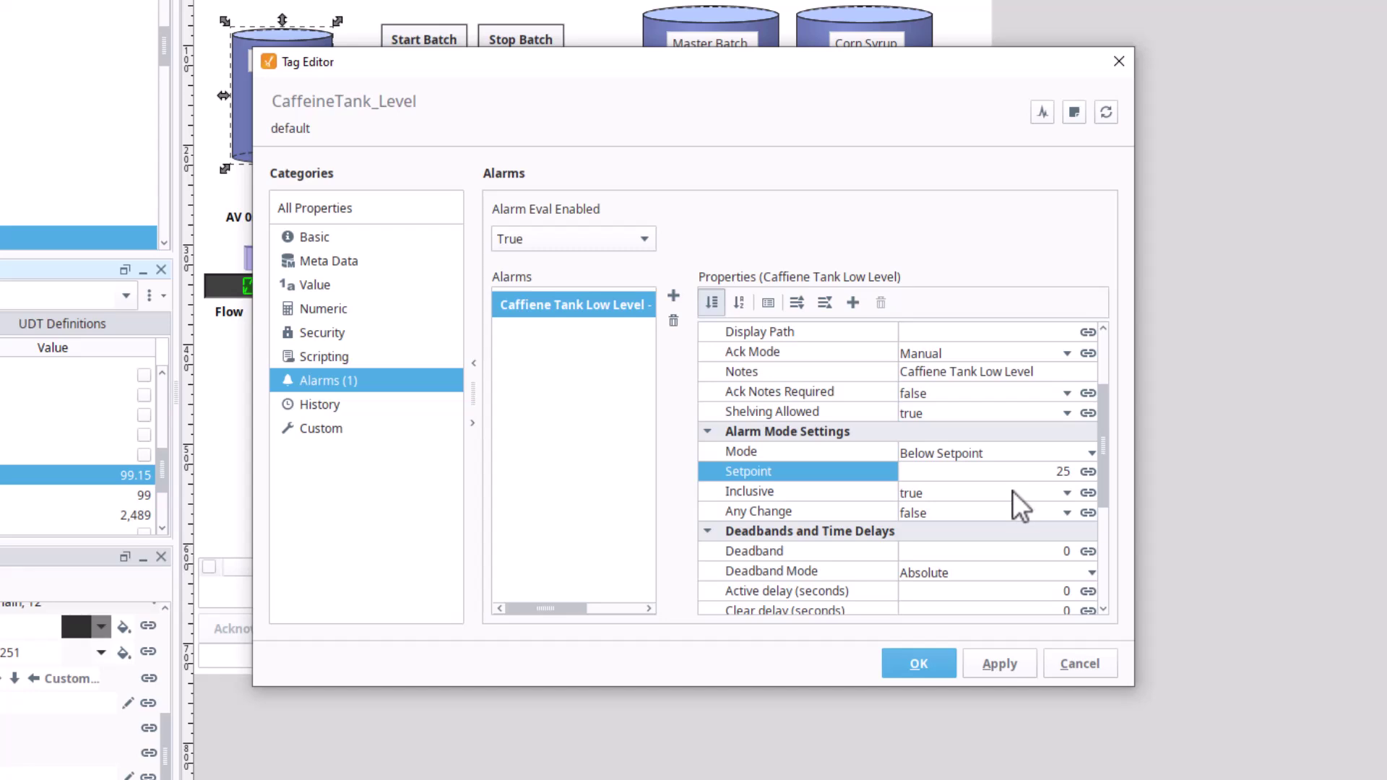
# - Paste the alarm name into the phone call and email custom messages
pyautogui.scroll(-3, 1012, 491)
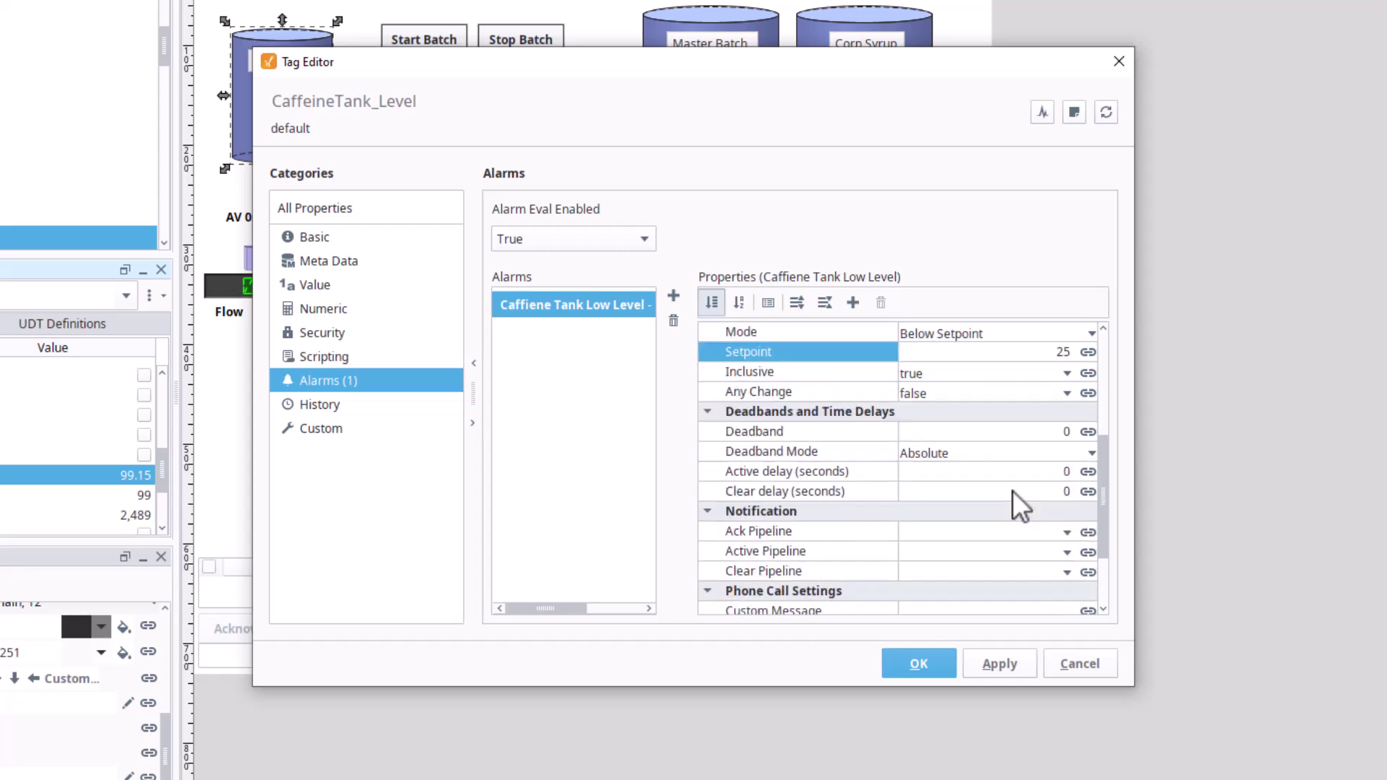
pyautogui.scroll(-2, 1012, 505)
pyautogui.scroll(-1, 925, 444)
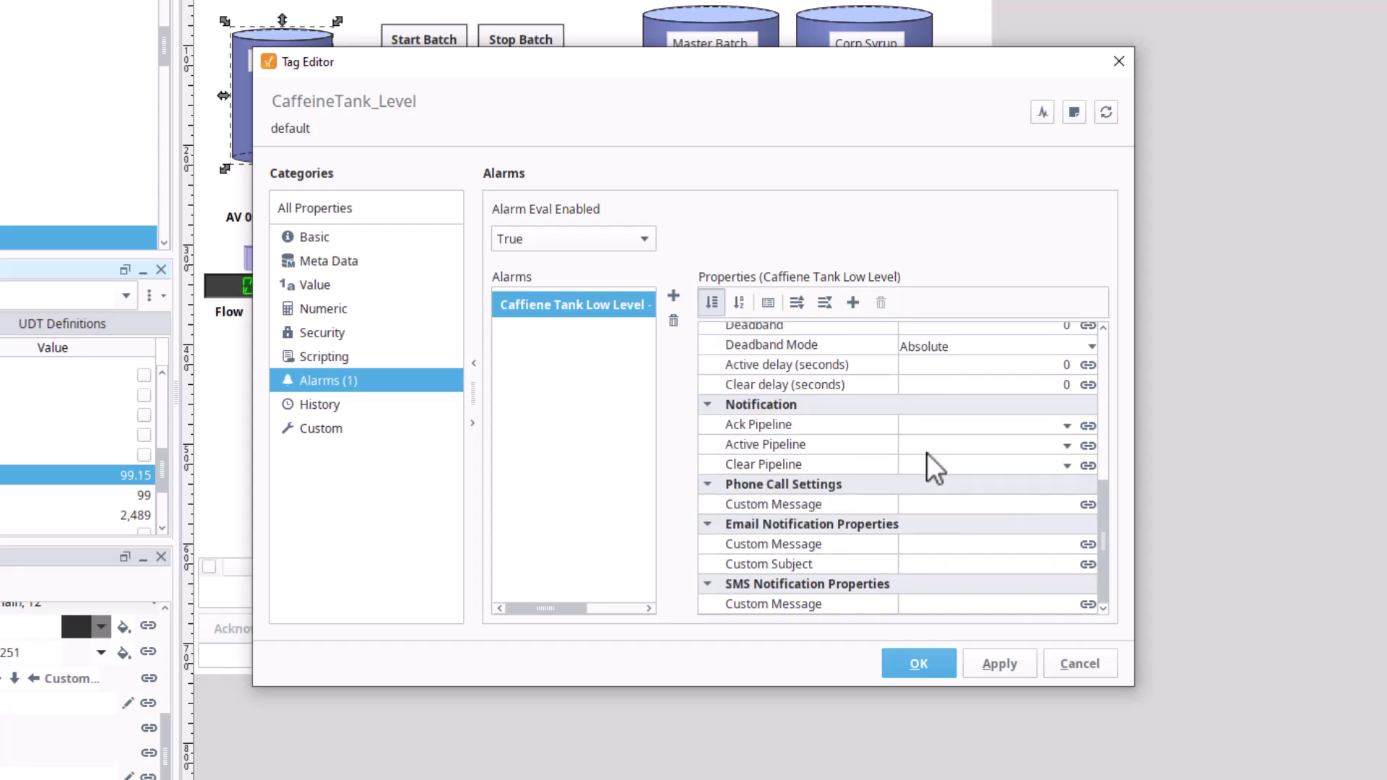
pyautogui.click(918, 503)
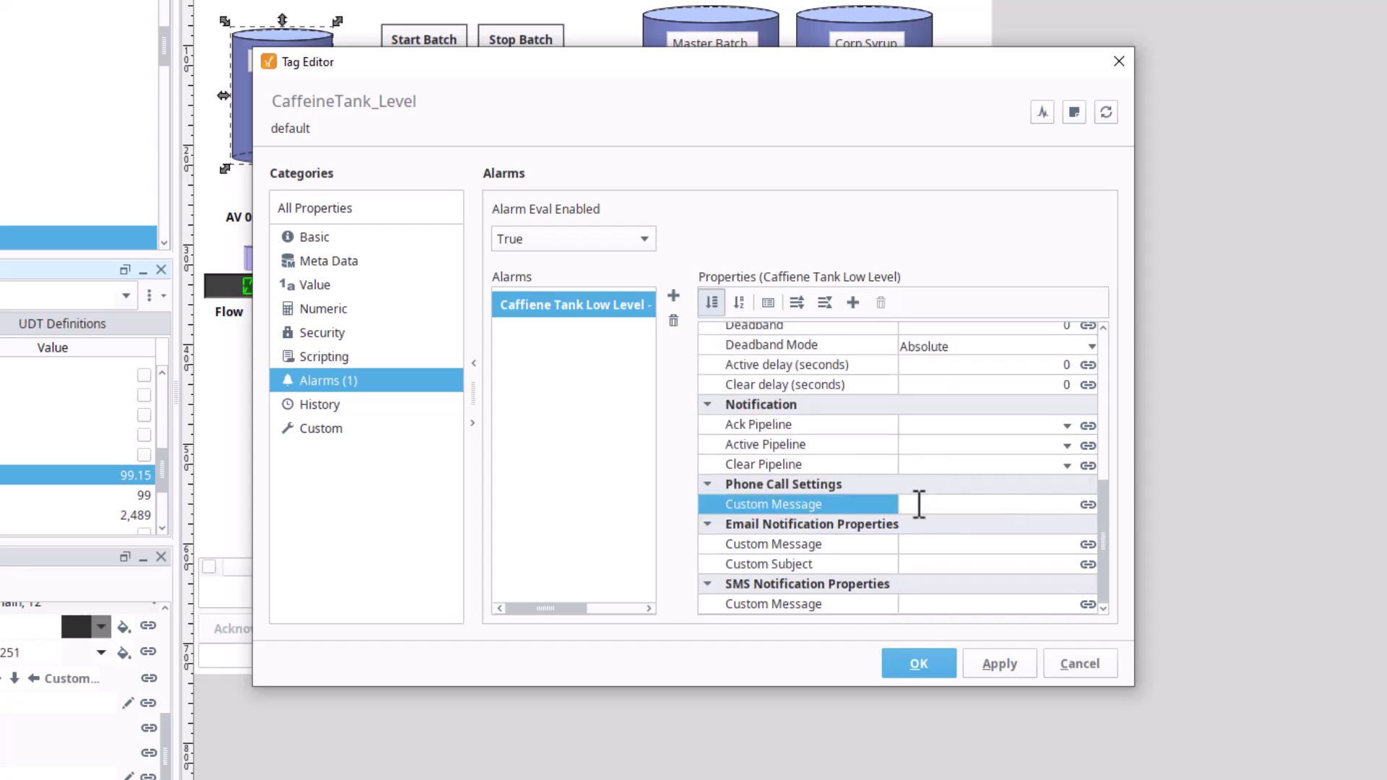
pyautogui.write('Caffiene Tank Low Level')
pyautogui.click(930, 545)
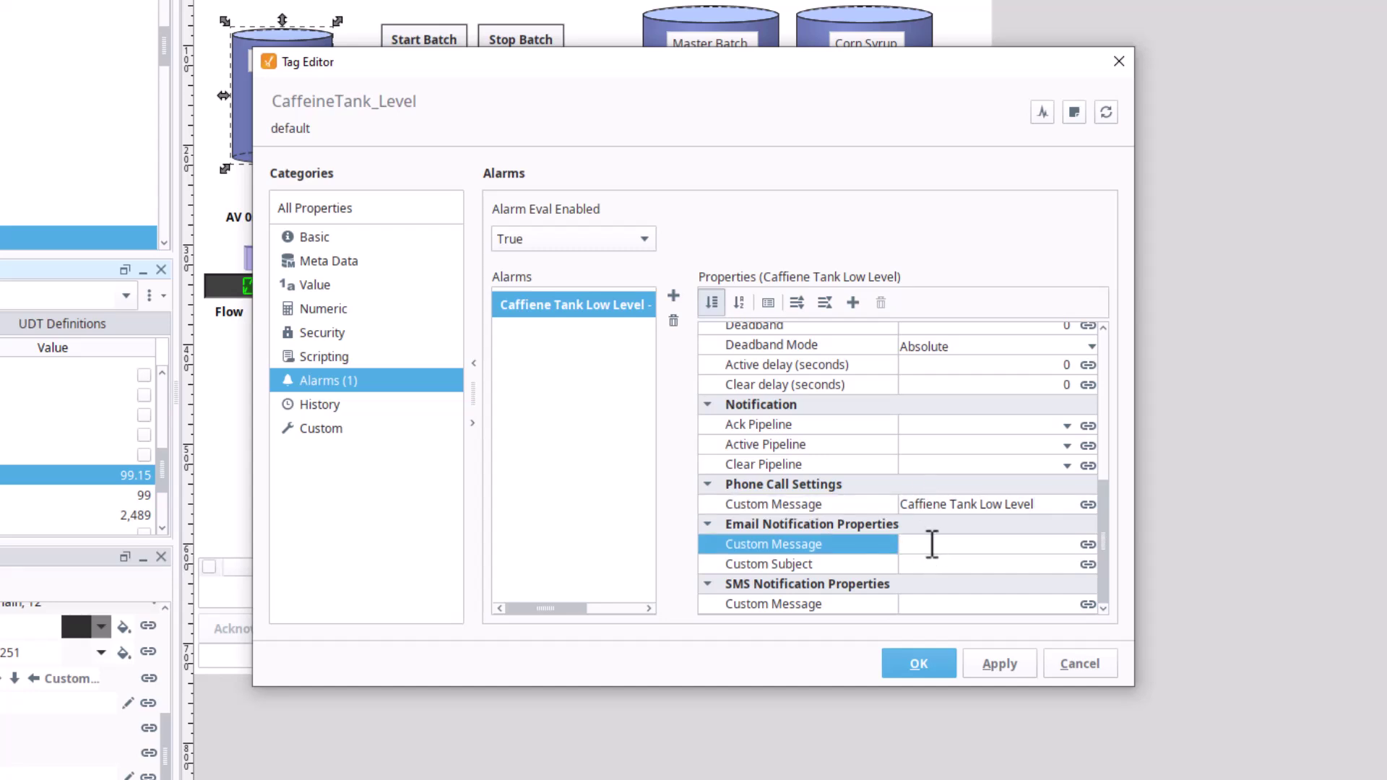
pyautogui.write('Caffiene Tank Low Level')
# - Set the email subject to 'Tank Level High Alarm', paste the SMS message, and save the alarm
pyautogui.click(929, 565)
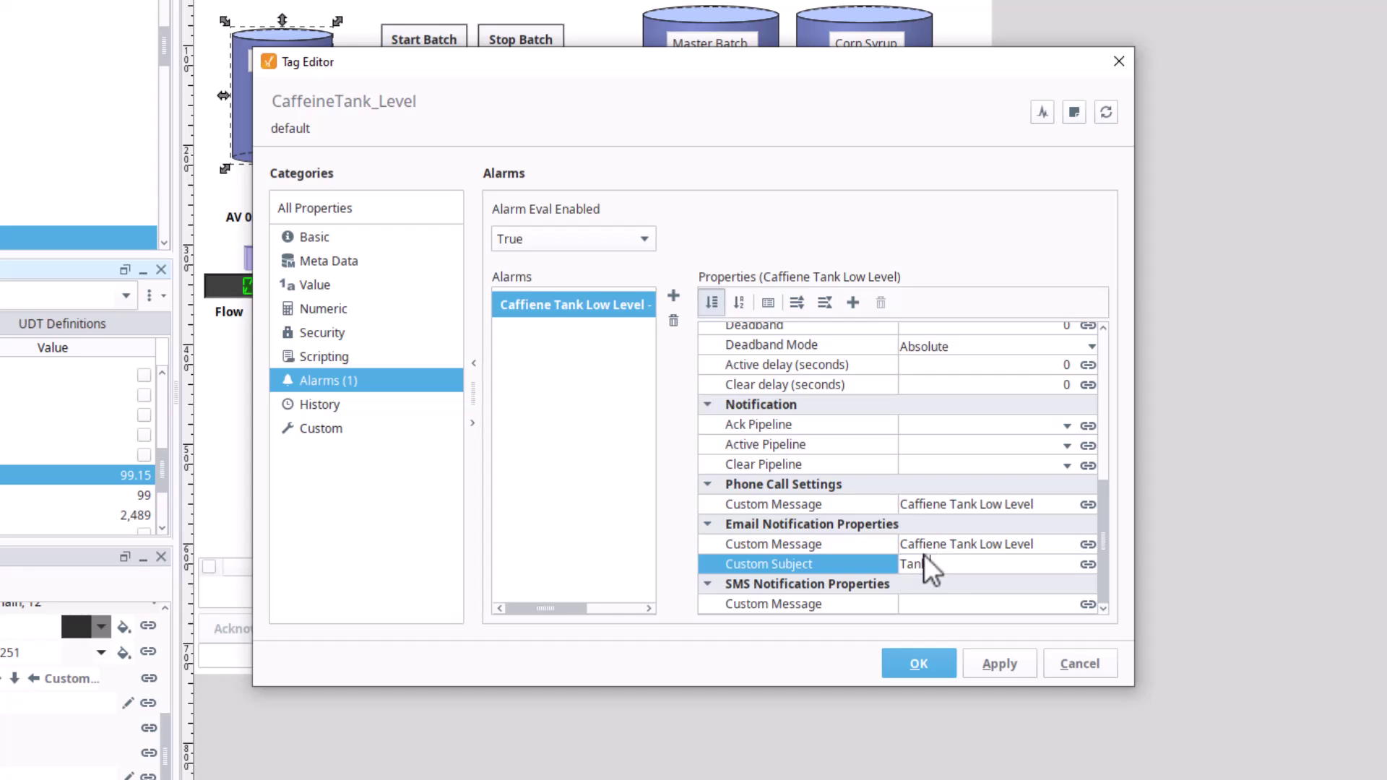
pyautogui.write('Tank Level High Alarm')
pyautogui.click(944, 599)
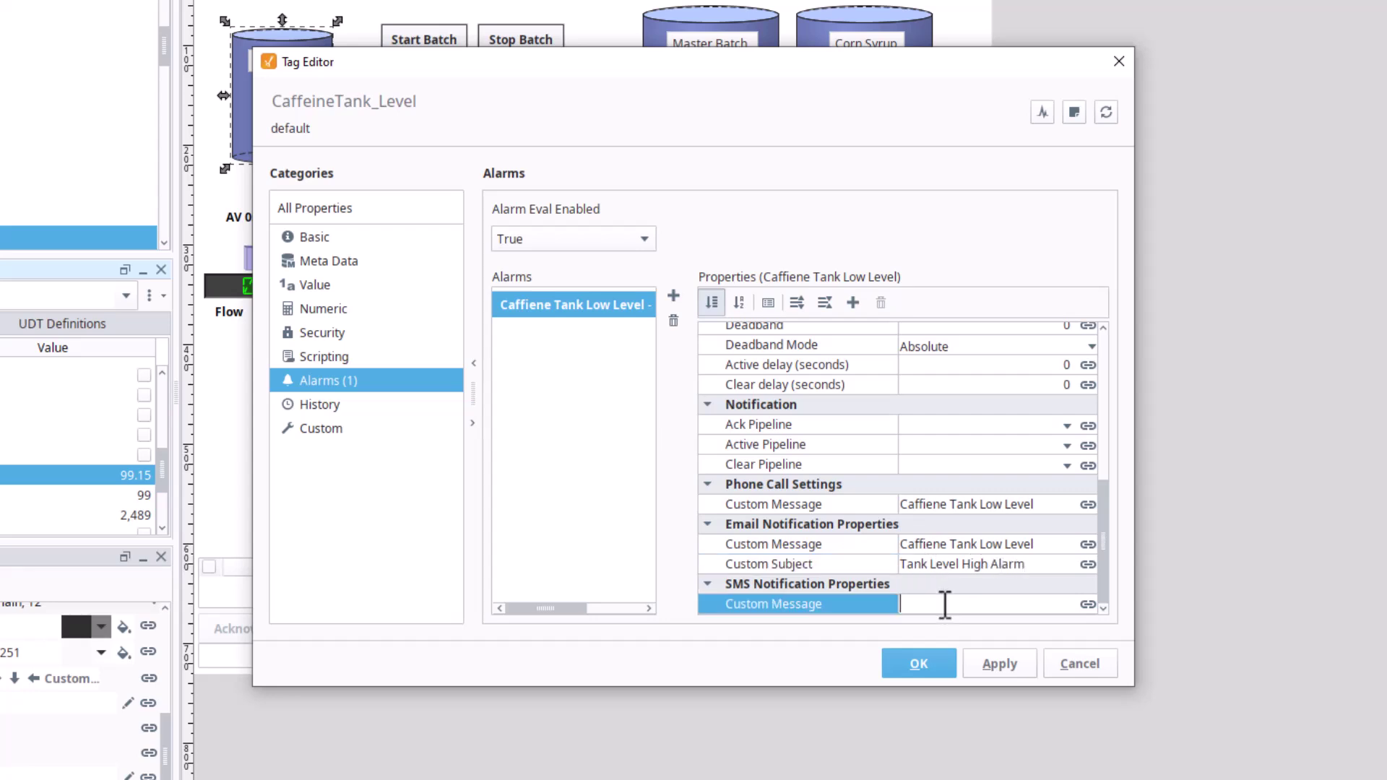
pyautogui.write('Caffiene Tank Low Level')
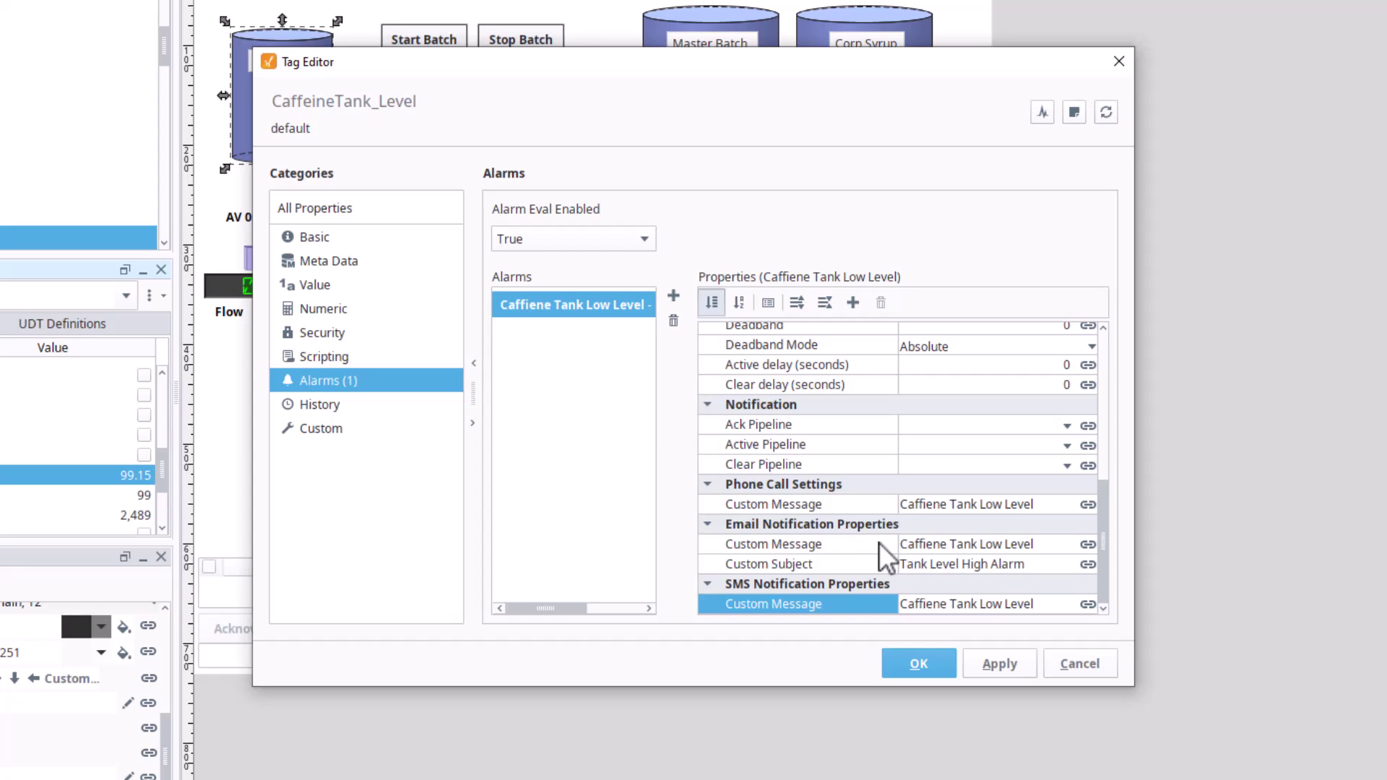
pyautogui.scroll(6, 931, 485)
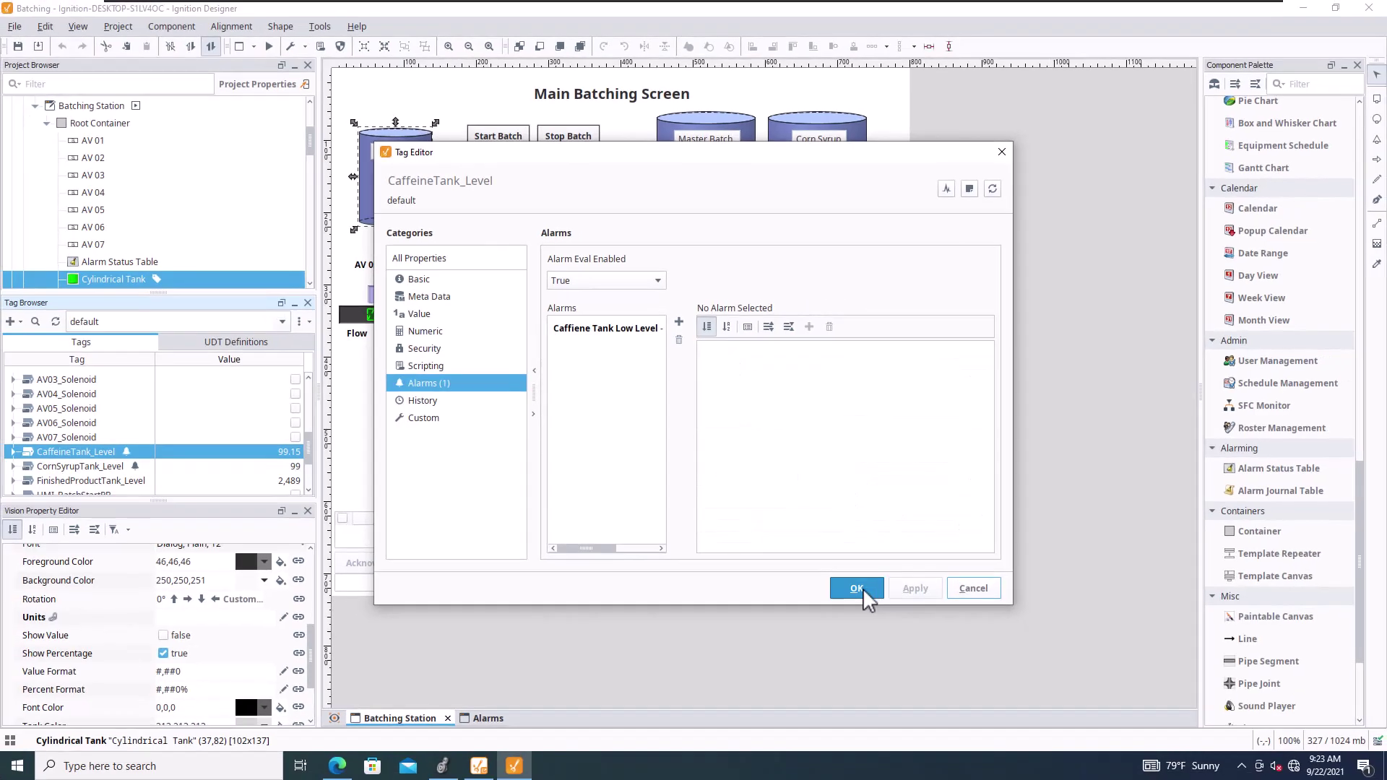
pyautogui.click(919, 663)
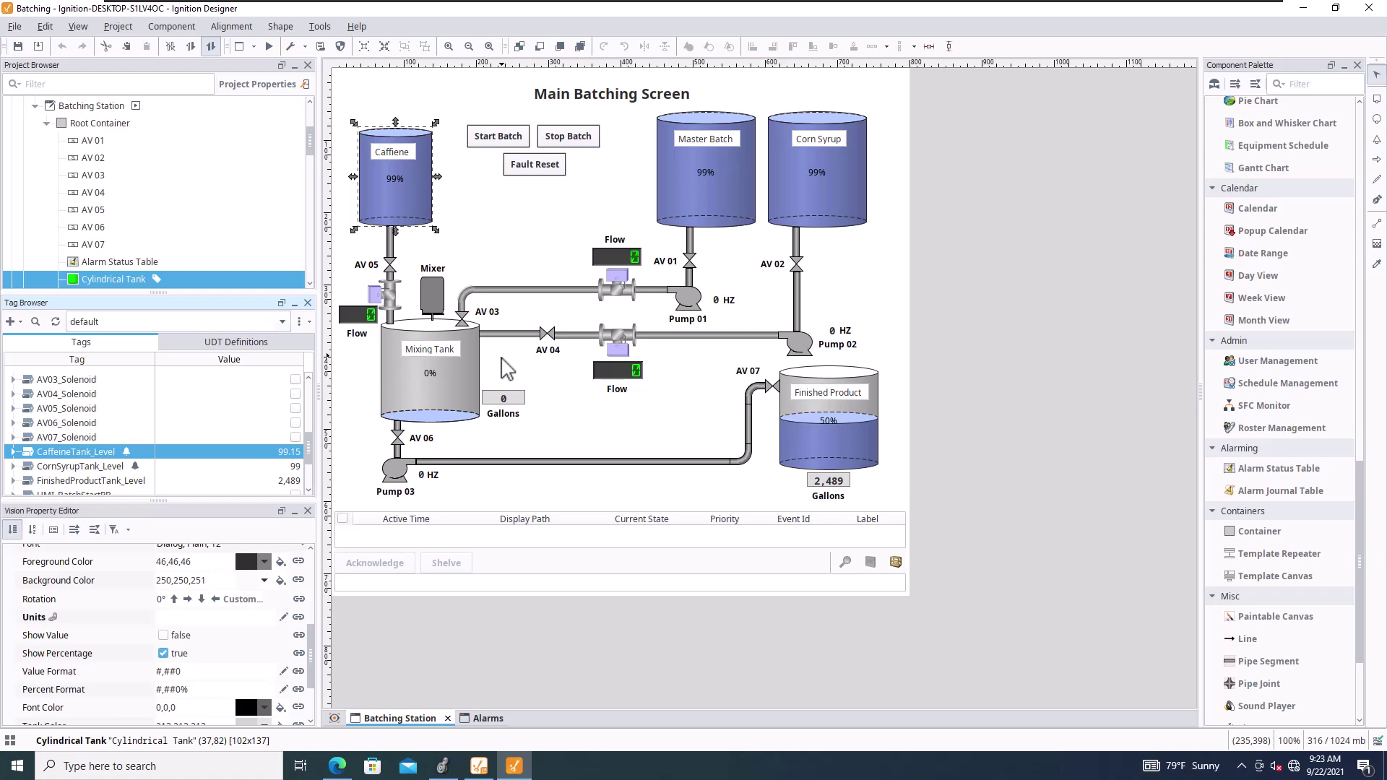
# - In Logix Designer, commit the ADD's Source A value on rung 10, then check the tank in Ignition
pyautogui.click(444, 766)
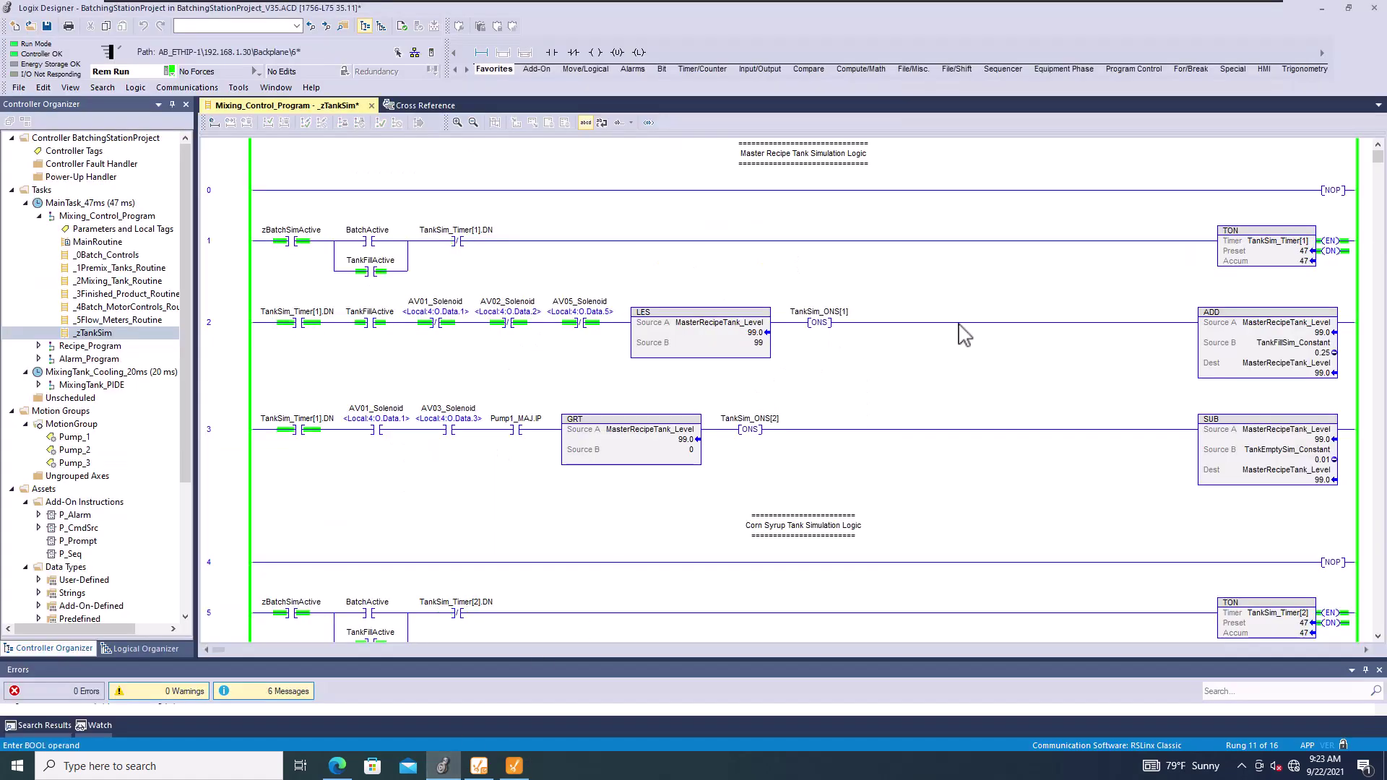
pyautogui.scroll(-5, 1241, 417)
pyautogui.scroll(-3, 1242, 417)
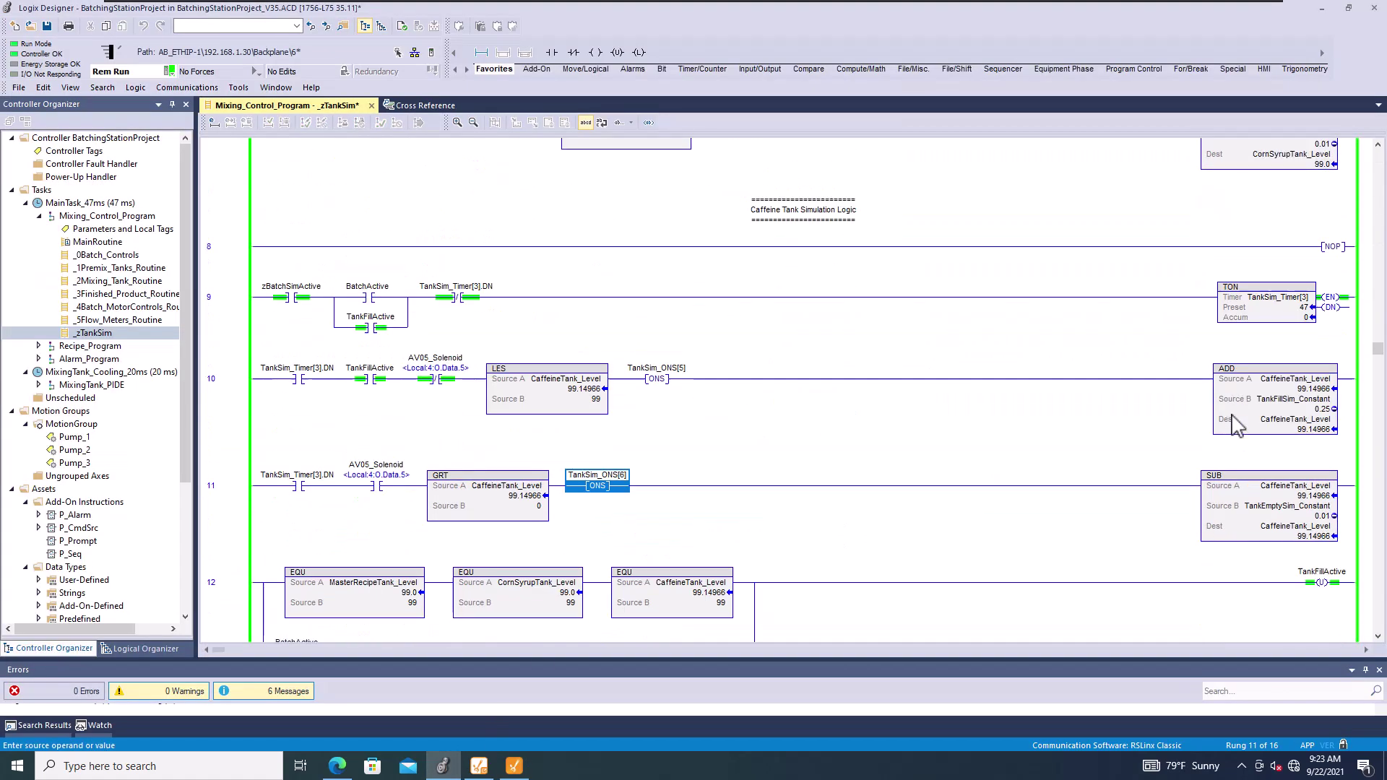
pyautogui.doubleClick(1312, 390)
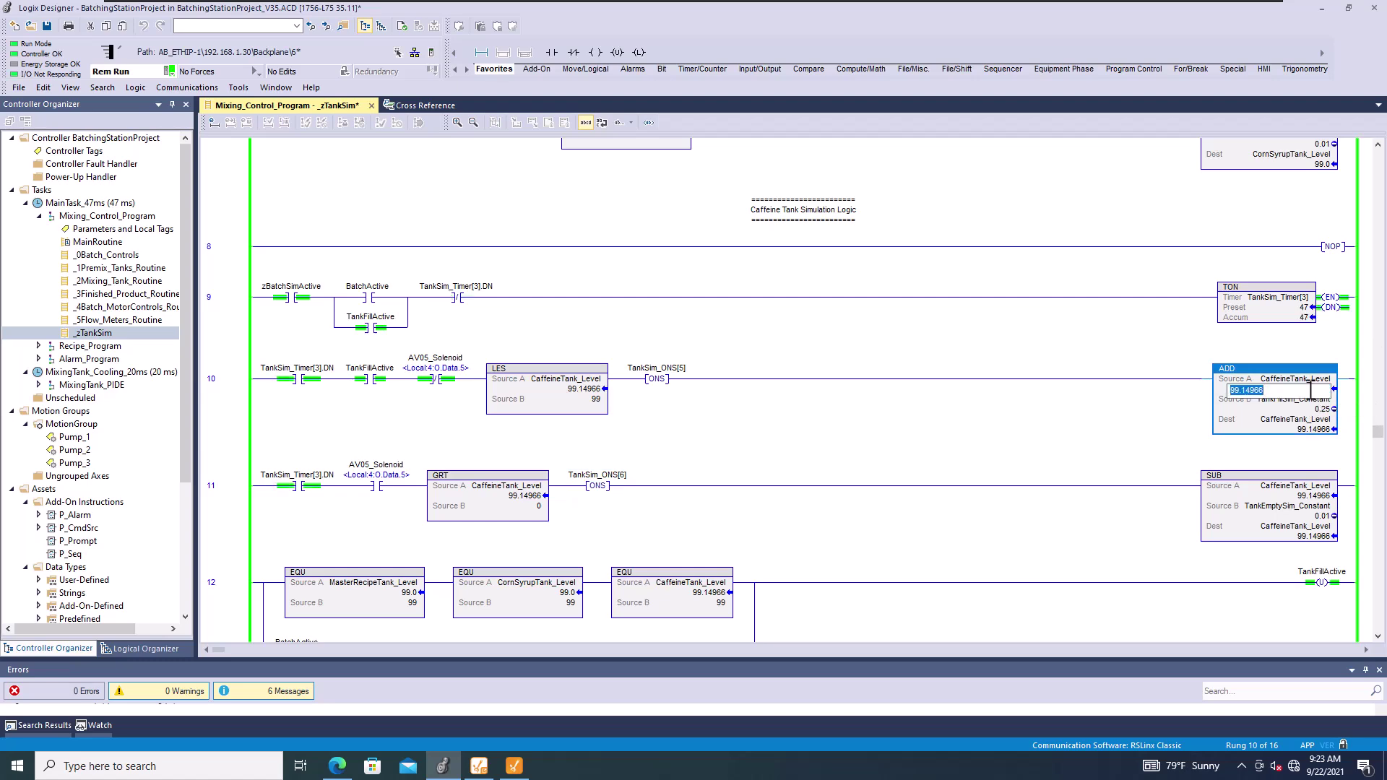
pyautogui.press('Return')
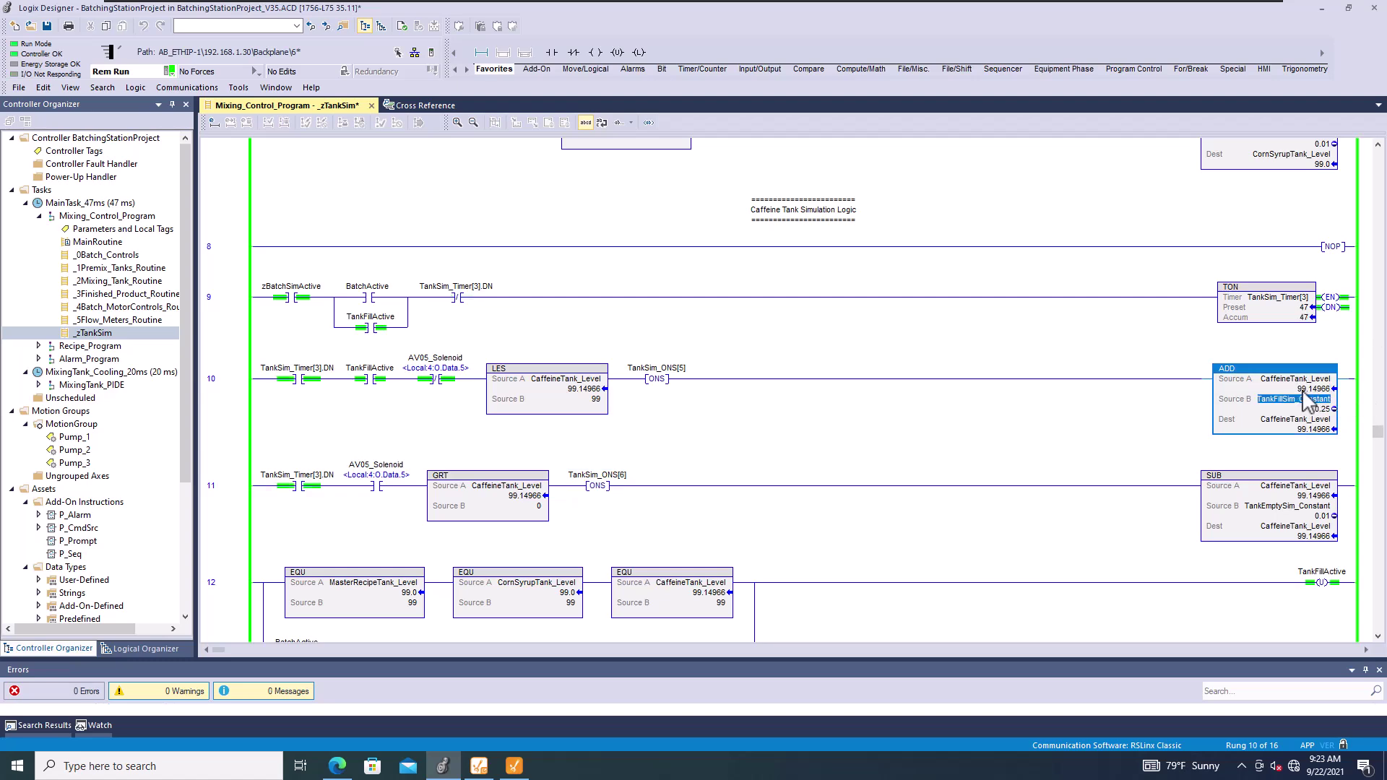
pyautogui.click(514, 766)
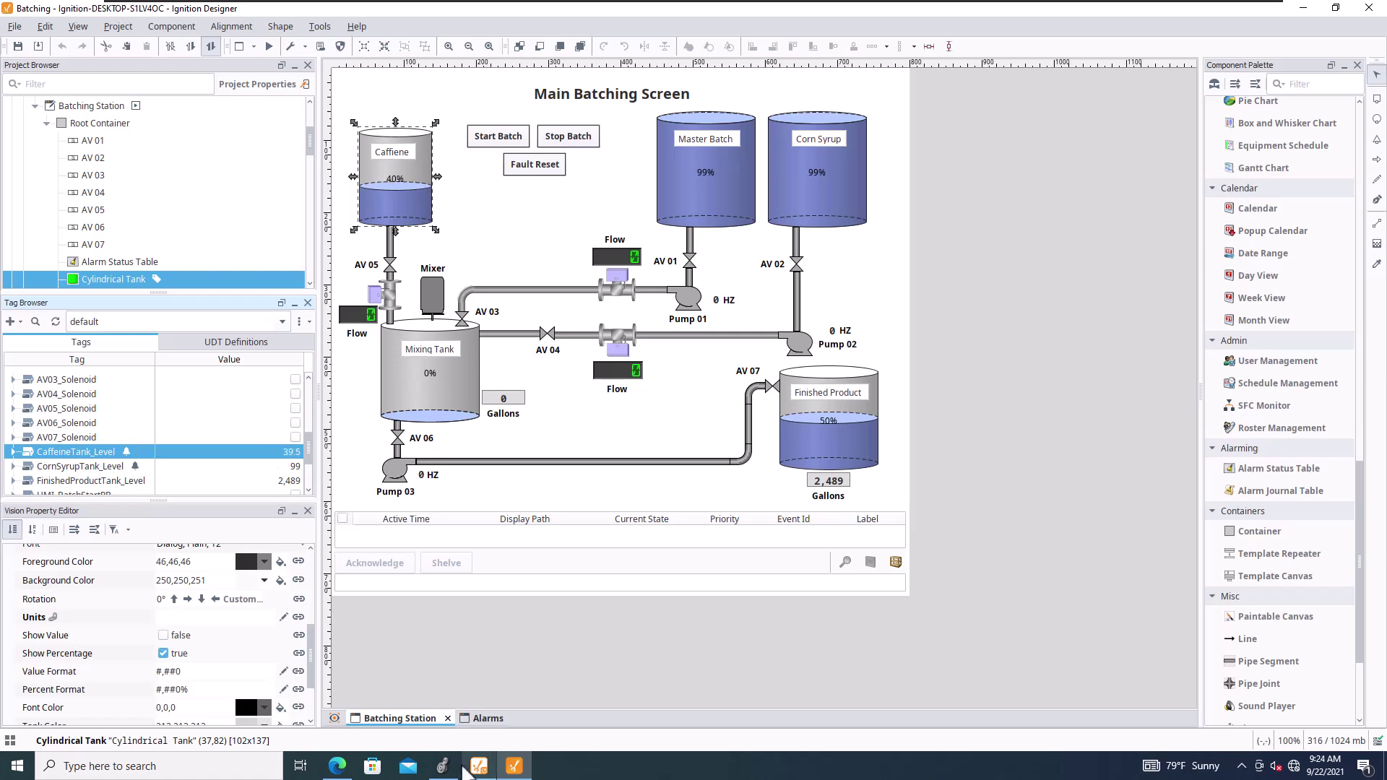
# - Toggle TankFillActive off and set the SUB's Source A tank level to 24
pyautogui.click(455, 757)
pyautogui.rightClick(376, 328)
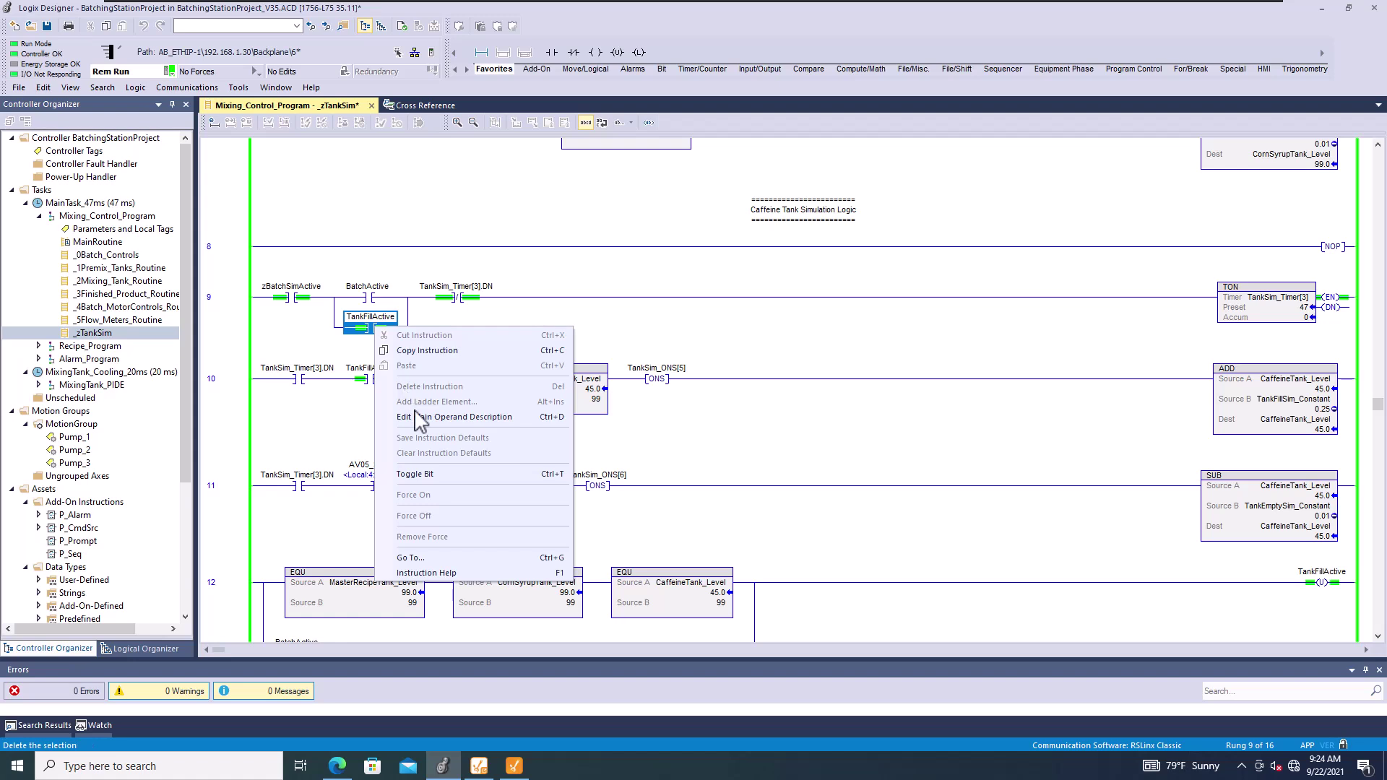
pyautogui.click(432, 477)
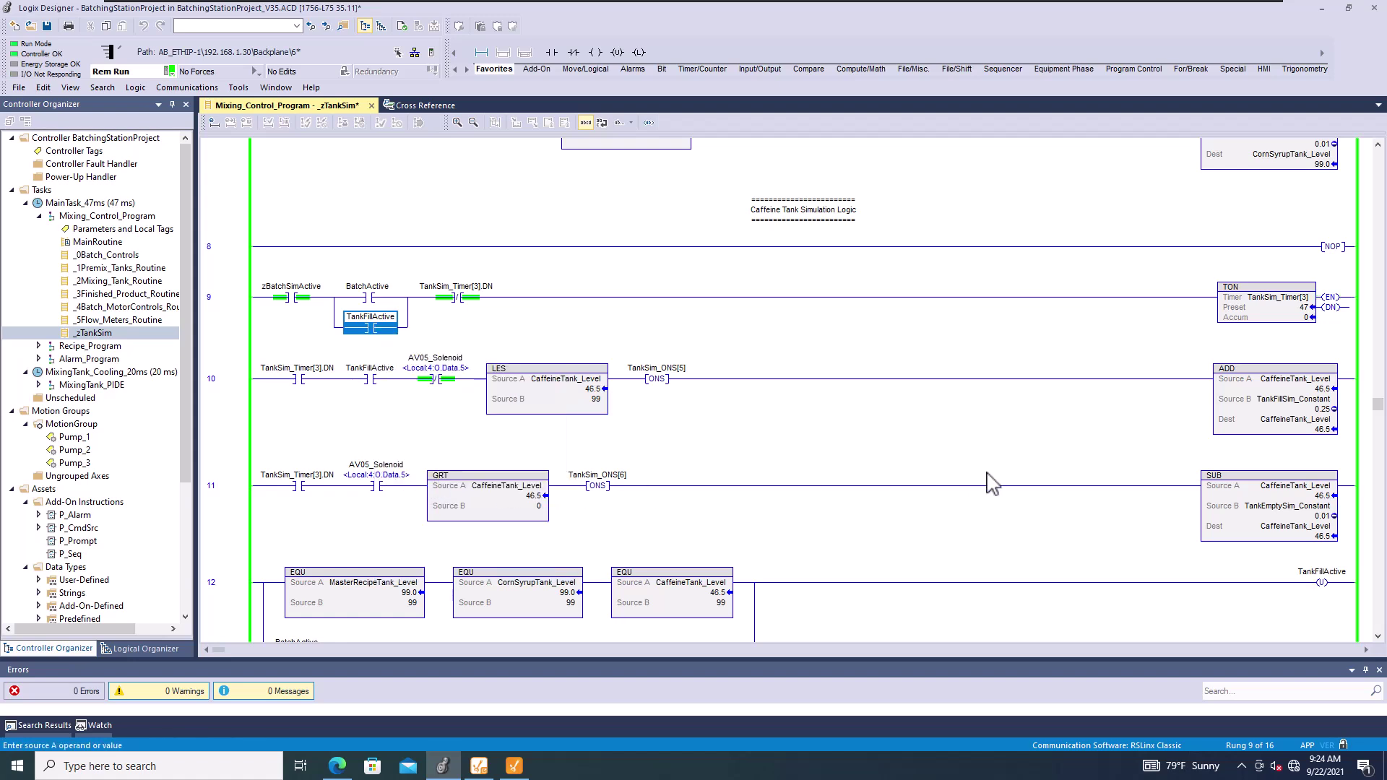
pyautogui.doubleClick(1322, 497)
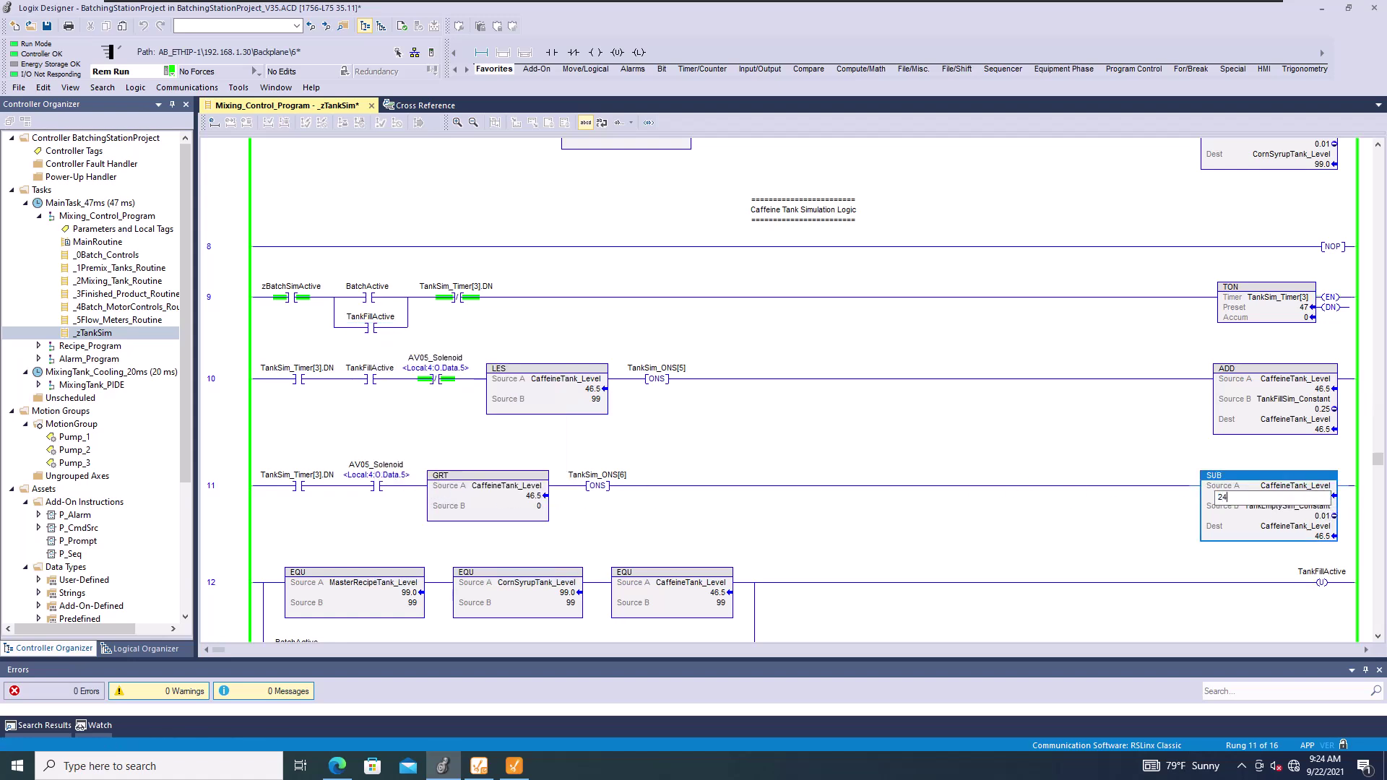
pyautogui.press('Return')
pyautogui.click(514, 766)
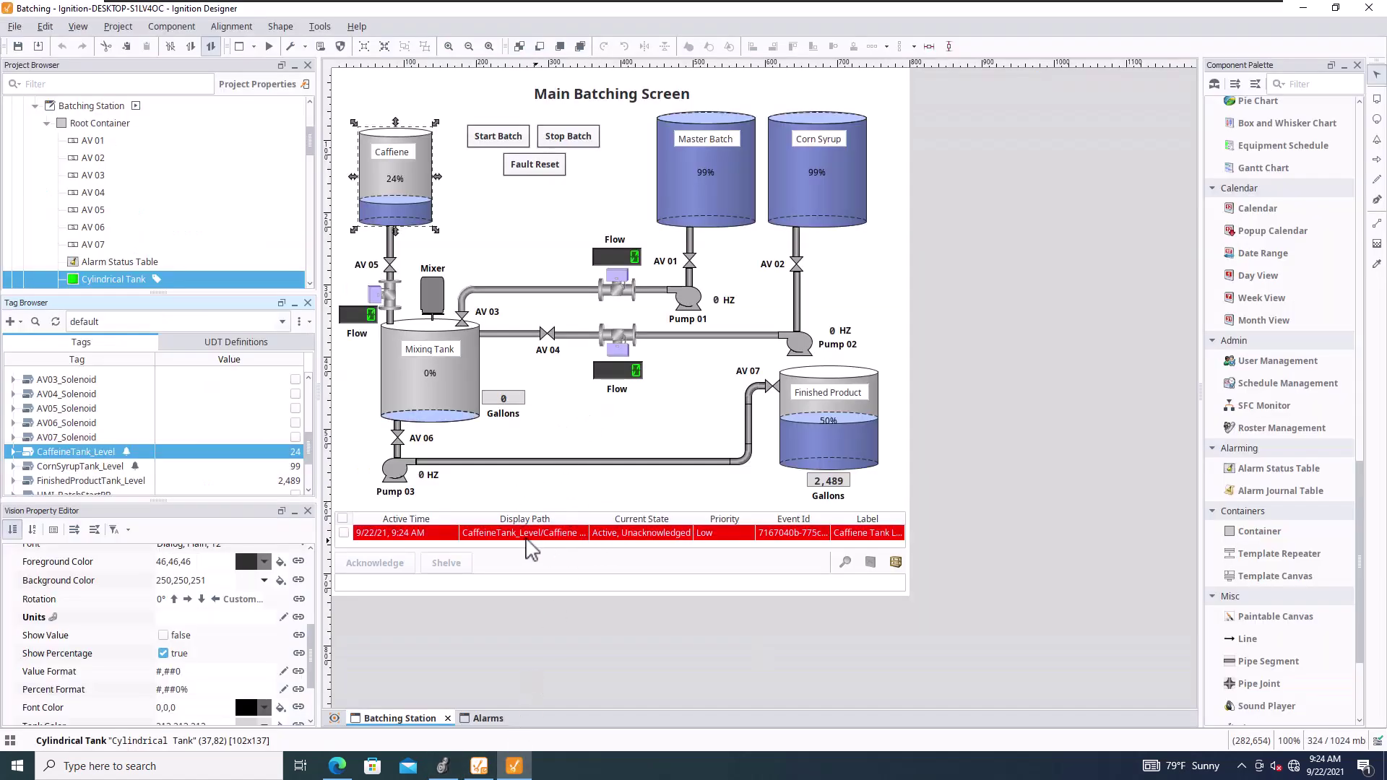
# - Put the Alarms window table's notes area South, then preview the alarm's Caffiene Tank Low Level note
pyautogui.click(531, 549)
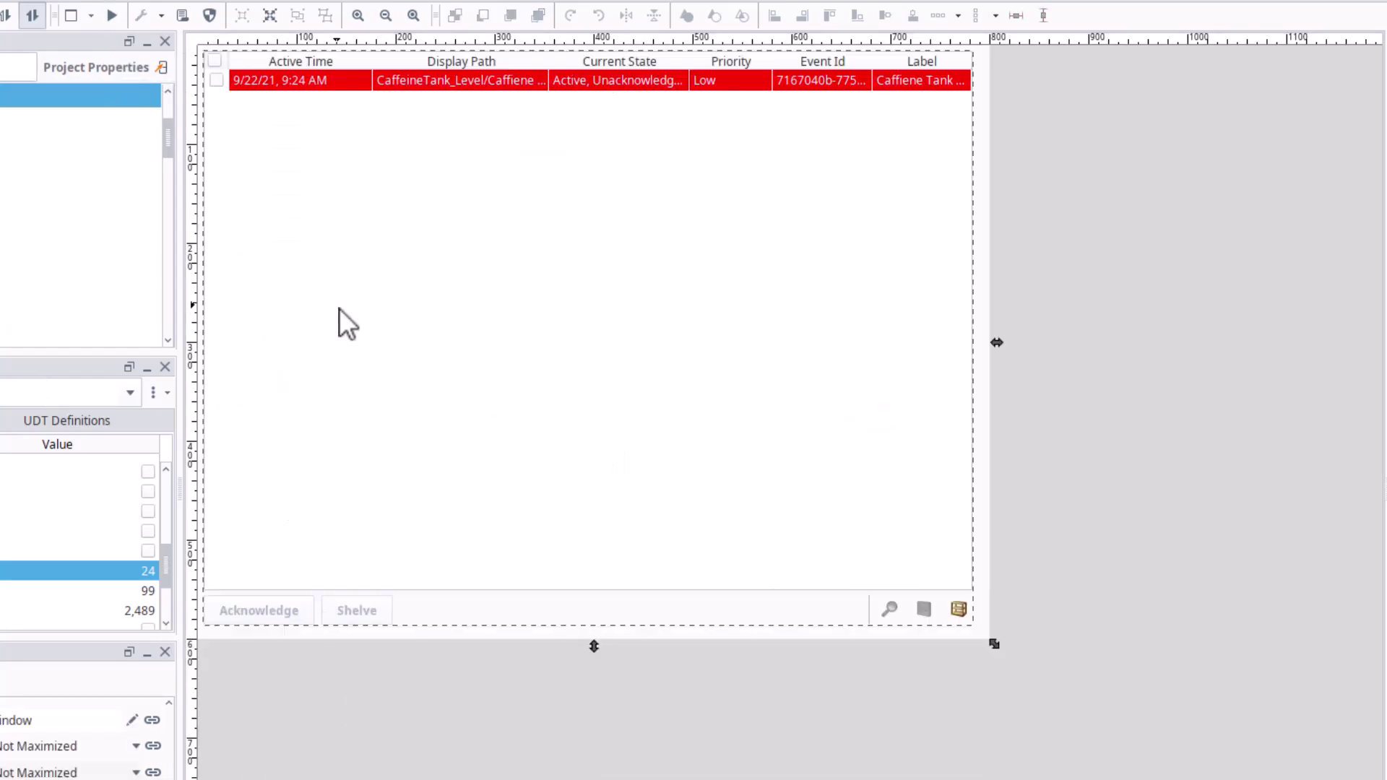
pyautogui.click(330, 463)
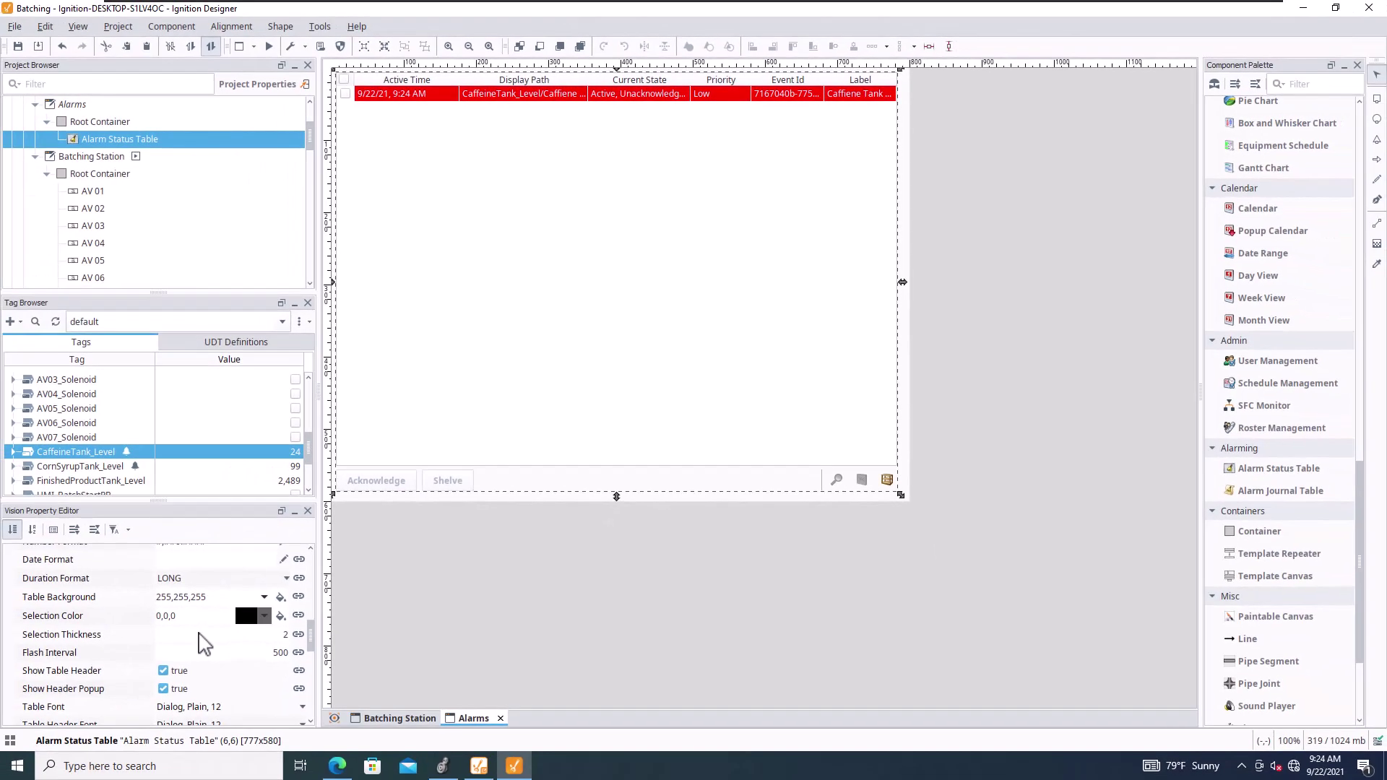
pyautogui.scroll(-5, 238, 650)
pyautogui.click(285, 687)
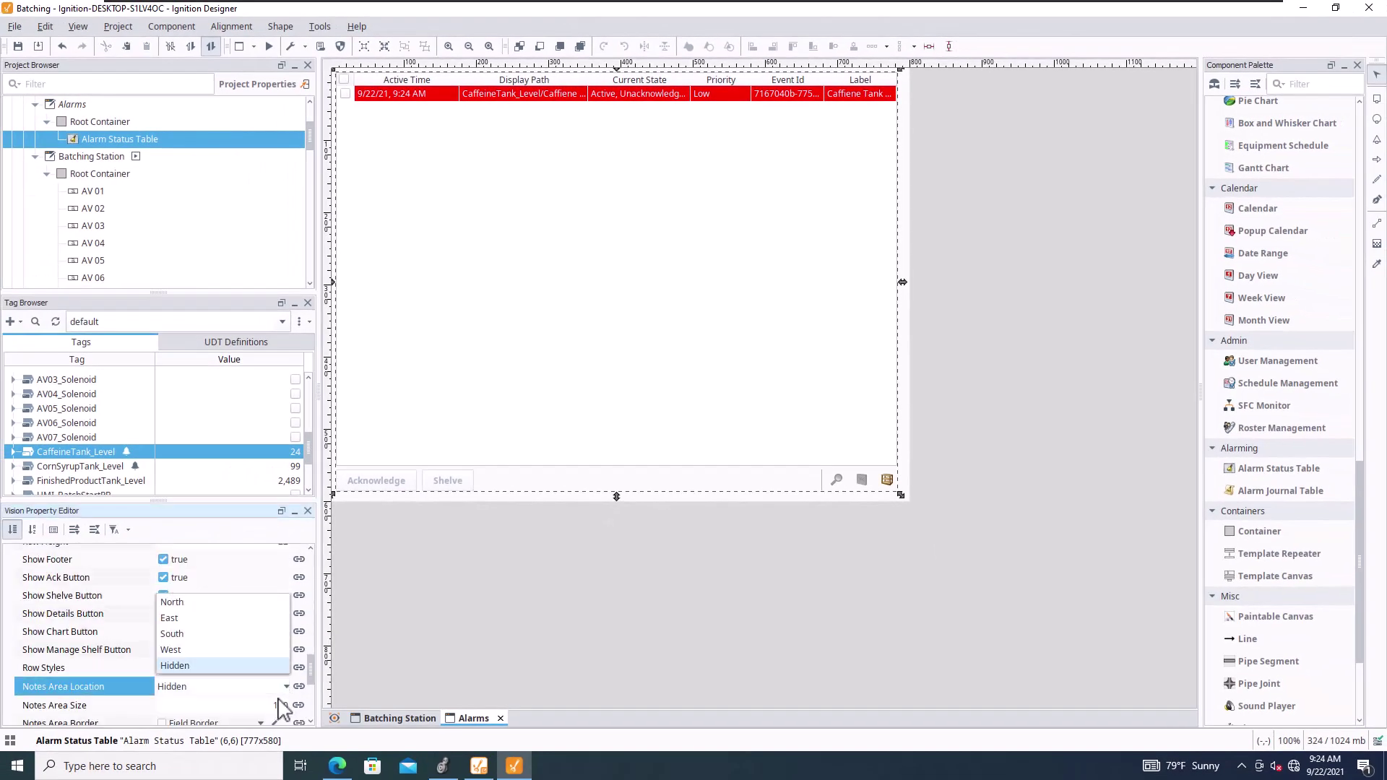
pyautogui.click(172, 634)
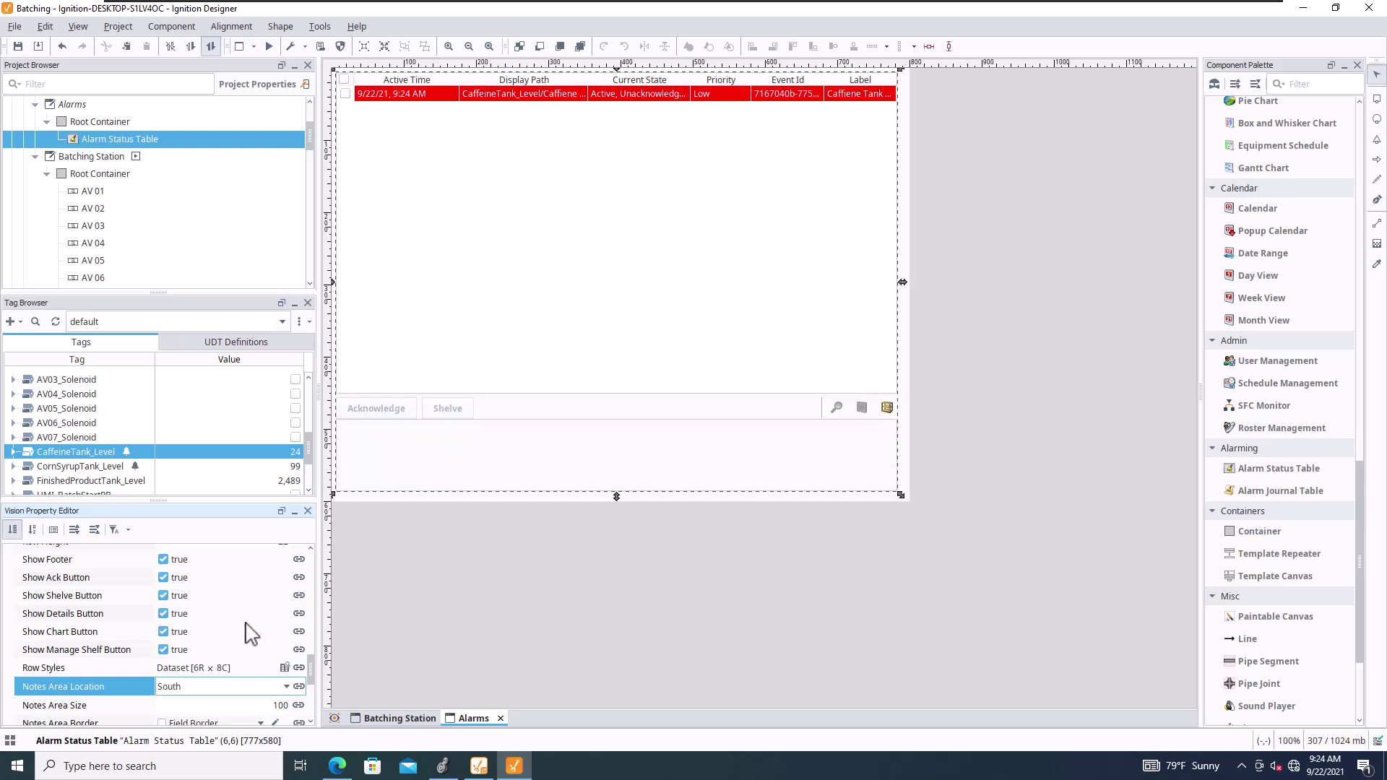
pyautogui.click(267, 45)
pyautogui.click(451, 95)
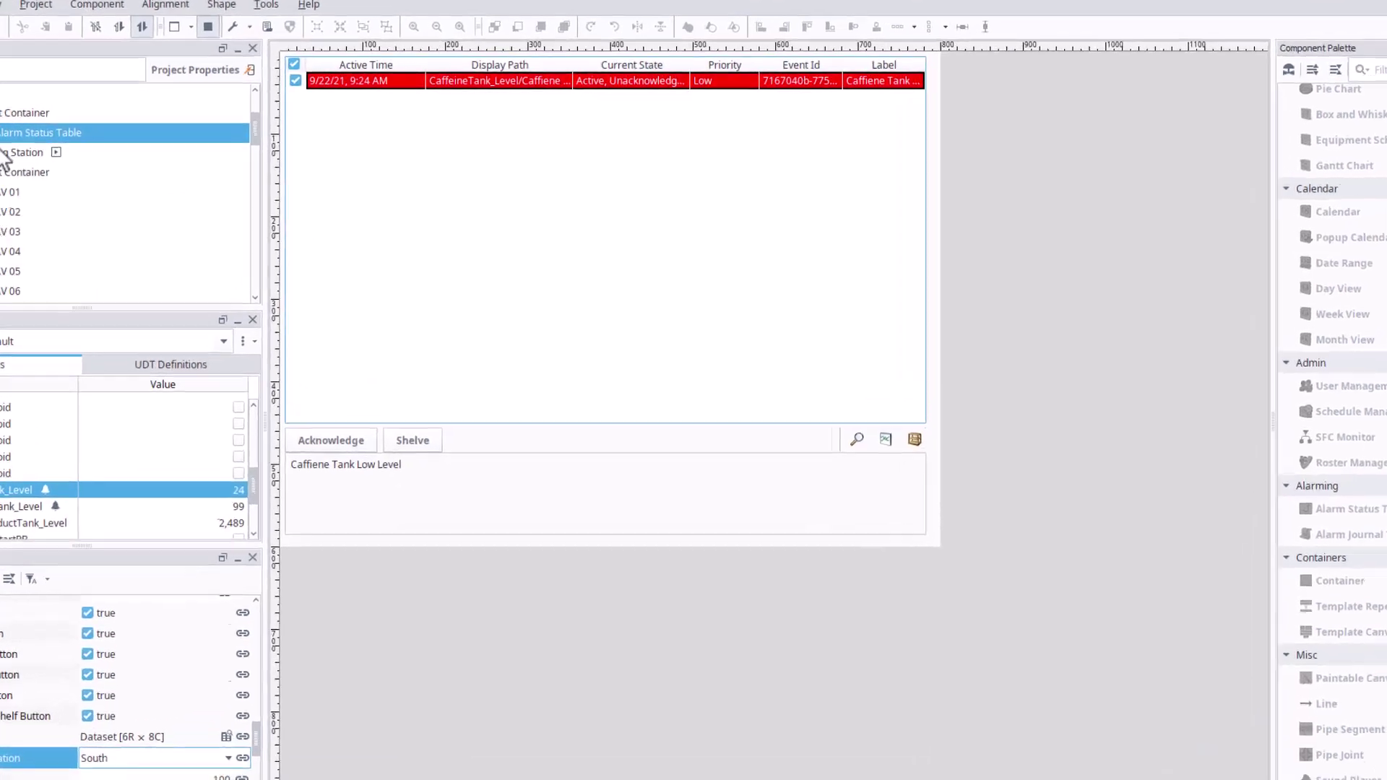
# - Open the Batching Station screen, select the caffeine tank alarm row and acknowledge it
pyautogui.doubleClick(92, 156)
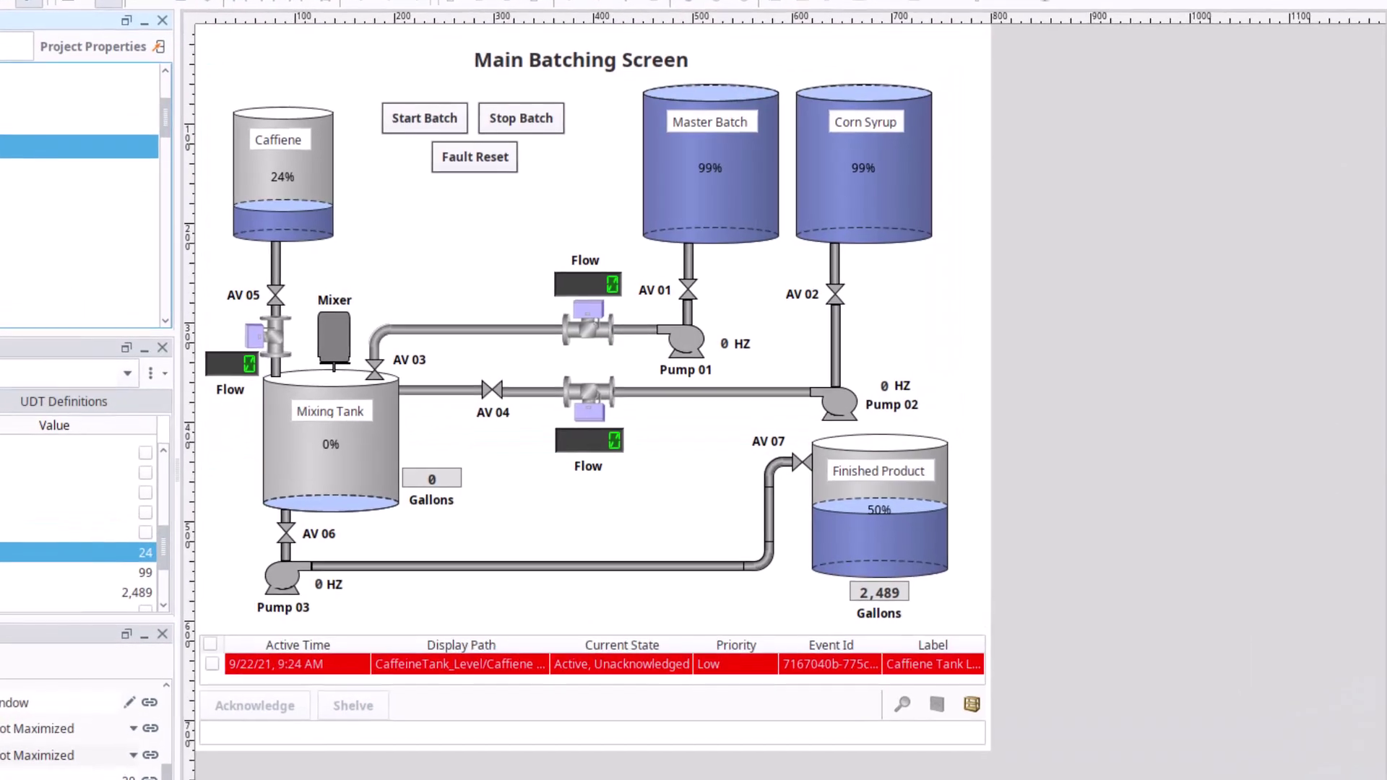
pyautogui.click(209, 645)
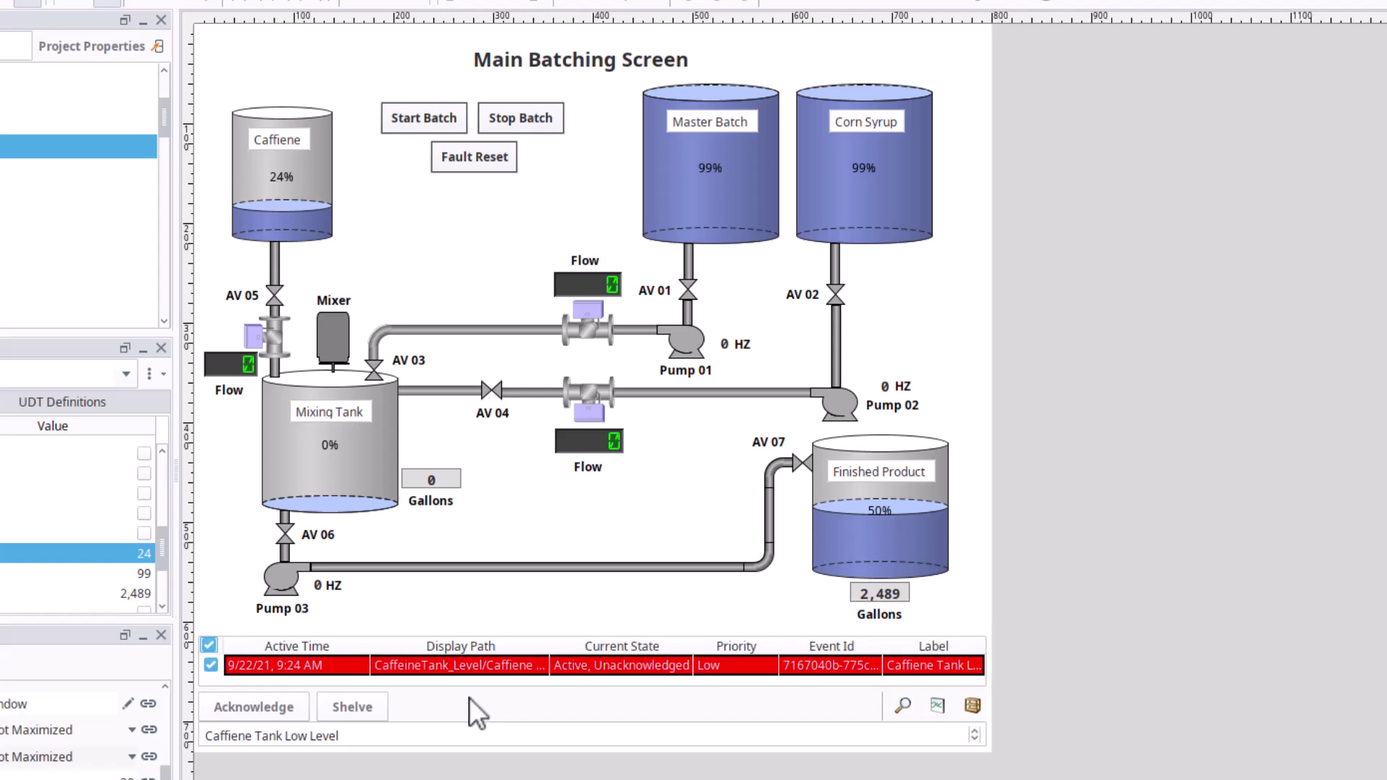
pyautogui.click(264, 706)
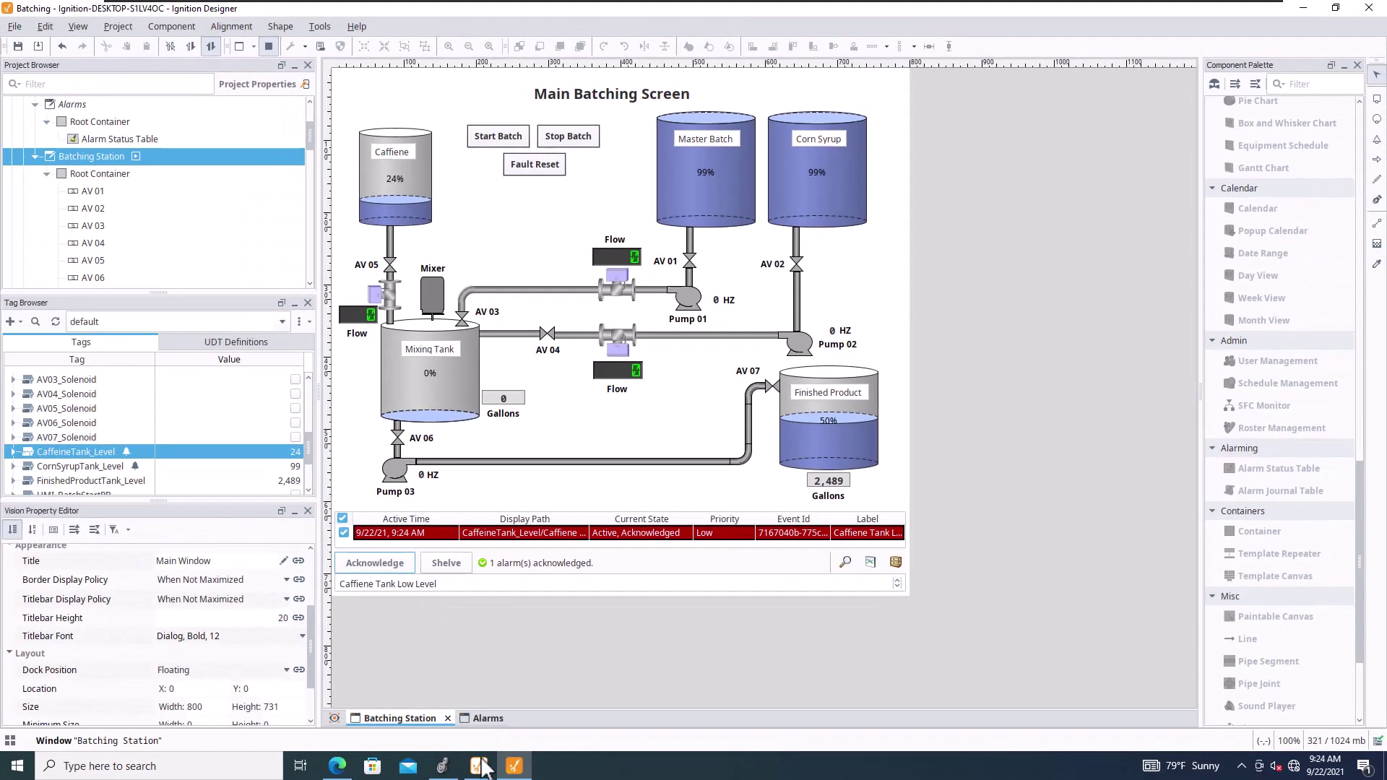
pyautogui.click(443, 766)
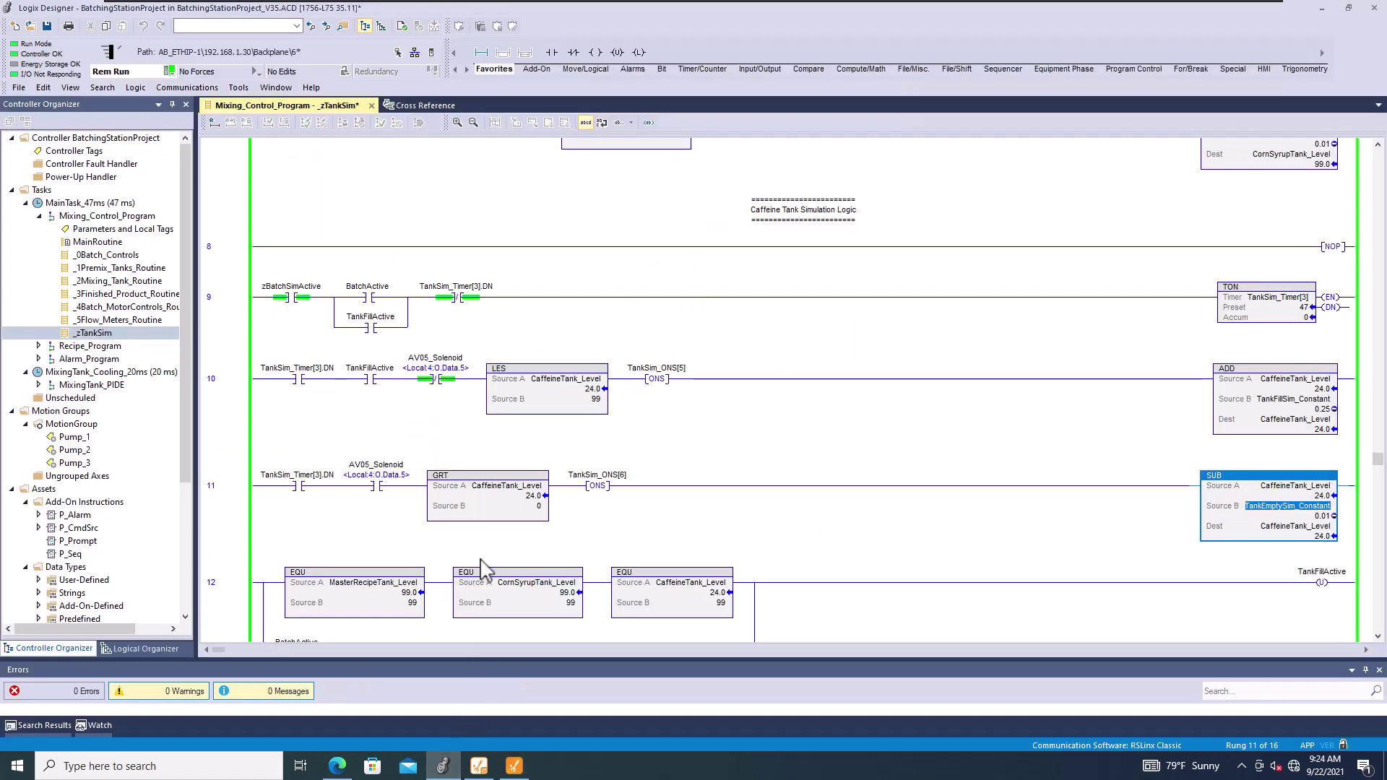
# - Toggle the TankFillActive contact on rung 9 back on and watch the refill in Ignition
pyautogui.click(371, 327)
pyautogui.rightClick(374, 329)
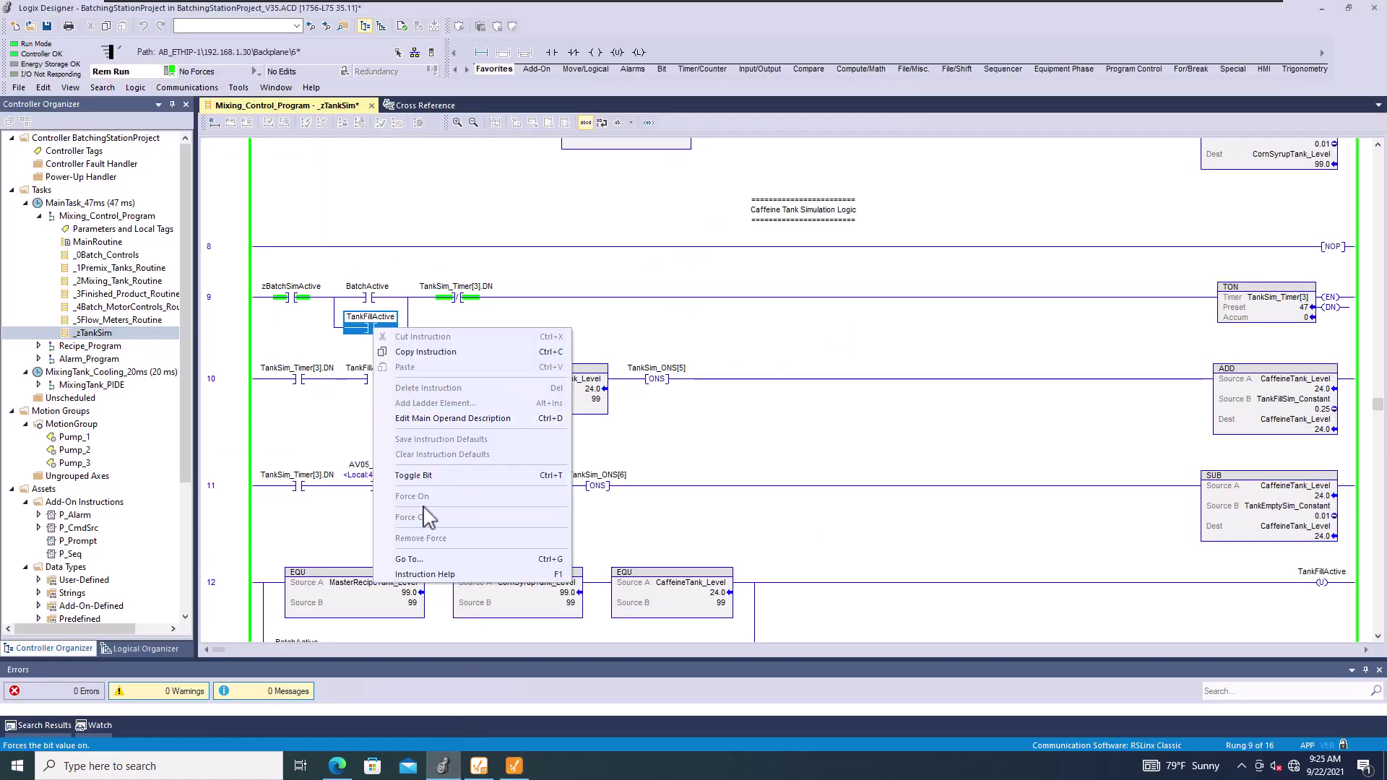
pyautogui.click(432, 475)
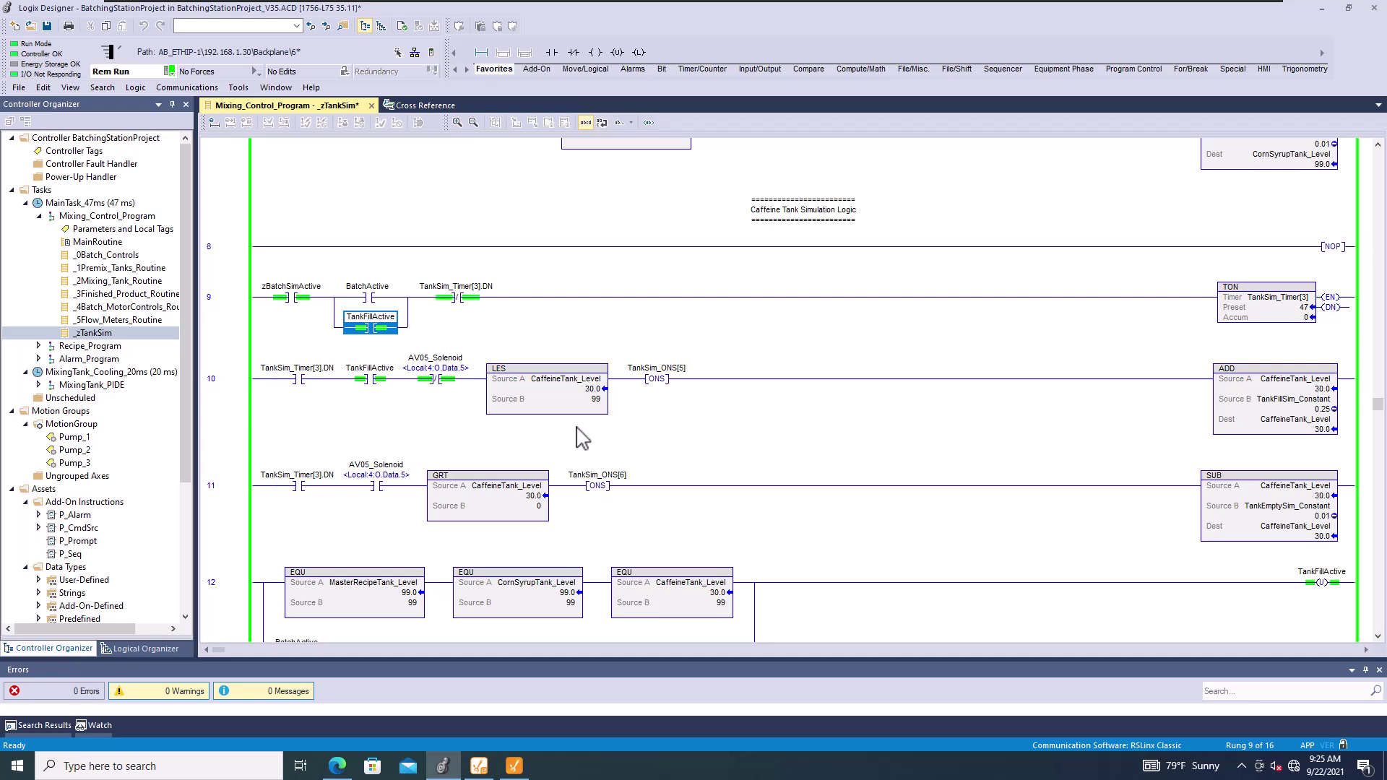
pyautogui.click(520, 762)
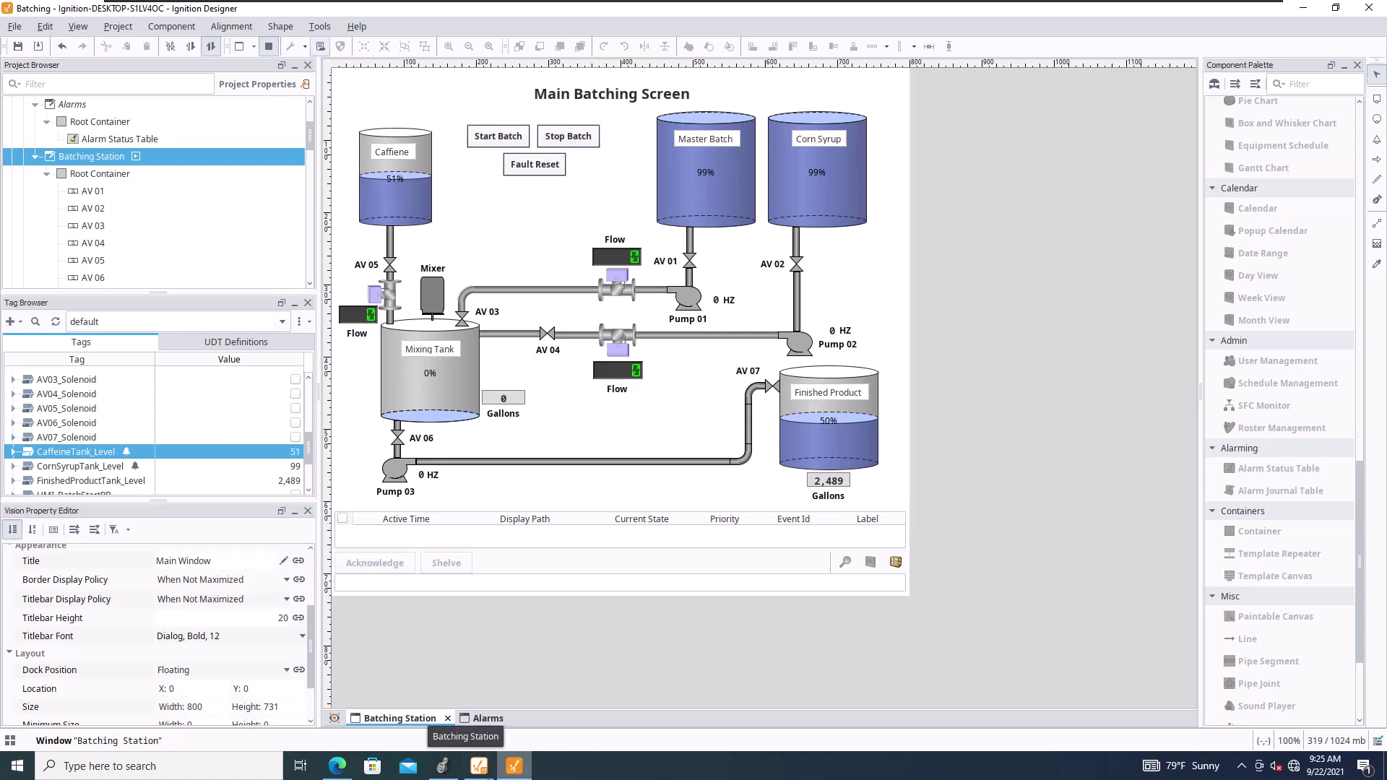
# - Turn off TankFillActive and set the ADD Source A tank level to 24
pyautogui.click(443, 765)
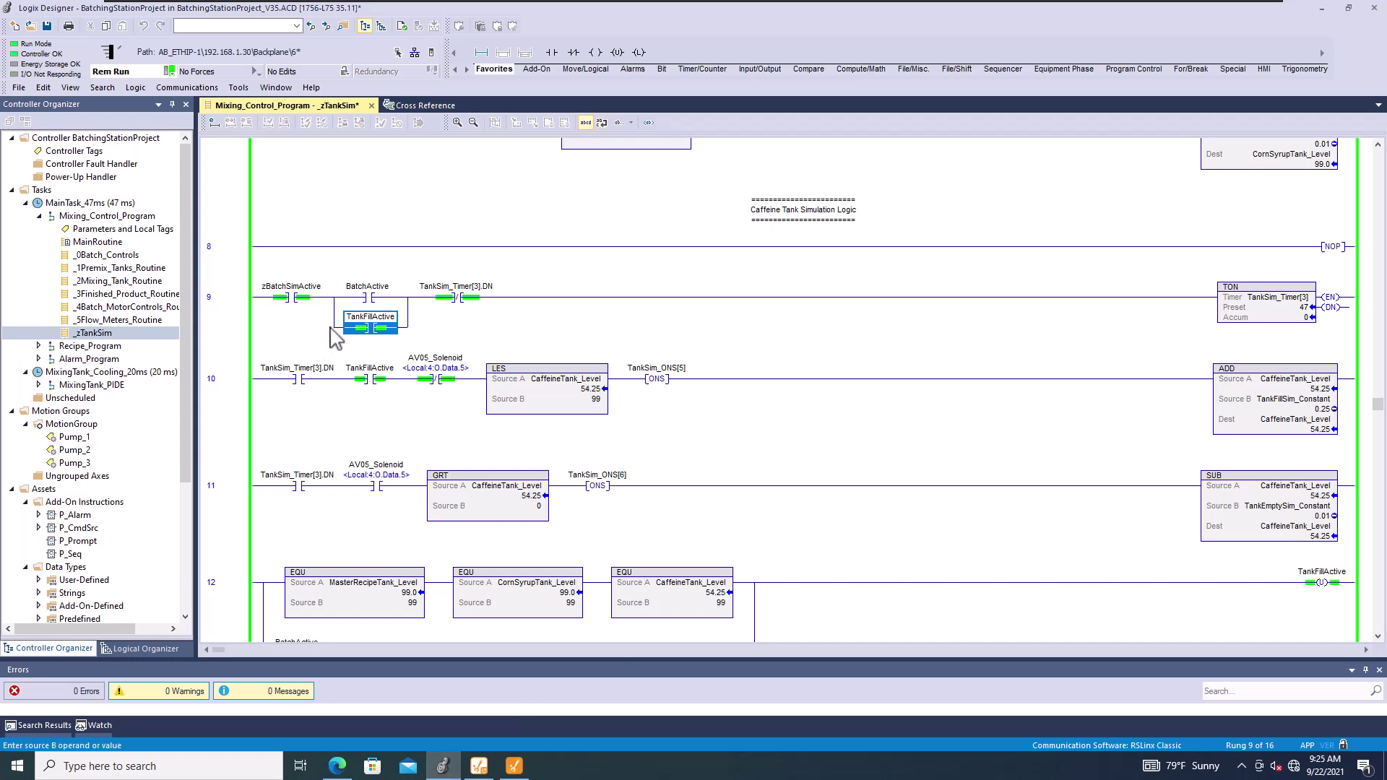
pyautogui.rightClick(358, 328)
pyautogui.click(404, 470)
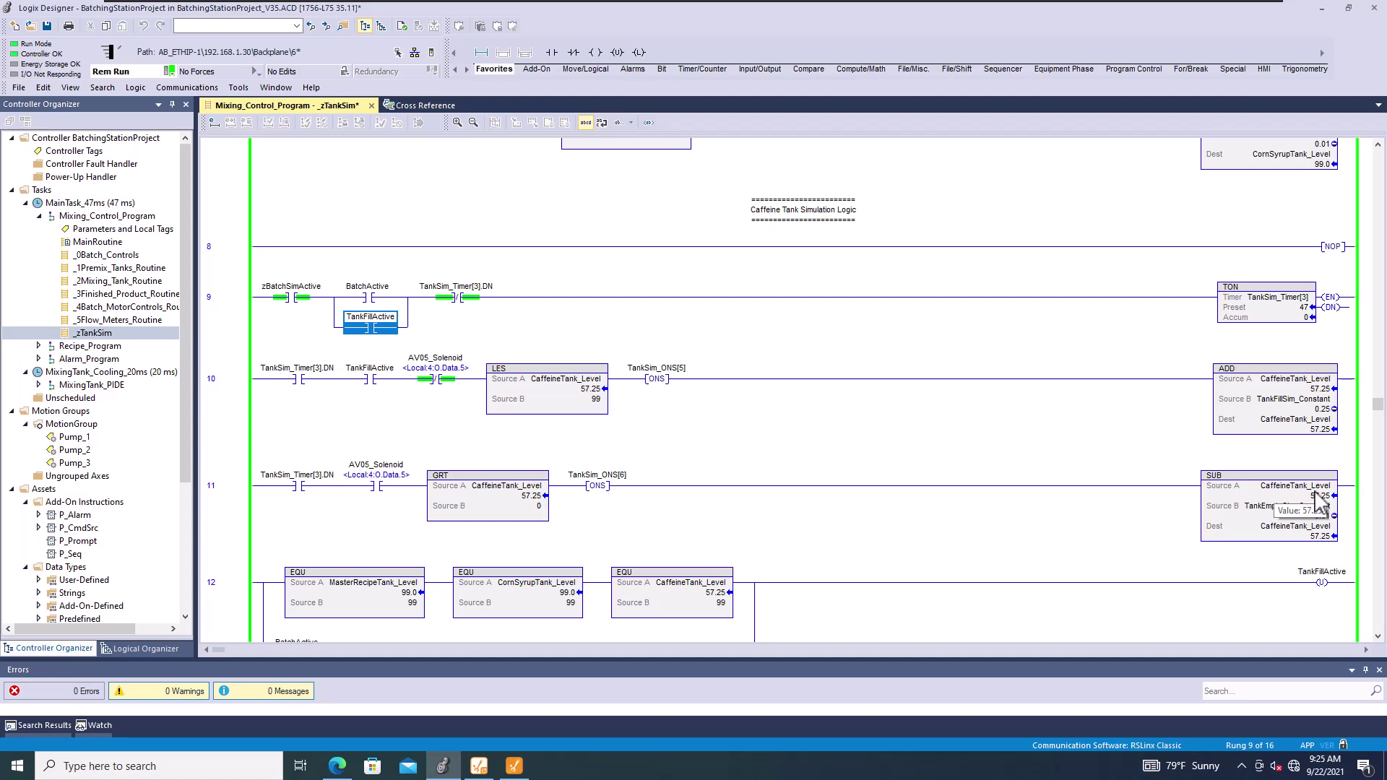
pyautogui.doubleClick(1319, 389)
pyautogui.write('24')
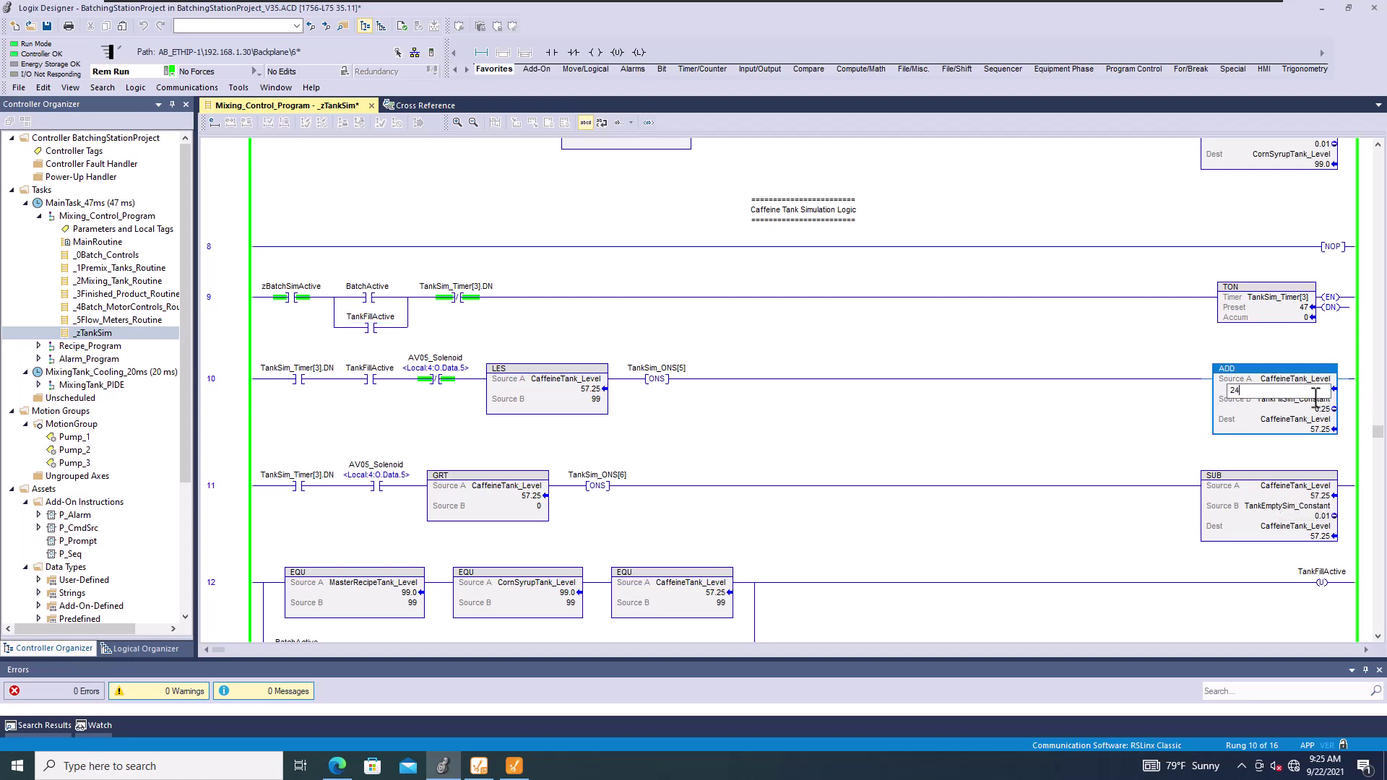
pyautogui.press('Return')
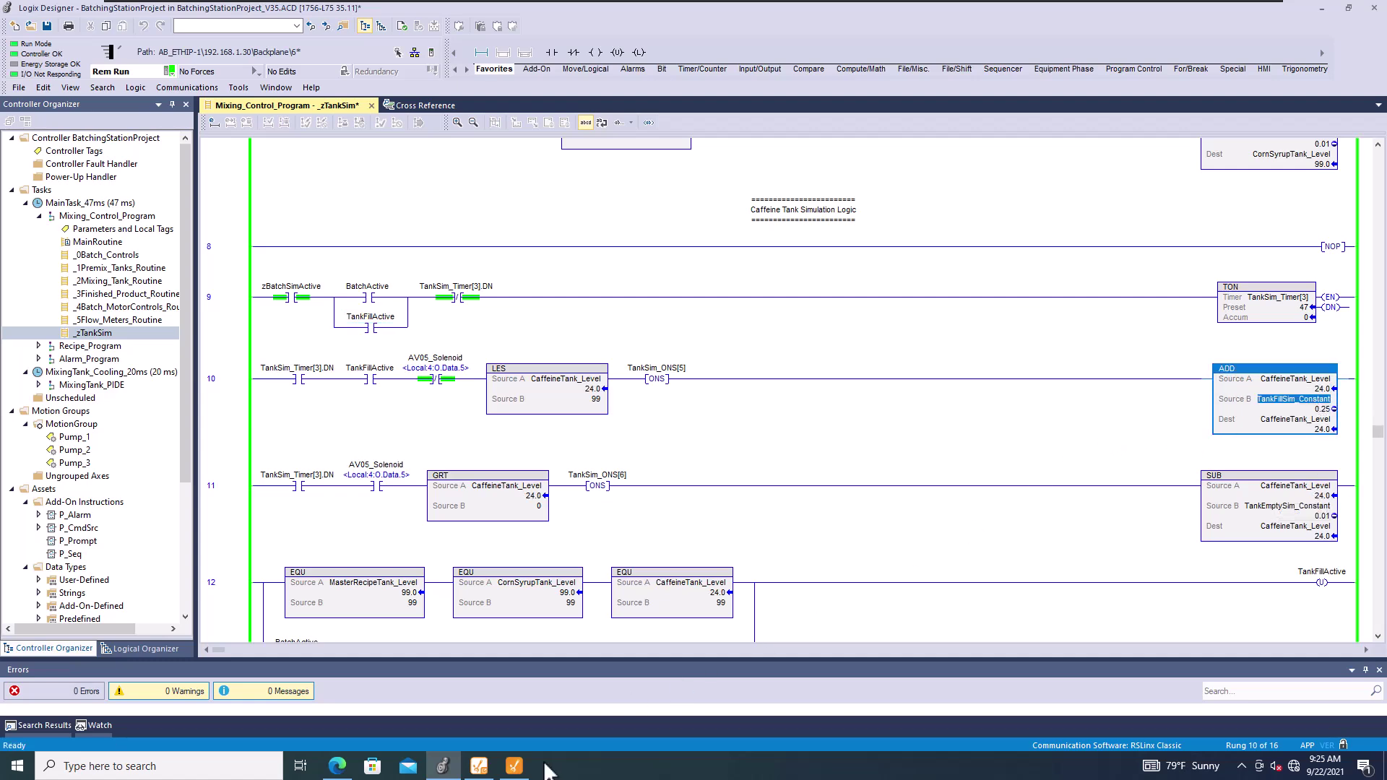
pyautogui.click(513, 765)
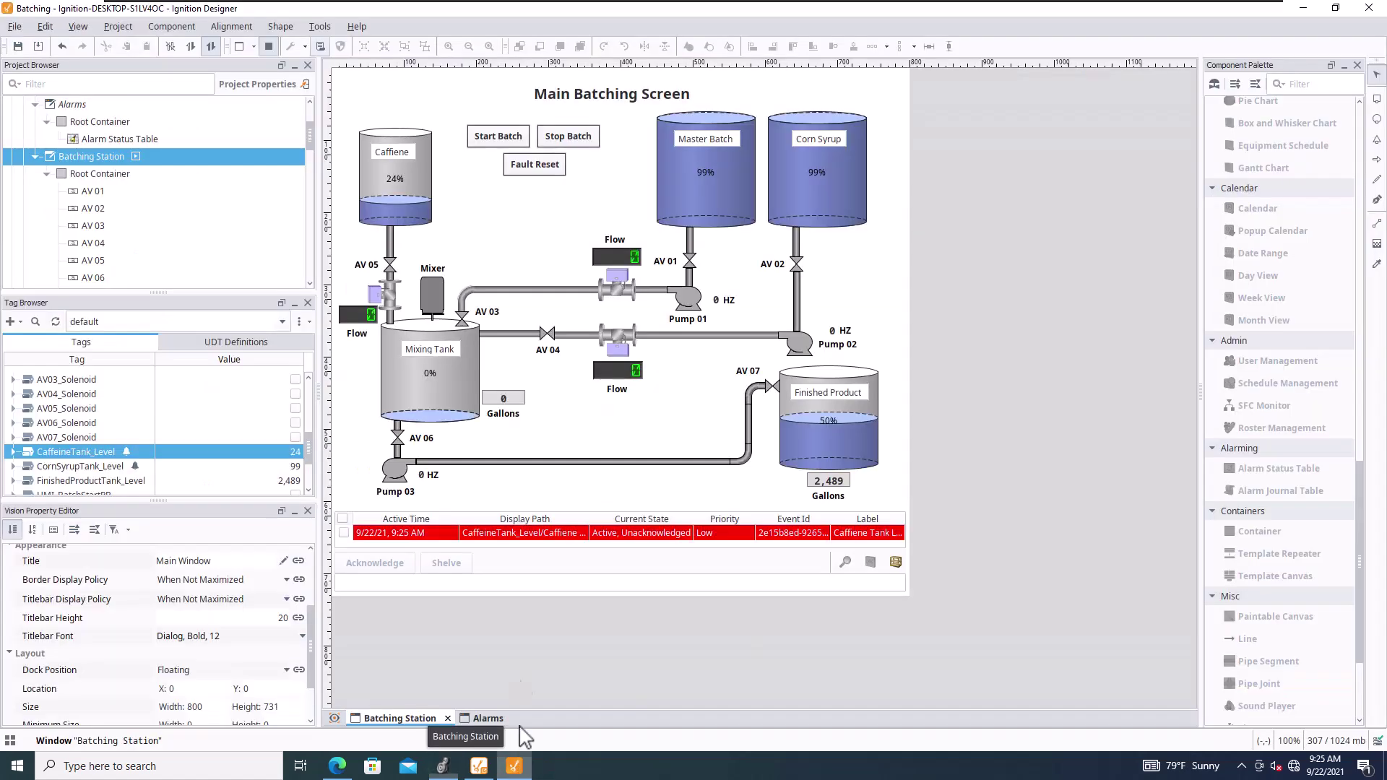
# - Toggle TankFillActive back on in Logix so the caffeine tank refills toward 42
pyautogui.click(344, 534)
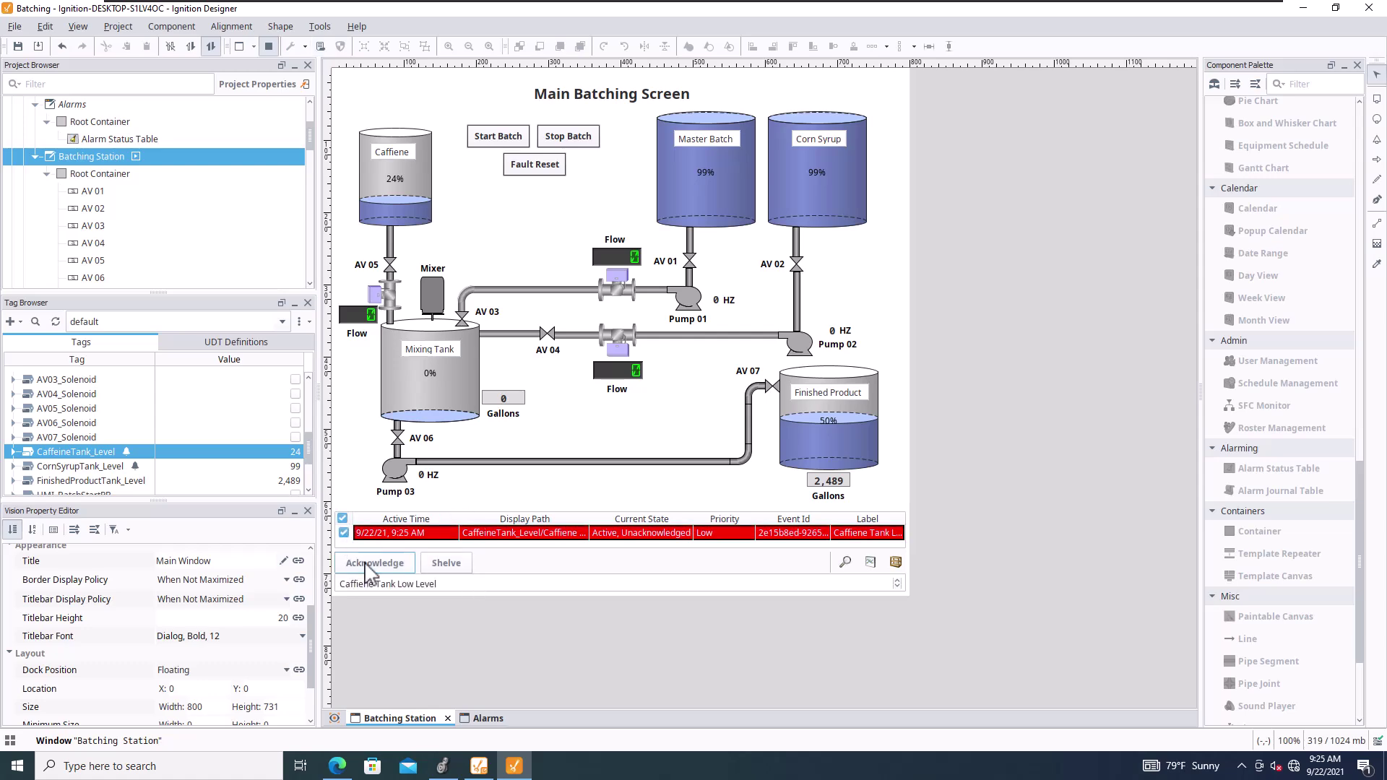
pyautogui.click(442, 766)
pyautogui.click(373, 330)
pyautogui.rightClick(375, 334)
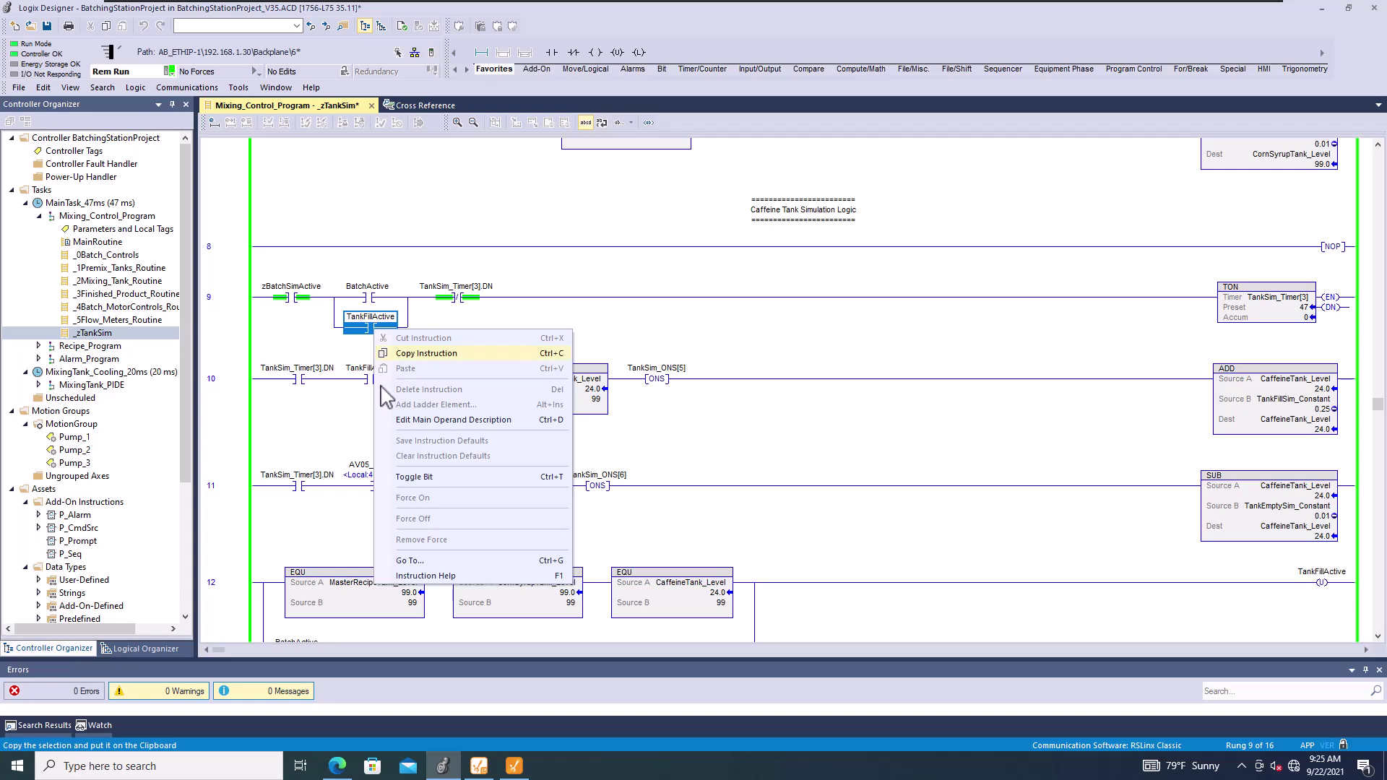
pyautogui.click(405, 481)
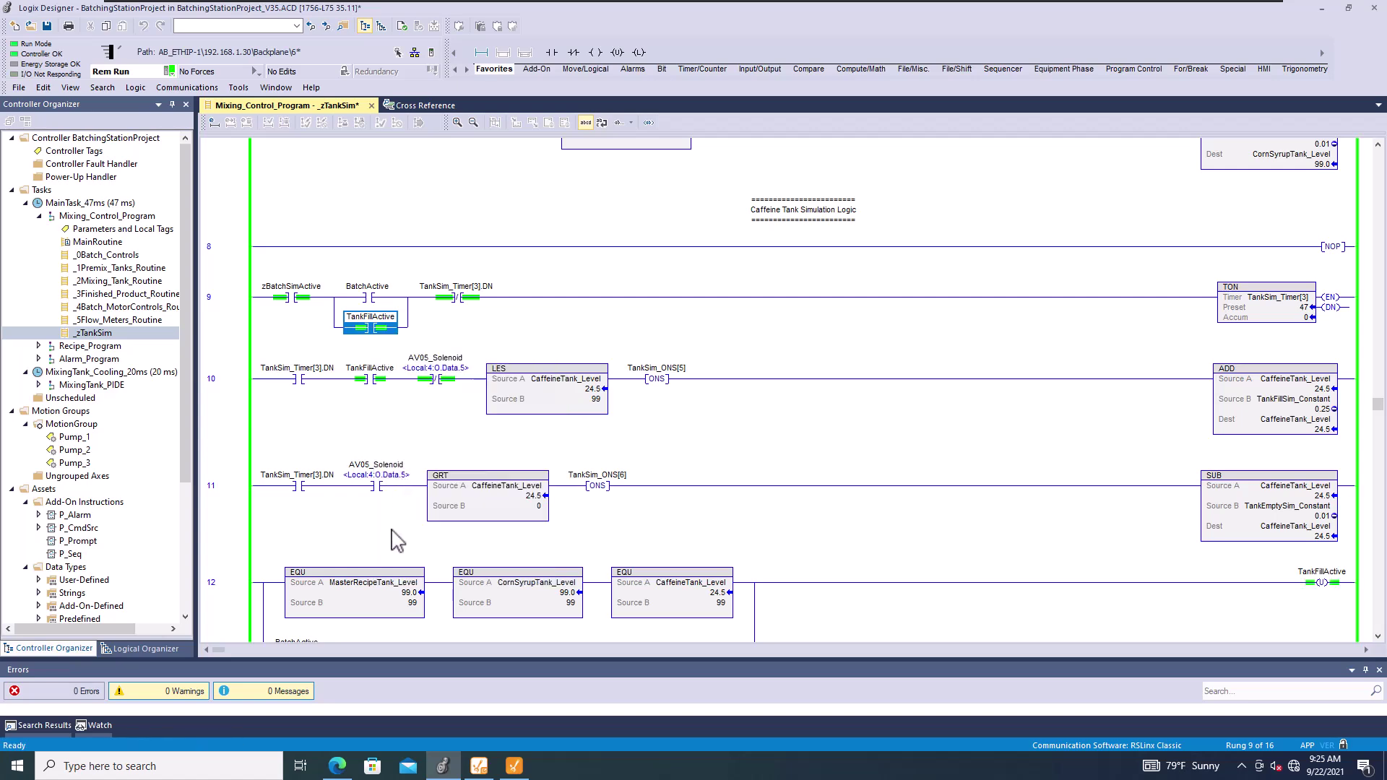
pyautogui.click(514, 766)
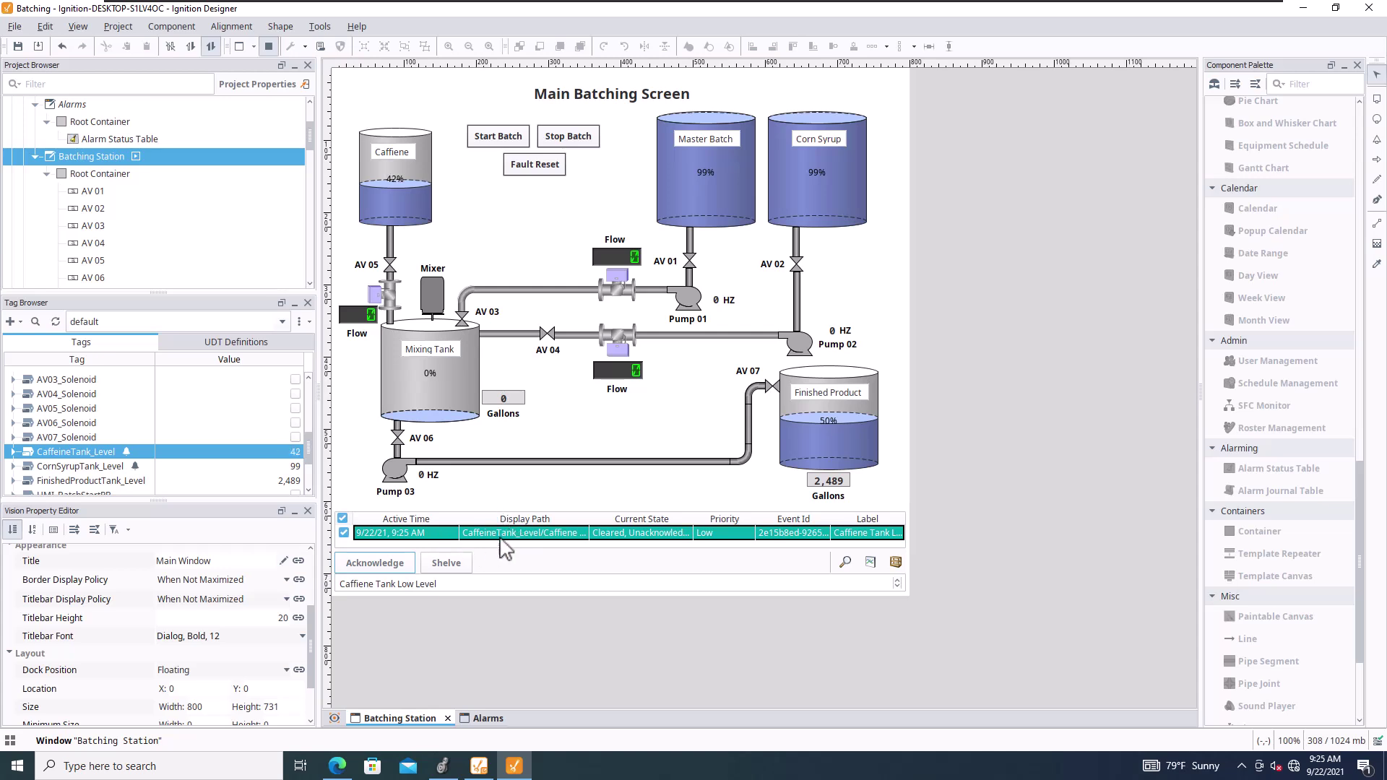
# - Acknowledge the caffeine tank low-level alarm and watch the level refill to 99
pyautogui.click(375, 566)
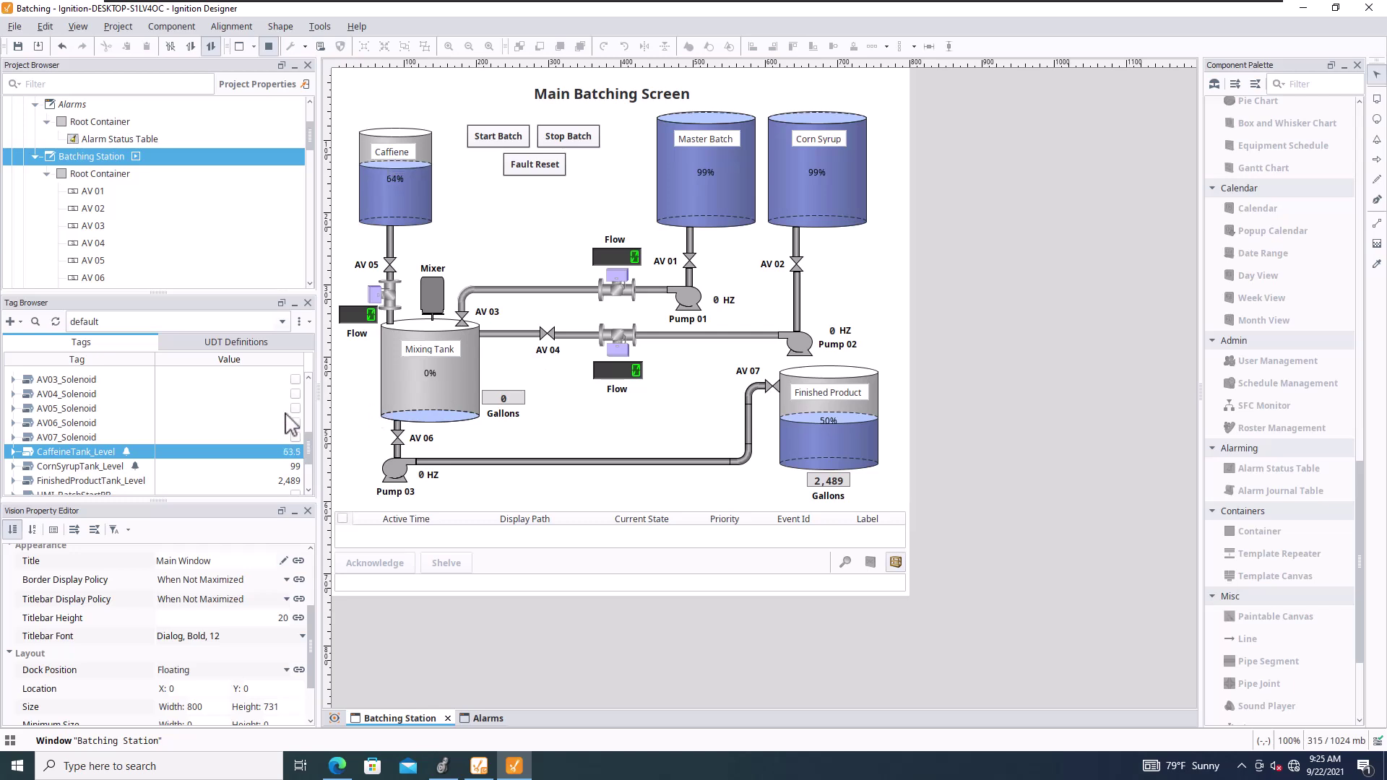
pyautogui.scroll(-2, 101, 438)
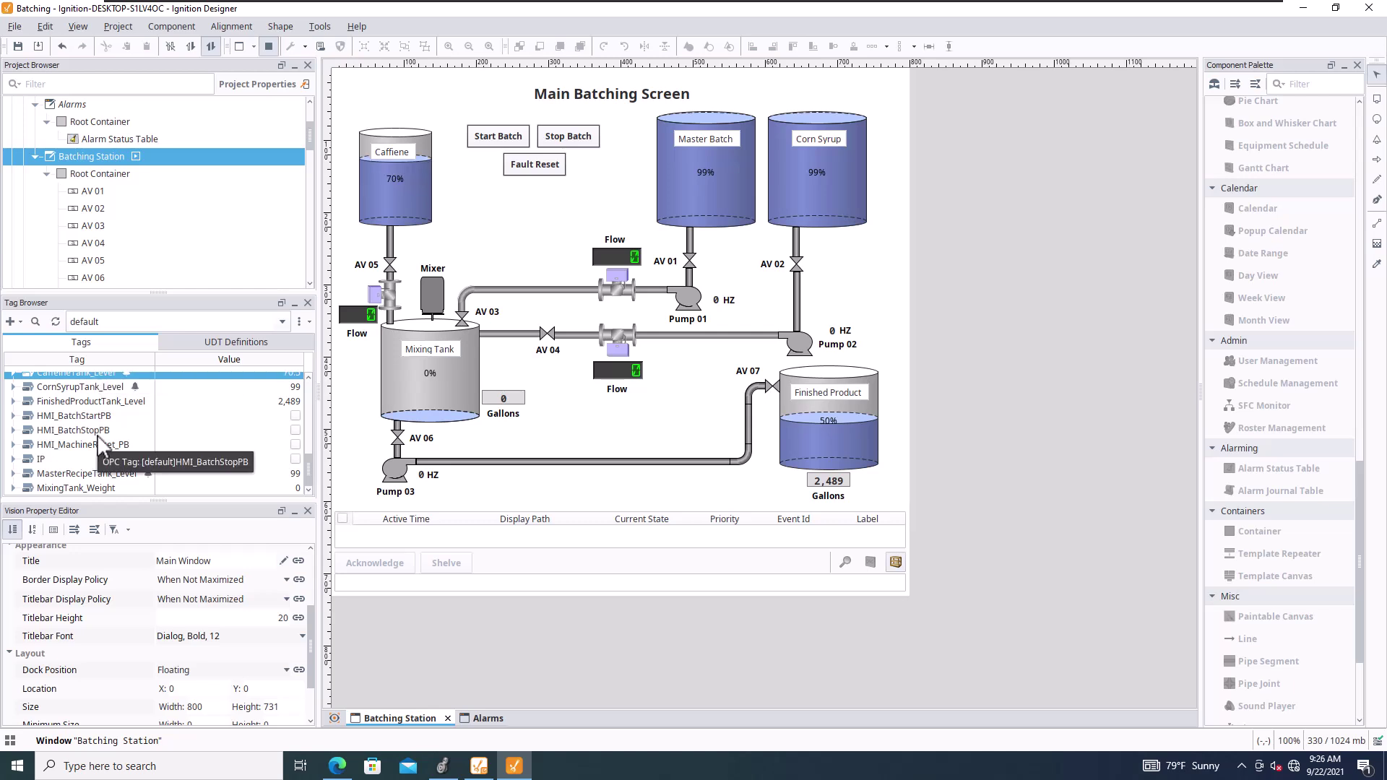
pyautogui.scroll(2, 100, 440)
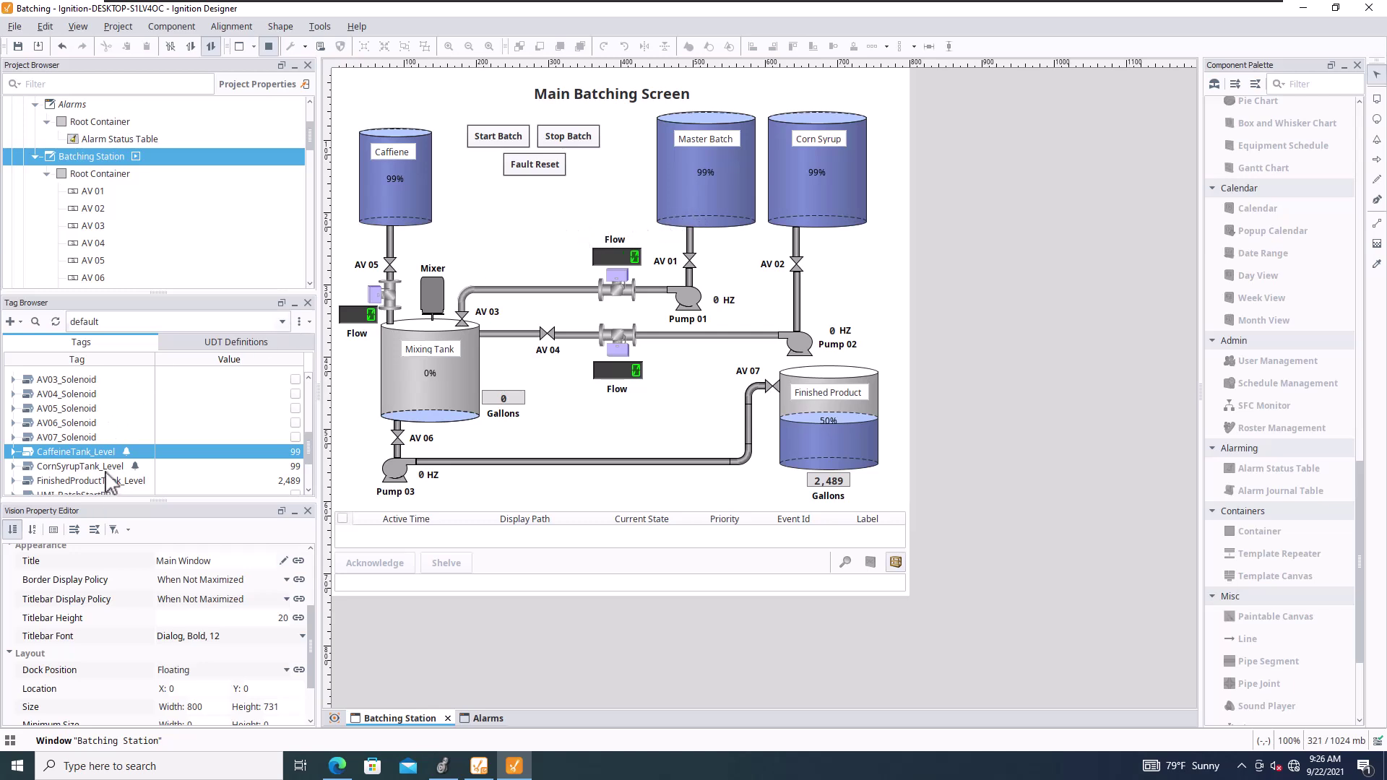
pyautogui.scroll(-1, 107, 482)
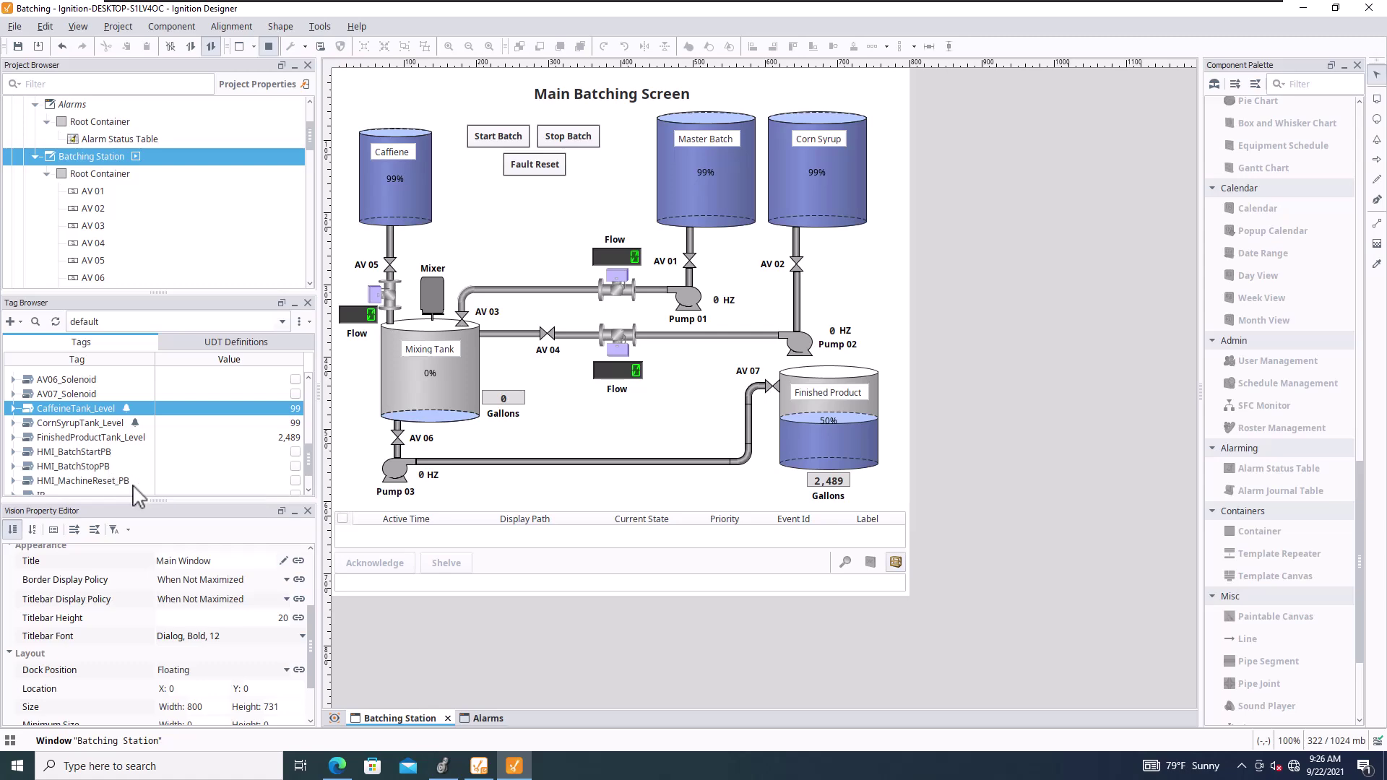
pyautogui.click(443, 766)
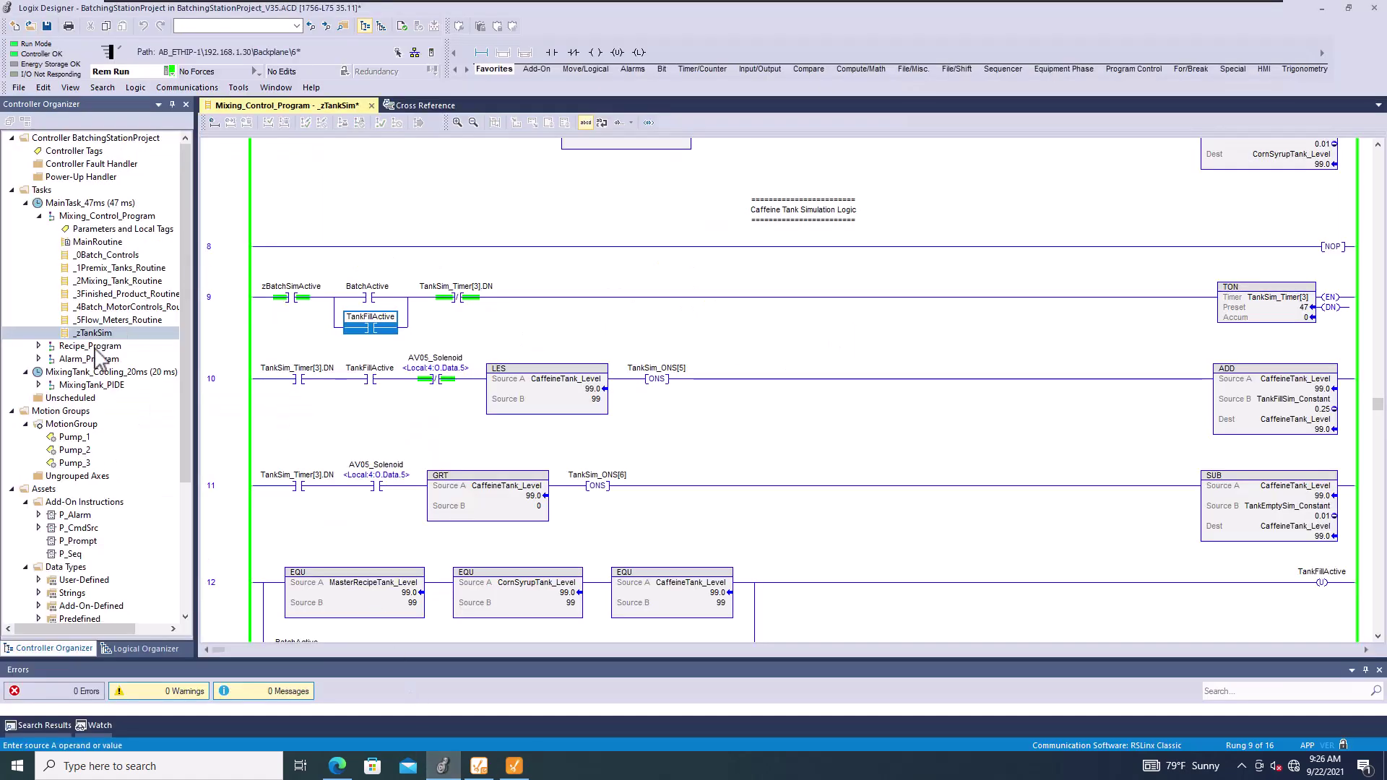
# - Open _0GeneralSystem_Alarms and inspect the EthernetModule_OK and PowerFlex525_OK coils
pyautogui.click(38, 358)
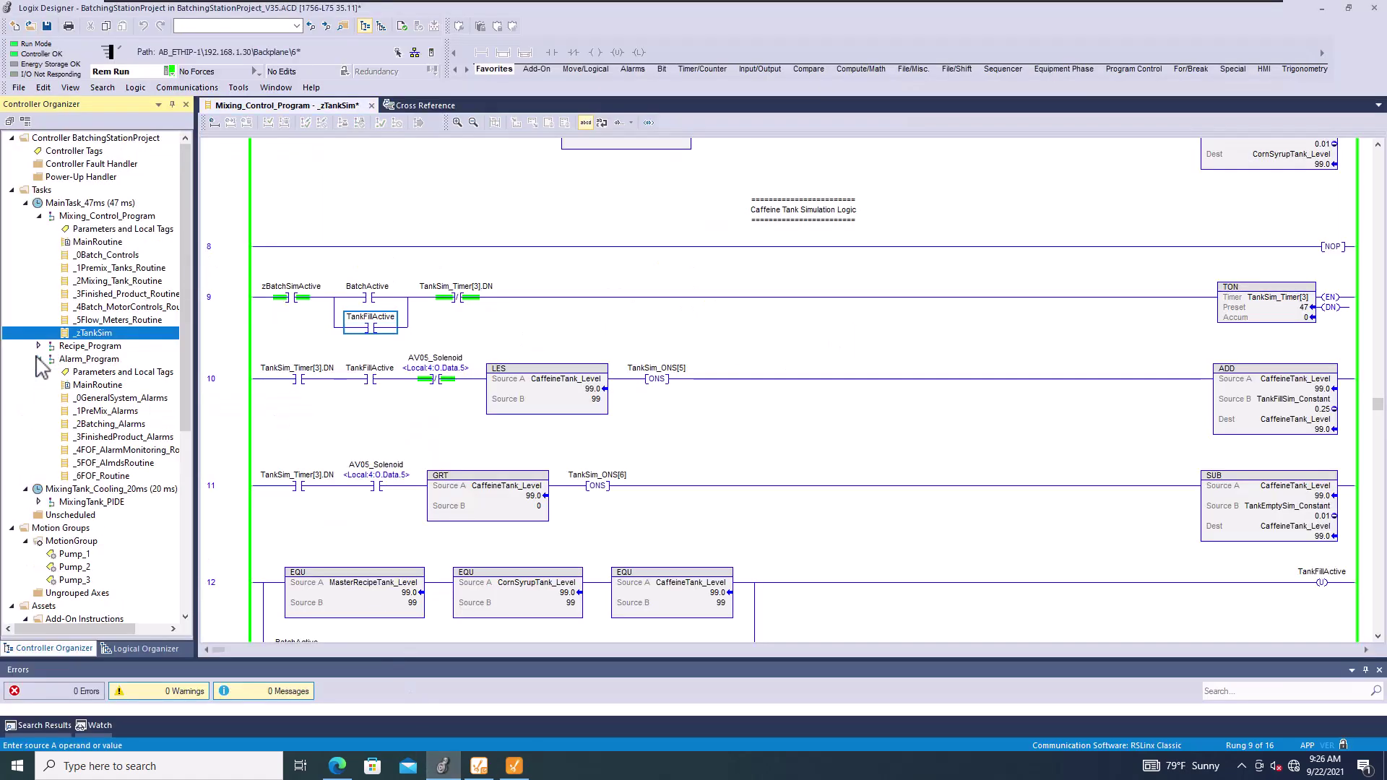
pyautogui.click(130, 401)
pyautogui.doubleClick(130, 404)
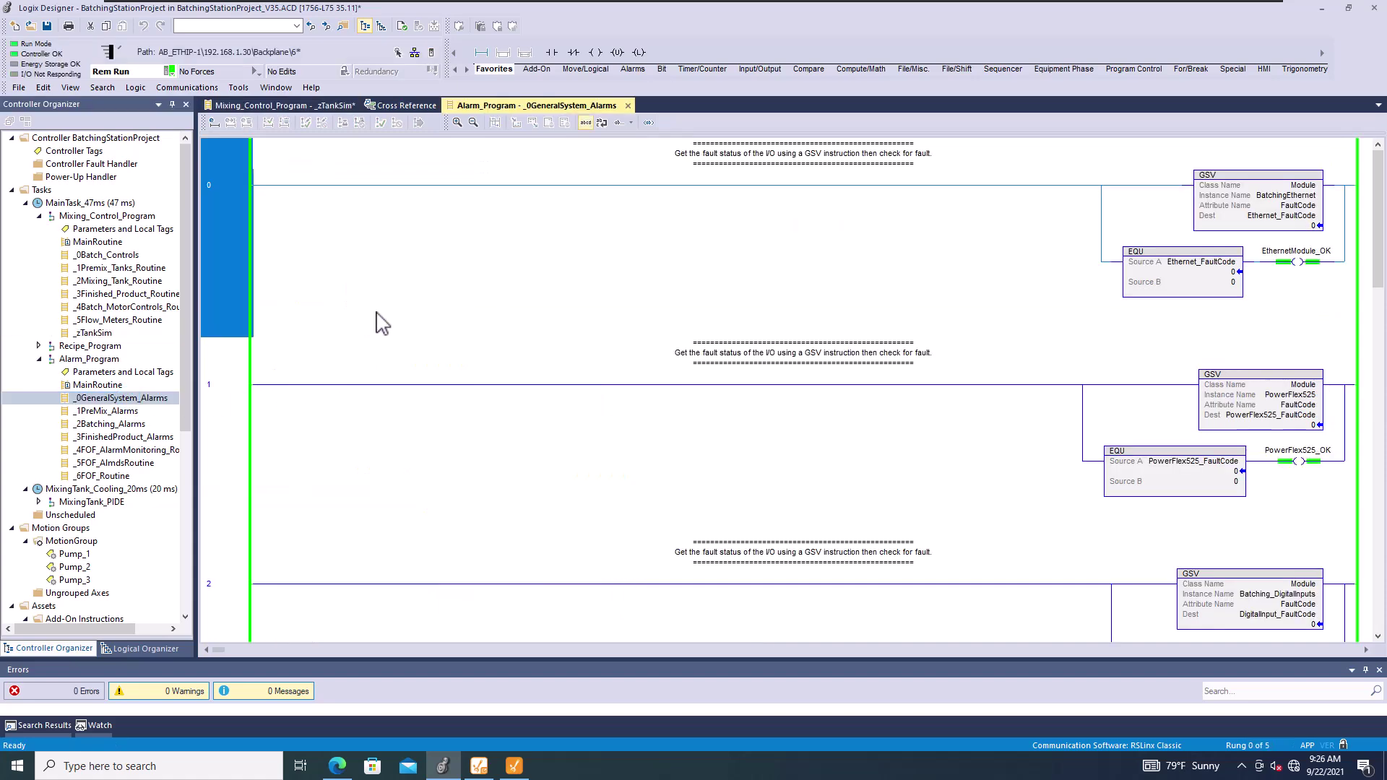
pyautogui.click(1290, 263)
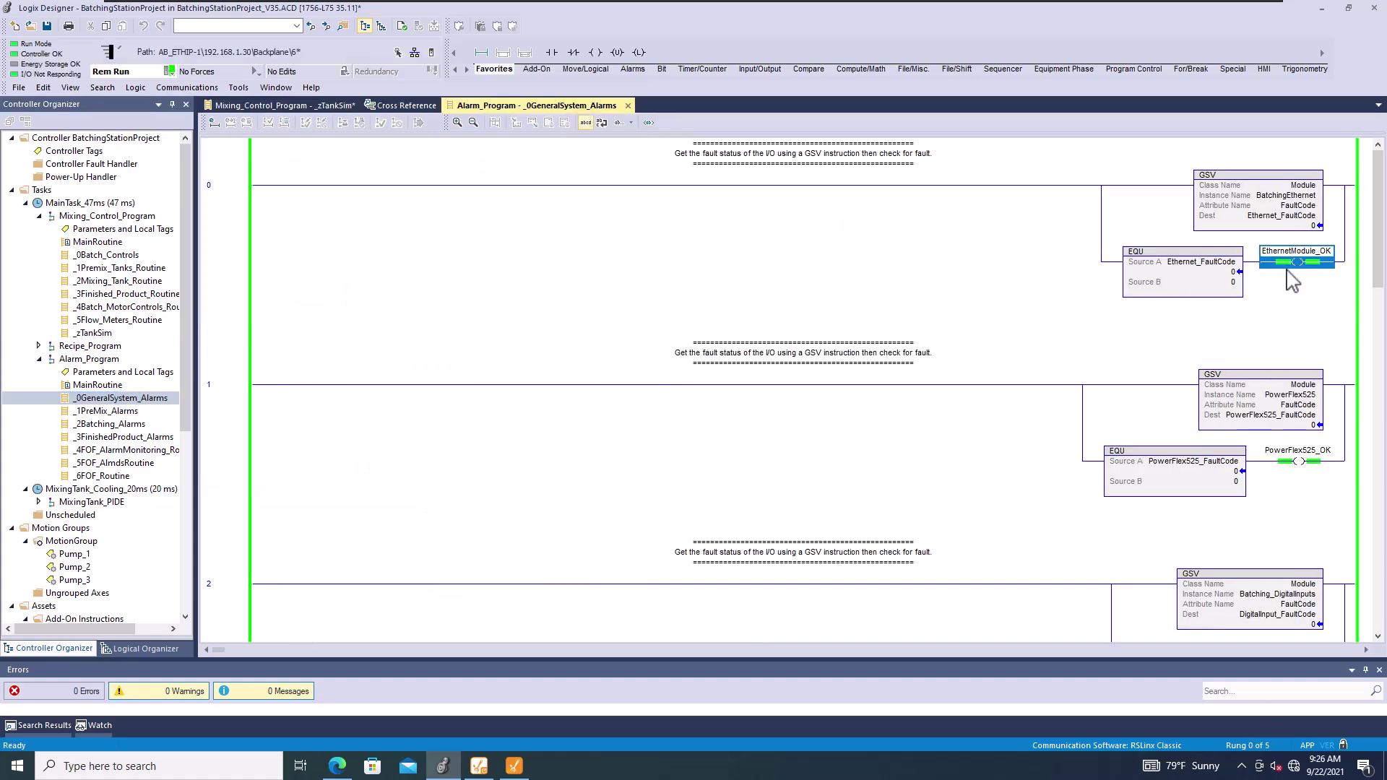
pyautogui.click(1297, 460)
pyautogui.scroll(-10, 1229, 473)
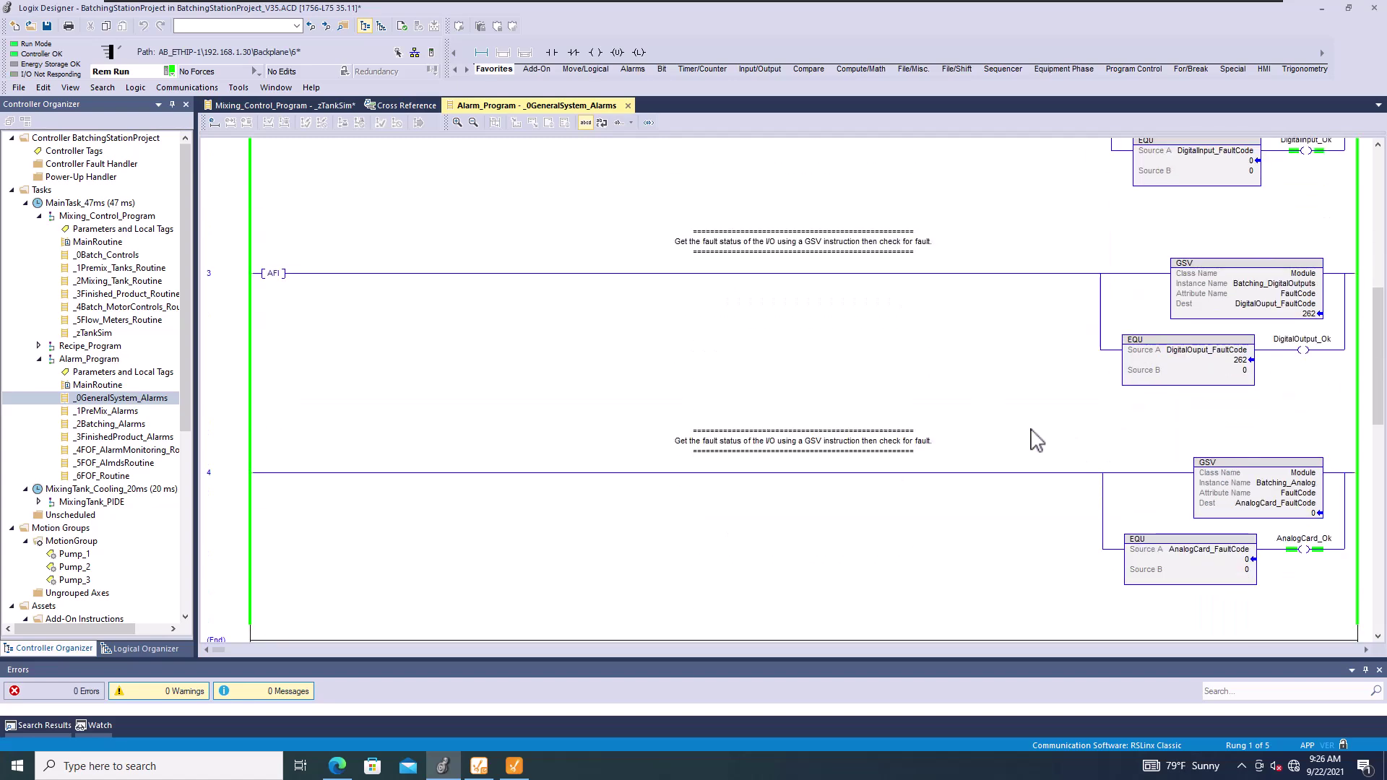
# - Open _5FOF_AlmdsRoutine, _6FOF_Routine, _3FinishedProduct_Alarms, then _1PreMix_Alarms
pyautogui.click(121, 464)
pyautogui.doubleClick(121, 465)
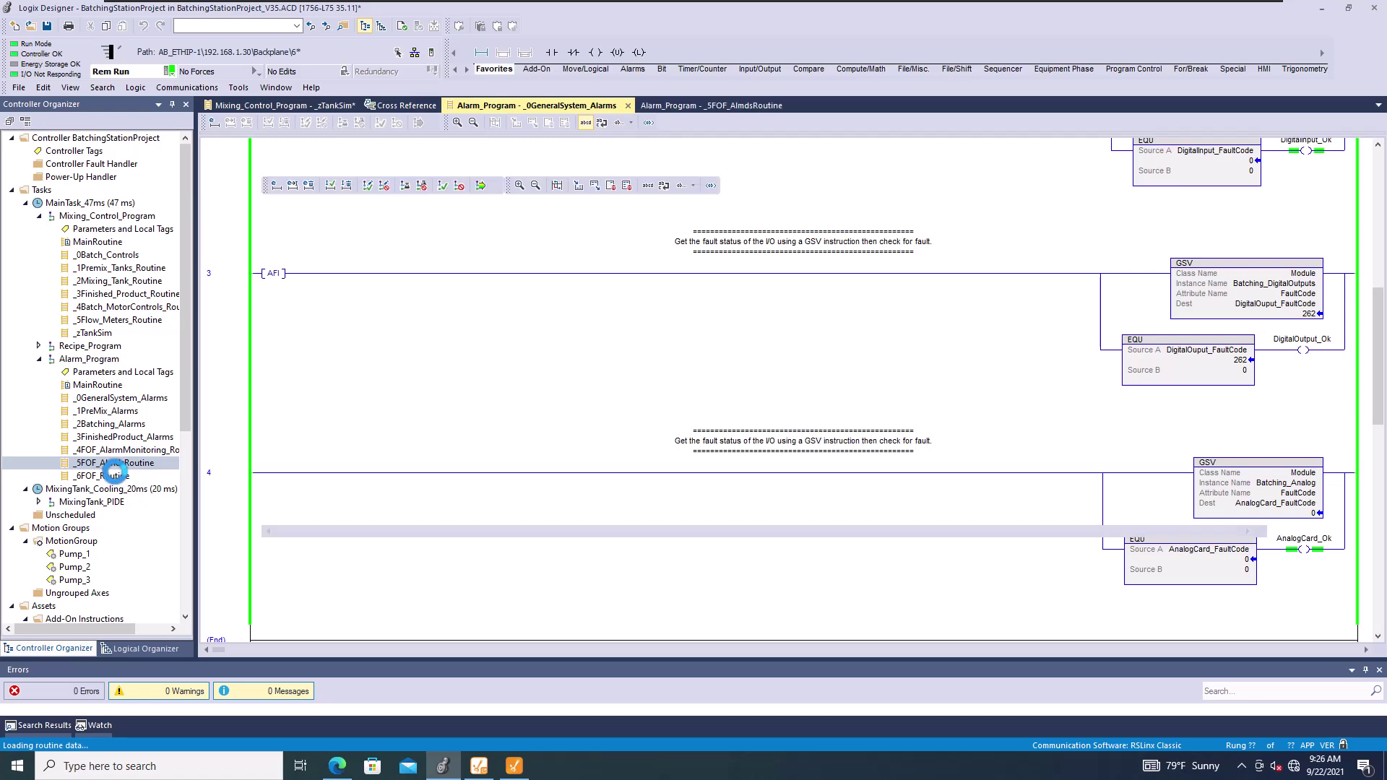
pyautogui.doubleClick(101, 476)
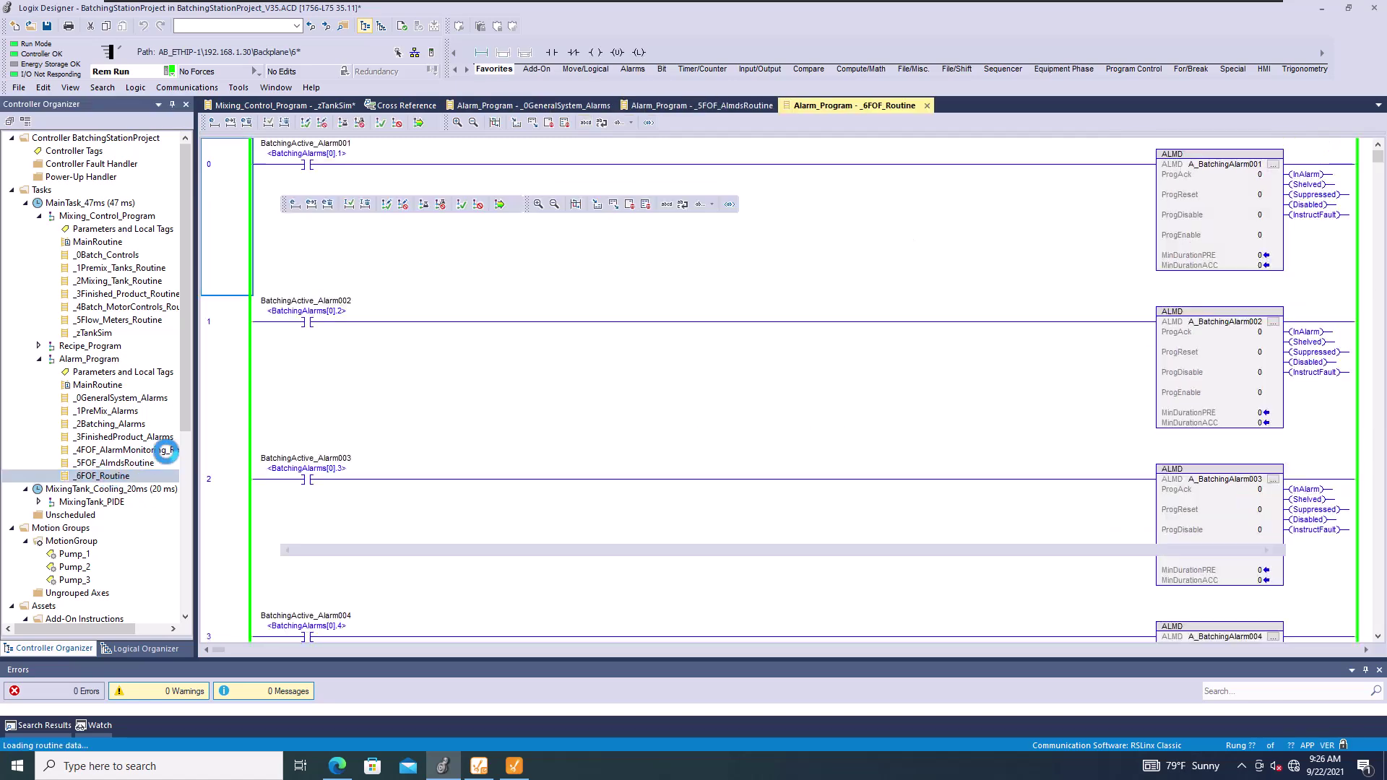
pyautogui.doubleClick(119, 437)
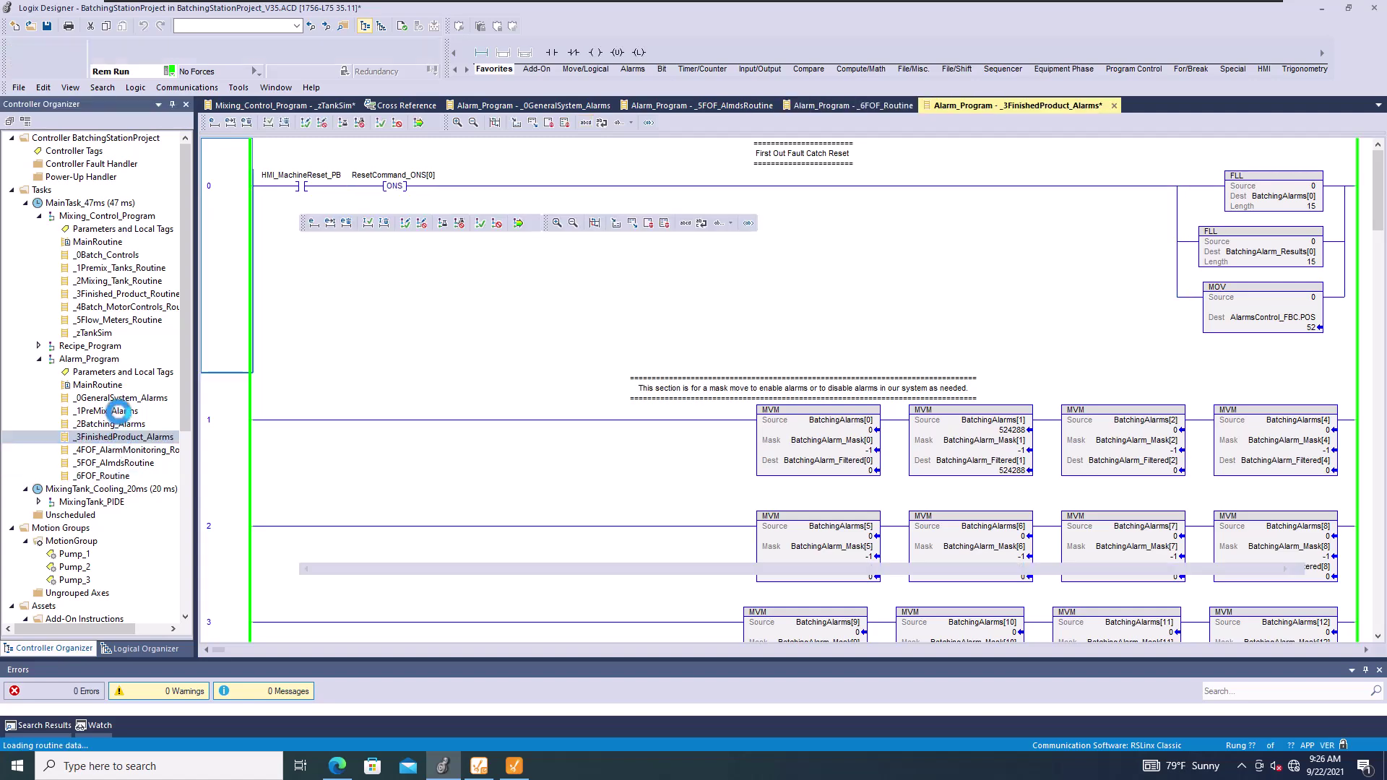
pyautogui.doubleClick(119, 411)
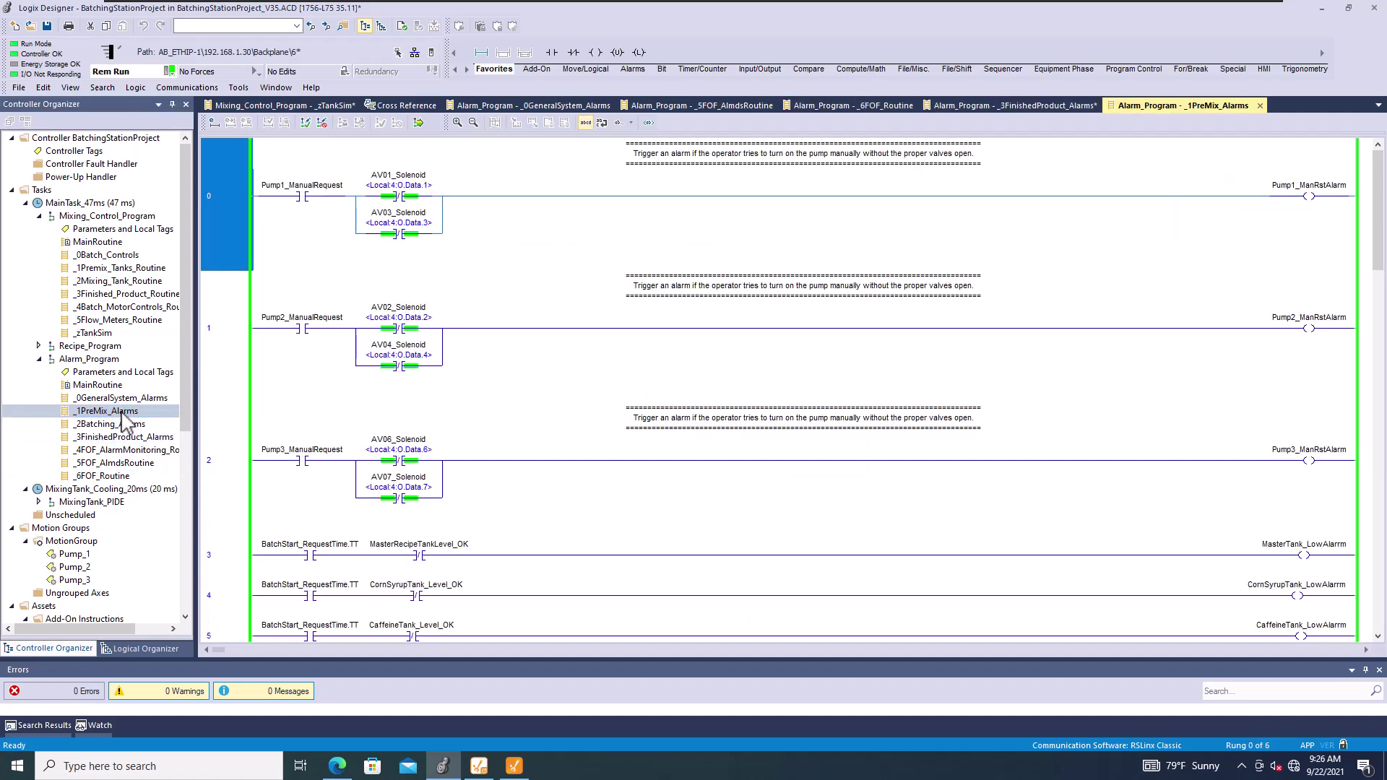
# - Inspect the pump manual-reset alarm coils and rung 3 batch-start contacts in _1PreMix_Alarms
pyautogui.click(302, 196)
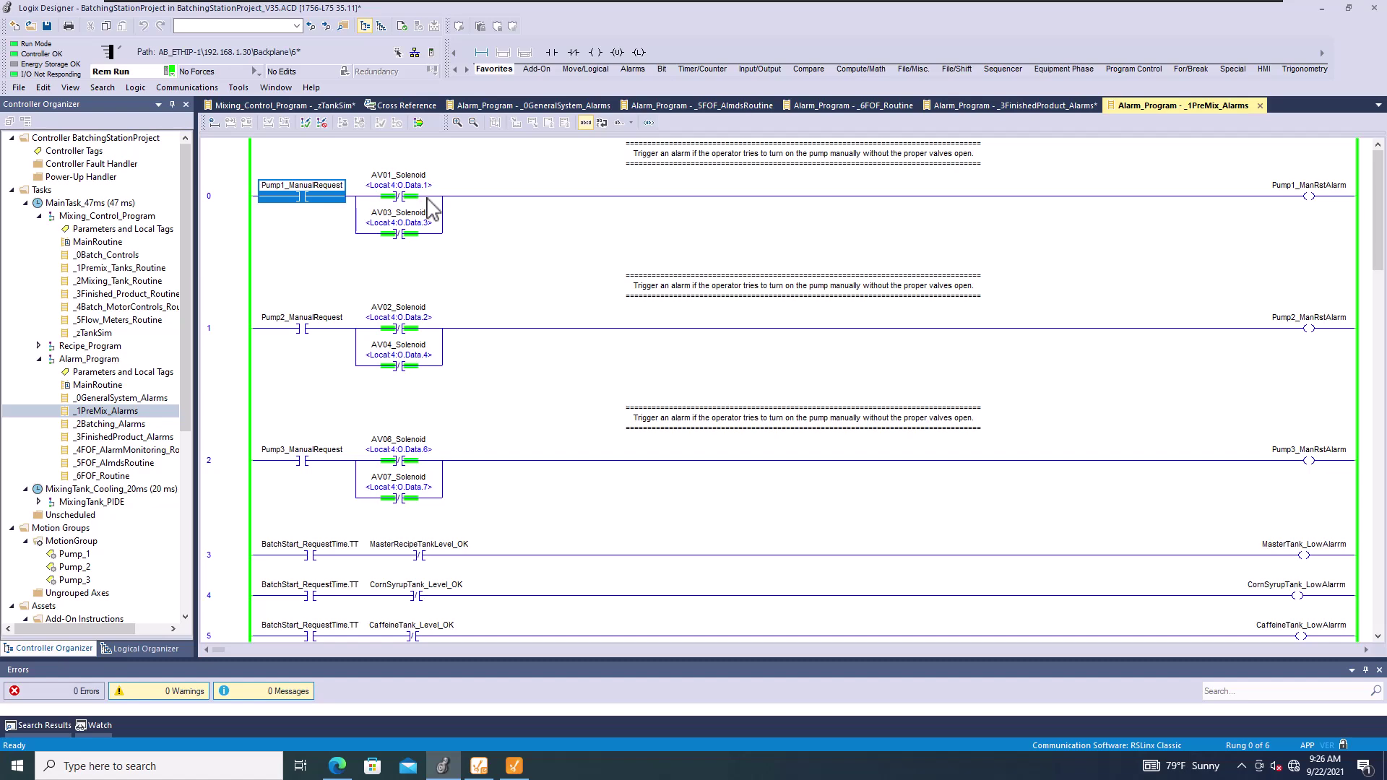
pyautogui.click(1274, 190)
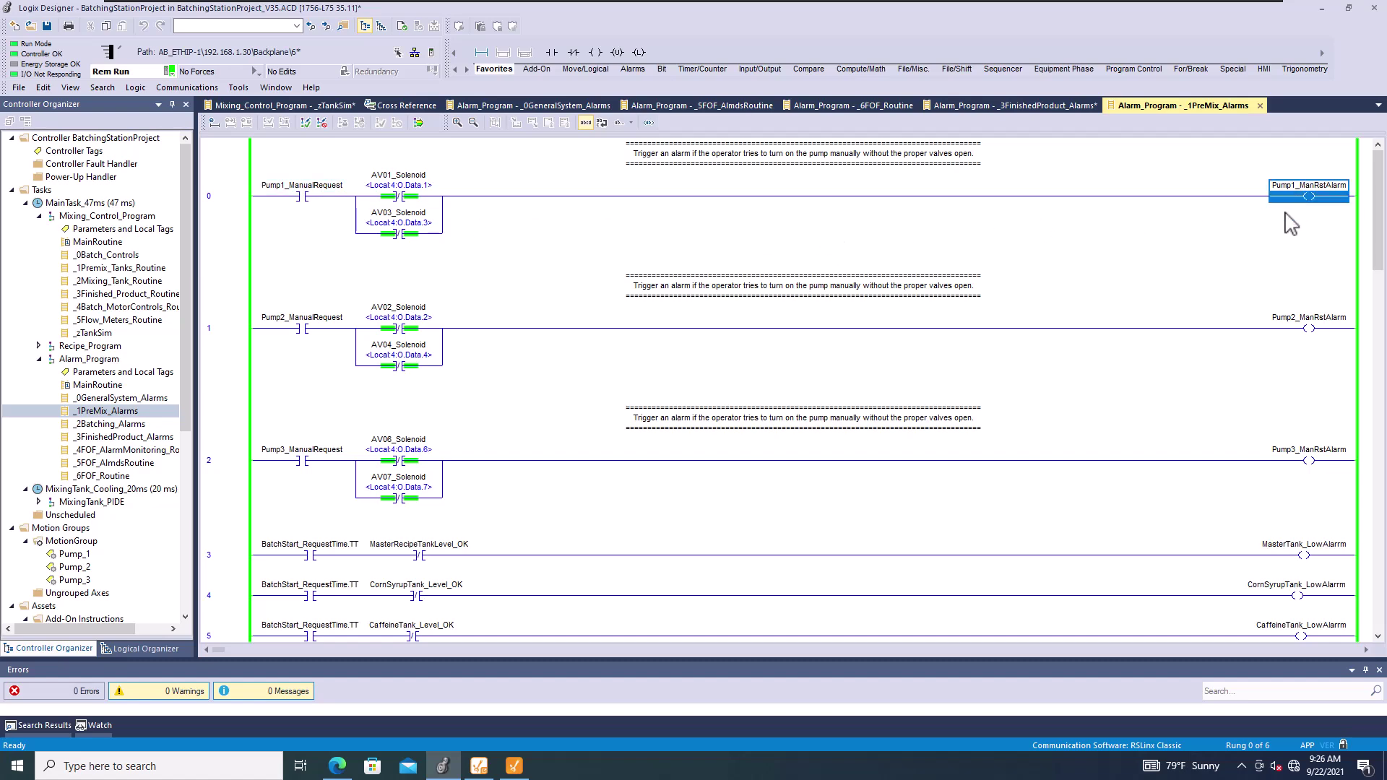
pyautogui.click(1291, 322)
pyautogui.scroll(-3, 1261, 378)
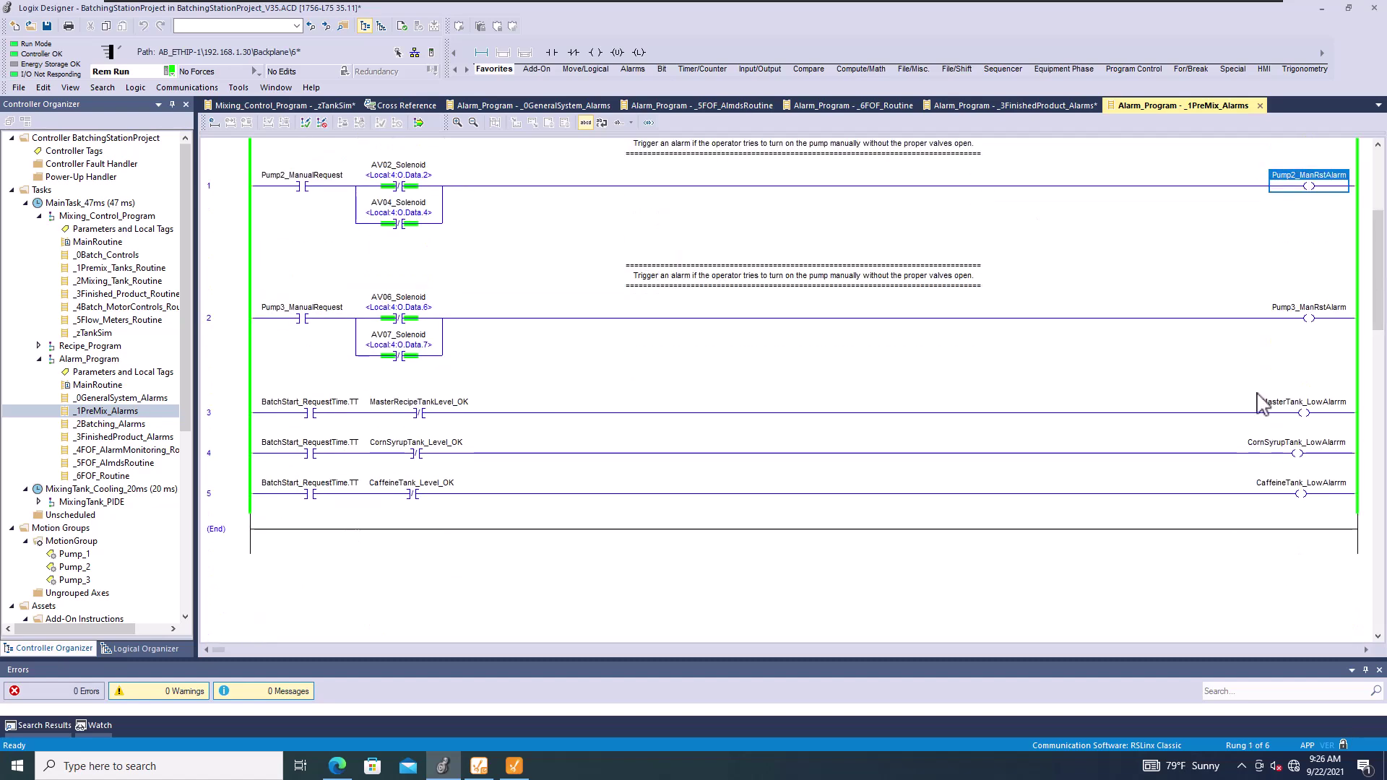
pyautogui.click(334, 418)
pyautogui.click(415, 416)
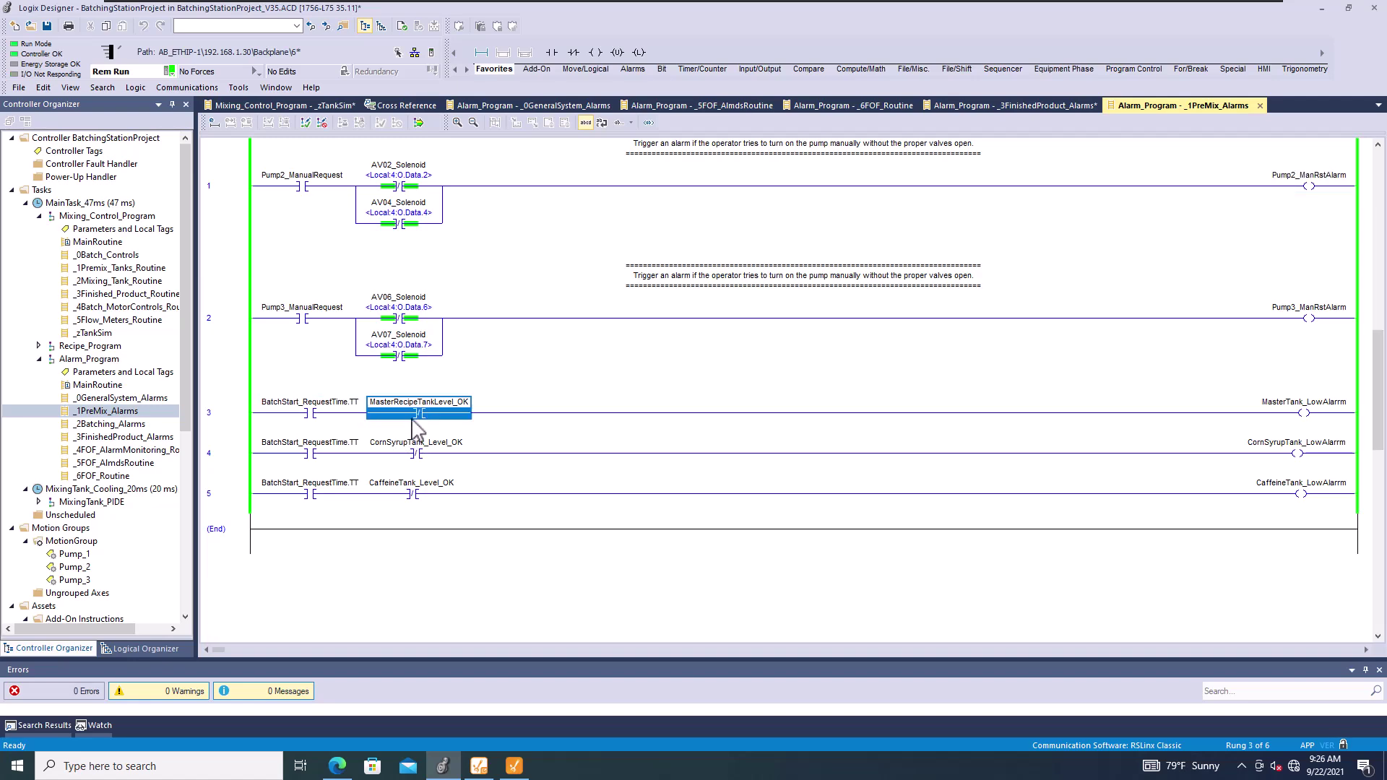
pyautogui.scroll(3, 448, 385)
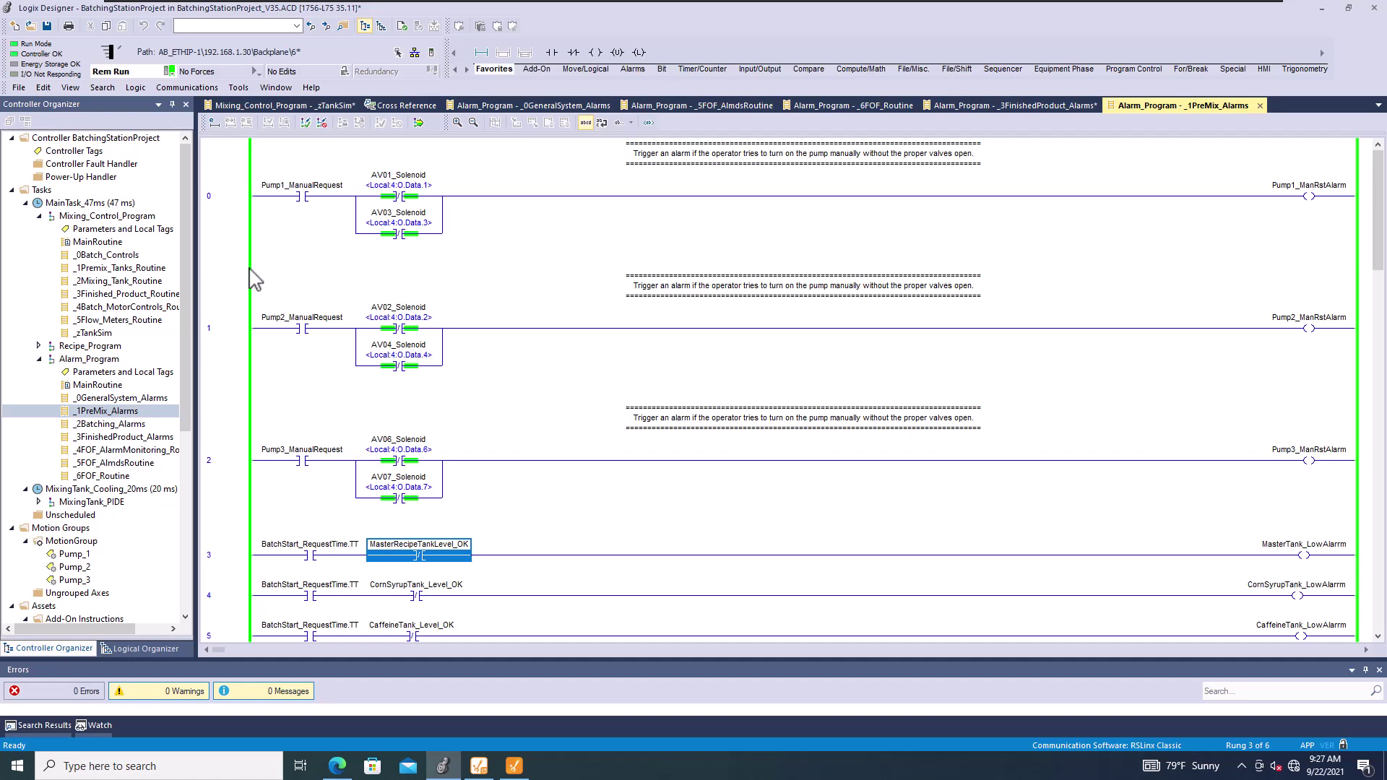
# - Reopen _0GeneralSystem_Alarms, then open the _2Batching_Alarms routine
pyautogui.click(108, 399)
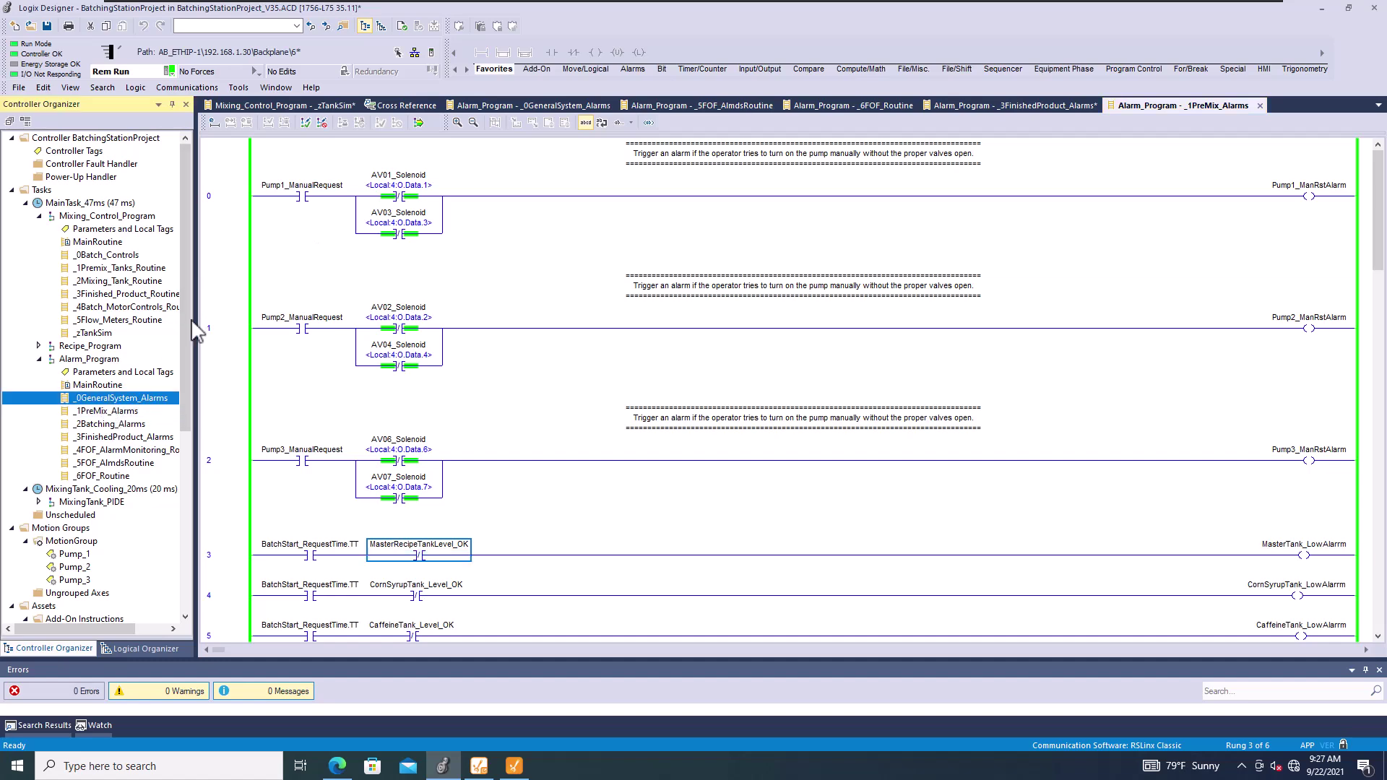
pyautogui.doubleClick(131, 402)
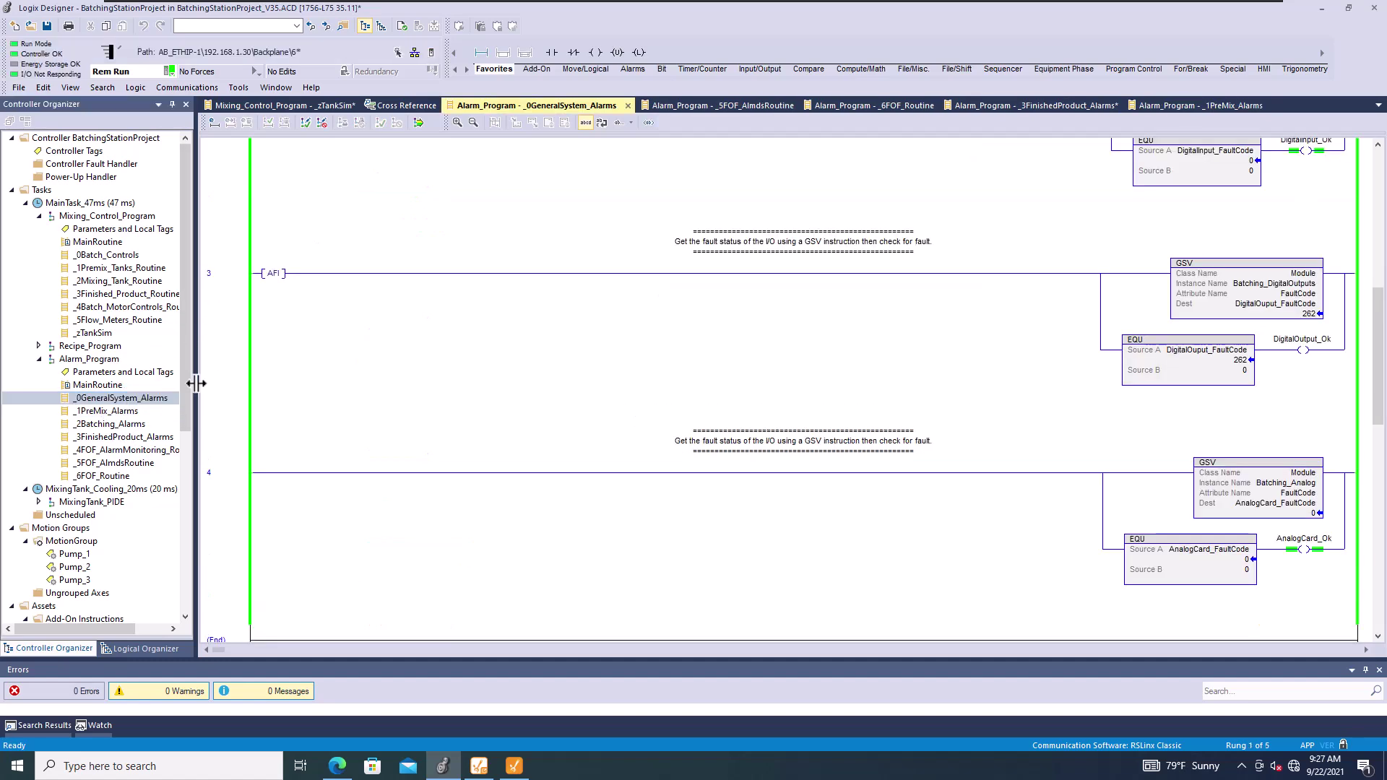
pyautogui.doubleClick(127, 426)
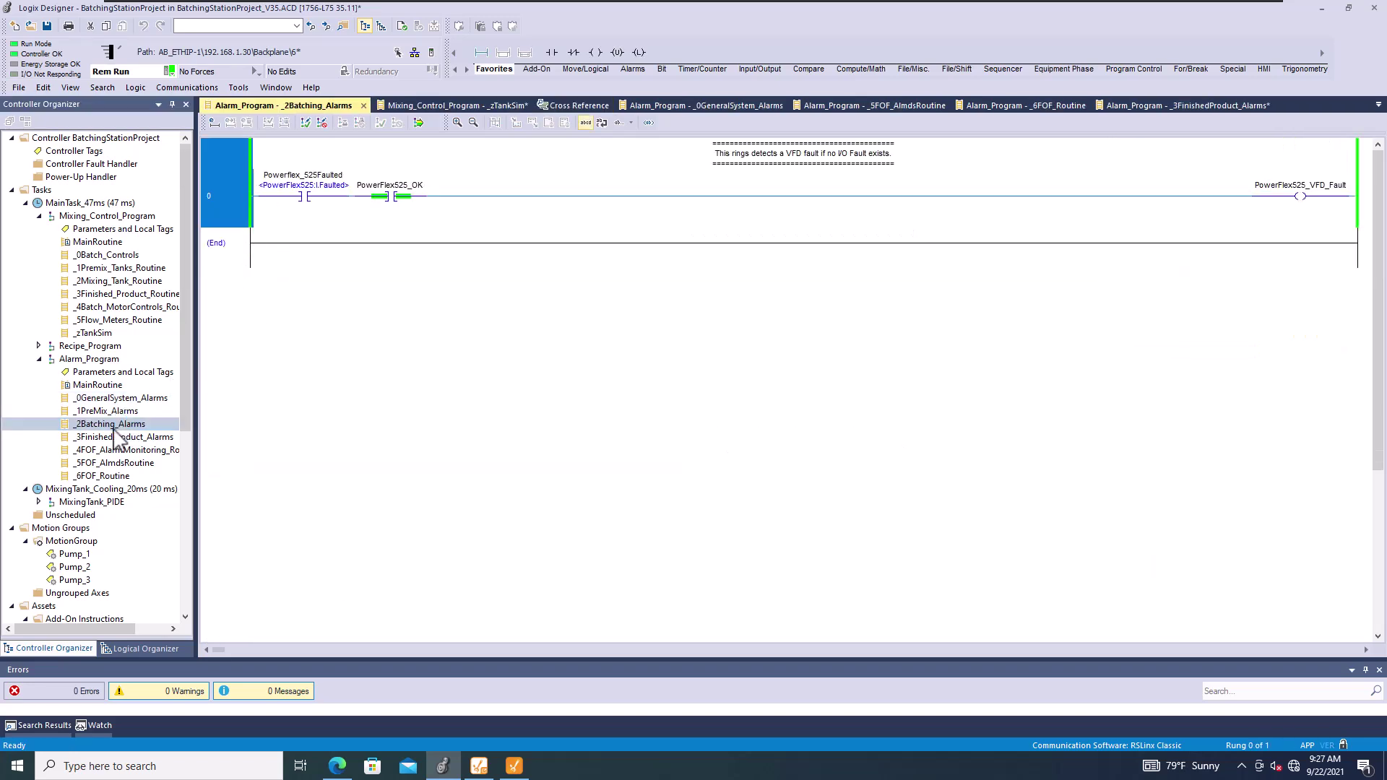
# - Delete the empty faulted rung 0 from _3FinishedProduct_Alarms
pyautogui.doubleClick(117, 437)
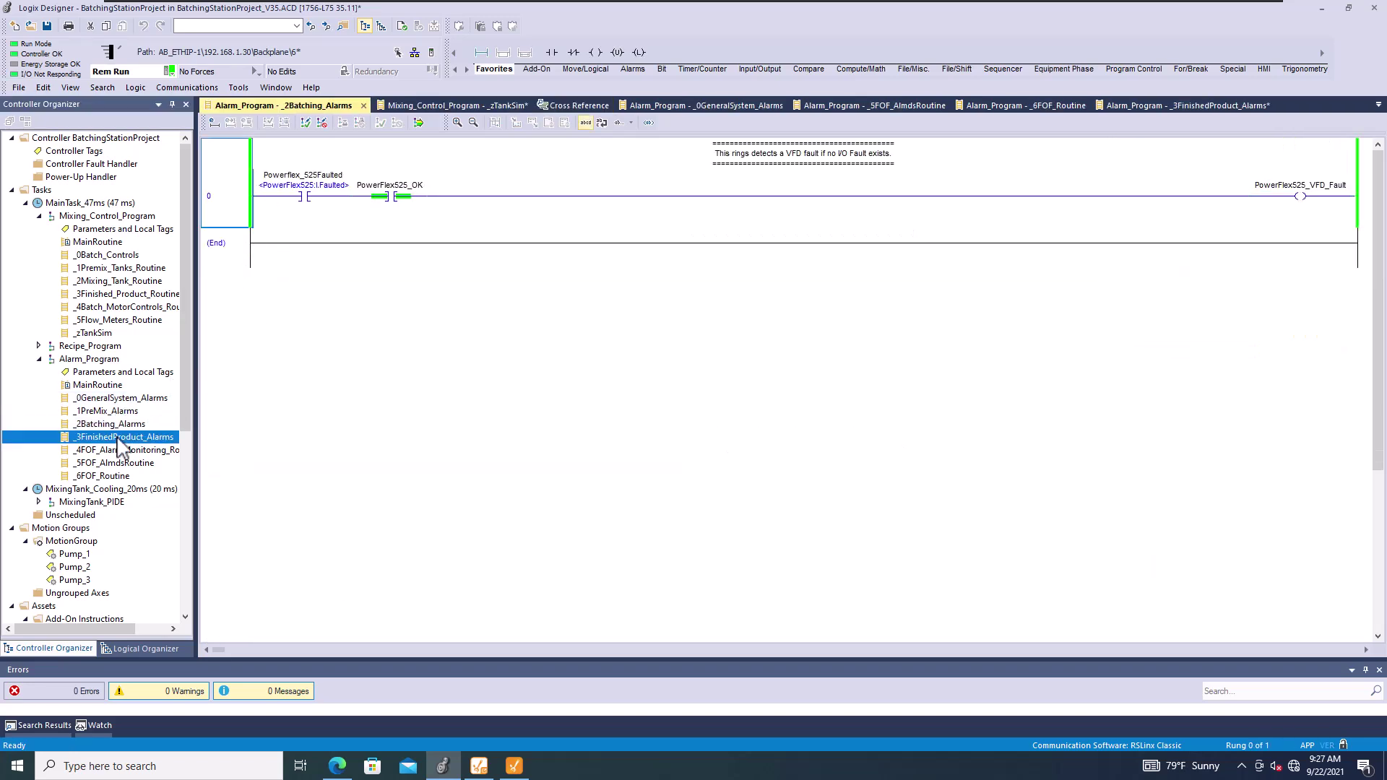
pyautogui.rightClick(245, 173)
pyautogui.click(292, 236)
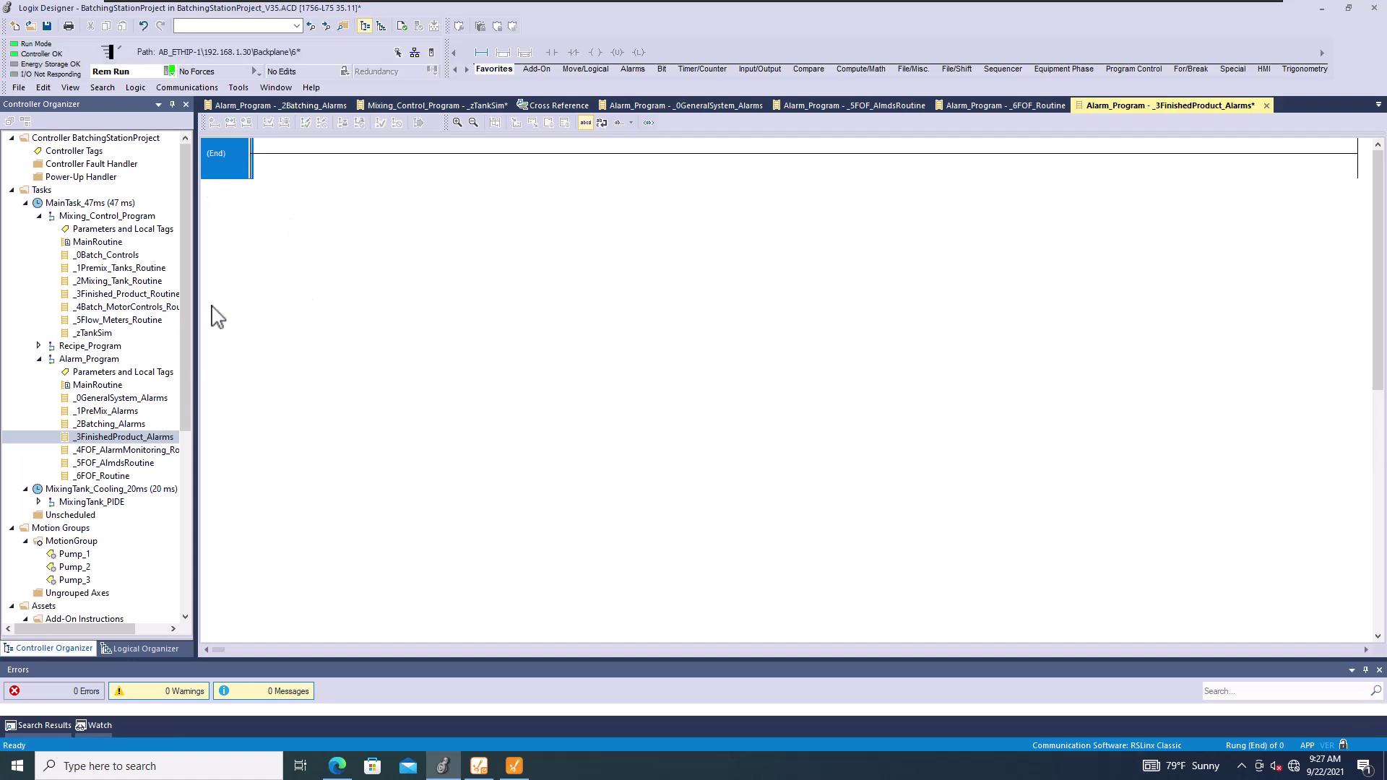
# - Review the Powerflex_525Faulted contact and PowerFlex525_VFD_Fault coil in _2Batching_Alarms
pyautogui.doubleClick(134, 425)
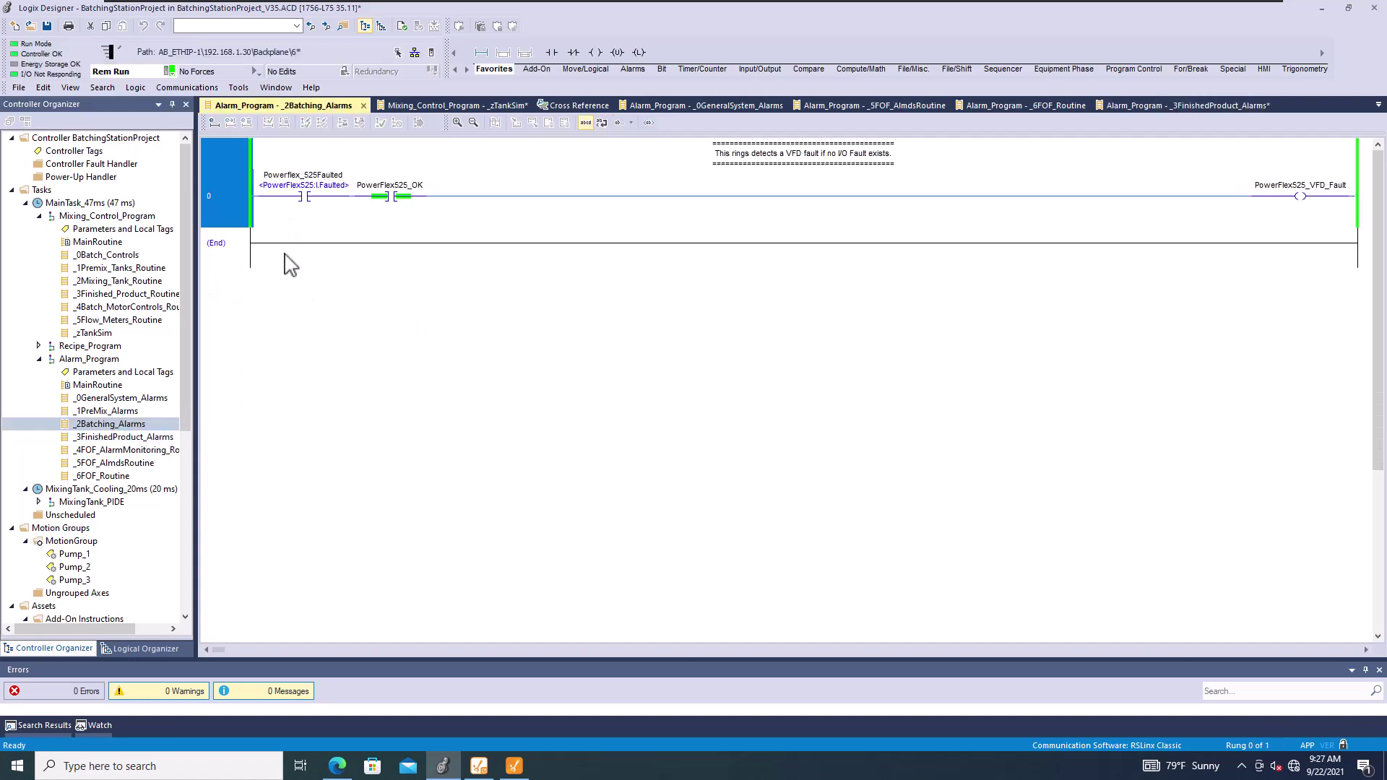
pyautogui.click(334, 195)
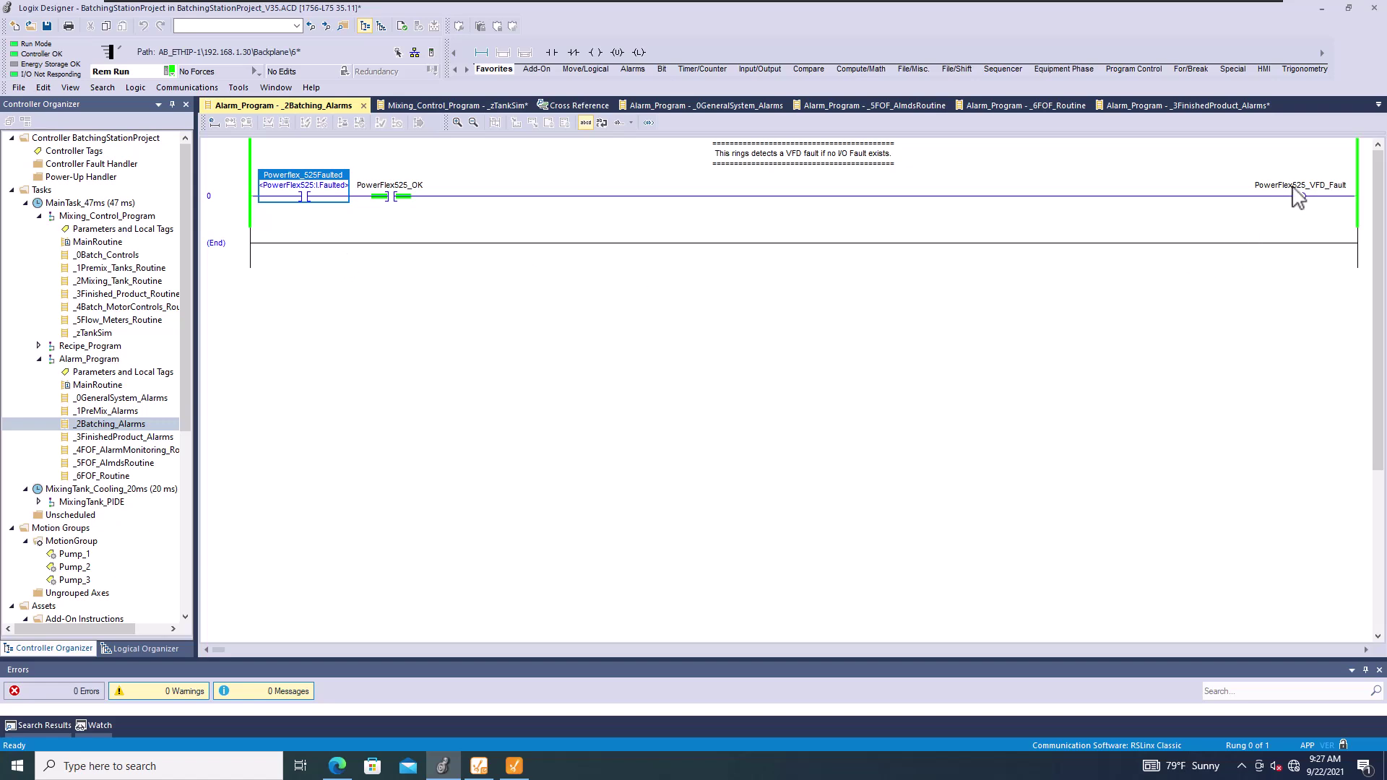
pyautogui.click(1299, 195)
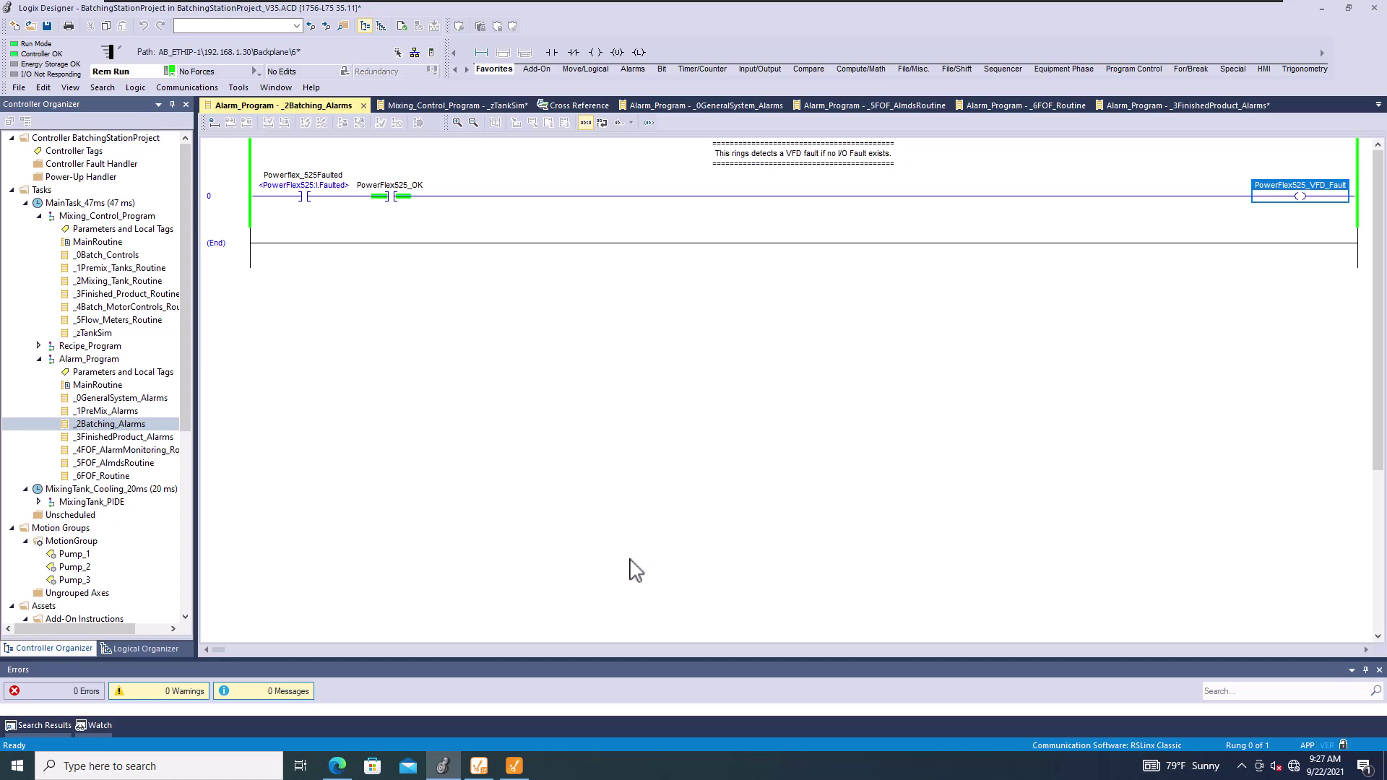
pyautogui.click(515, 765)
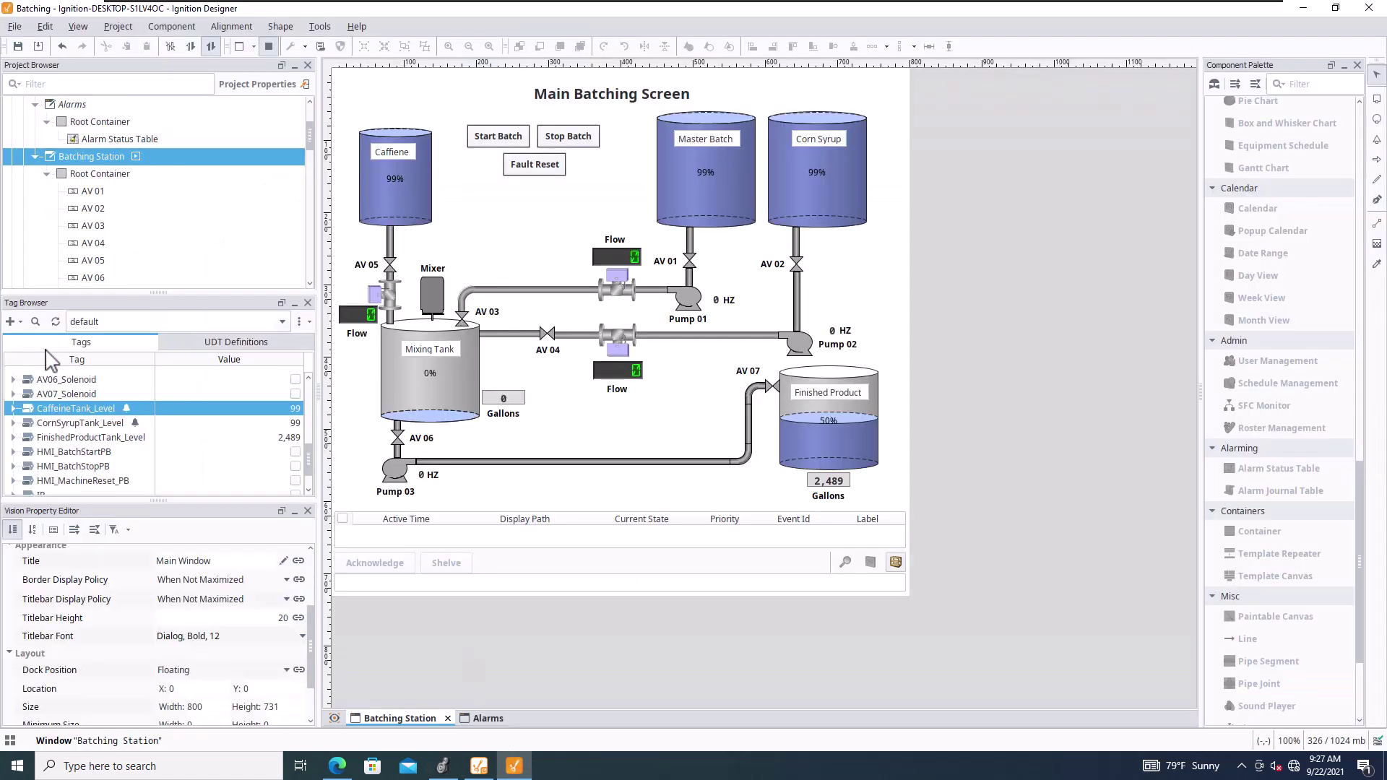
# - Browse Connected Devices down to the Batching Project's Controller:Global tags
pyautogui.click(11, 322)
pyautogui.click(26, 344)
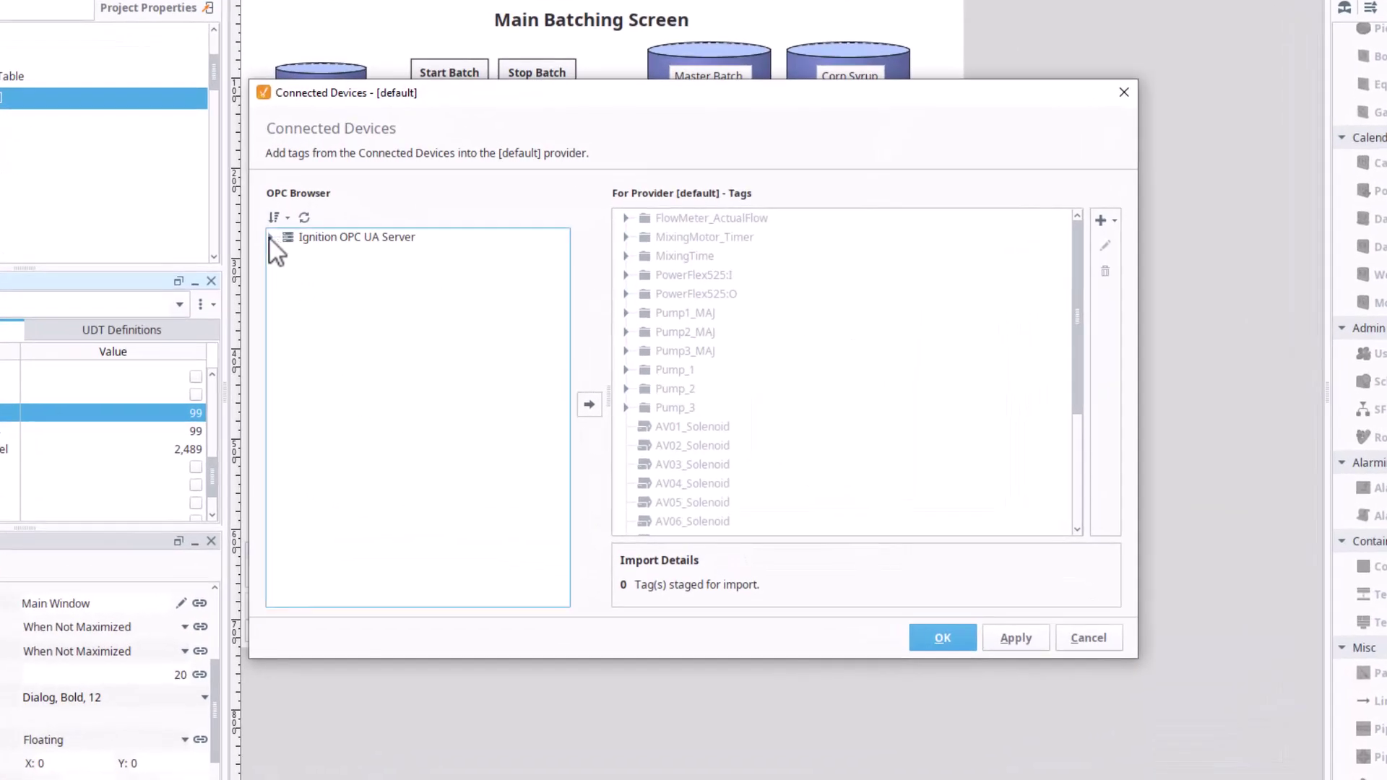
pyautogui.click(270, 237)
pyautogui.click(285, 253)
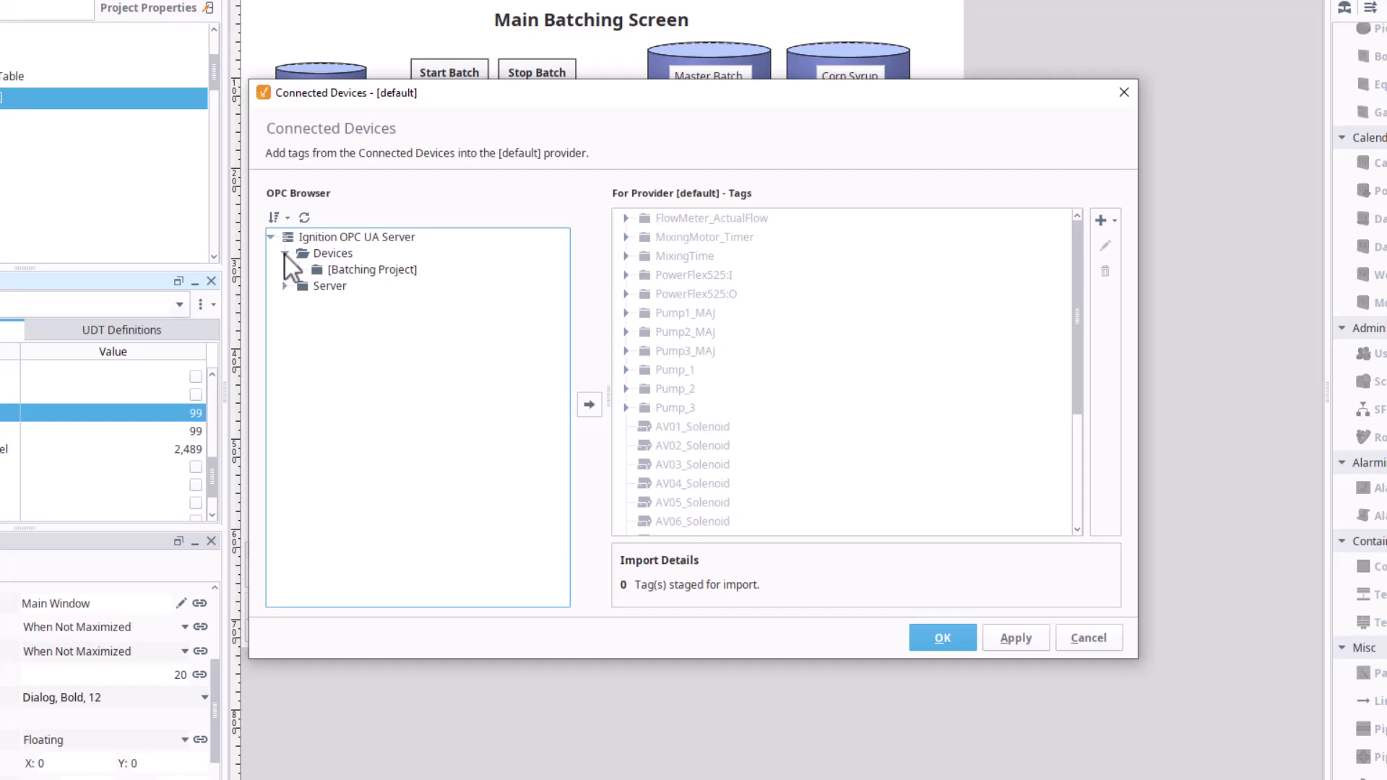
pyautogui.click(298, 270)
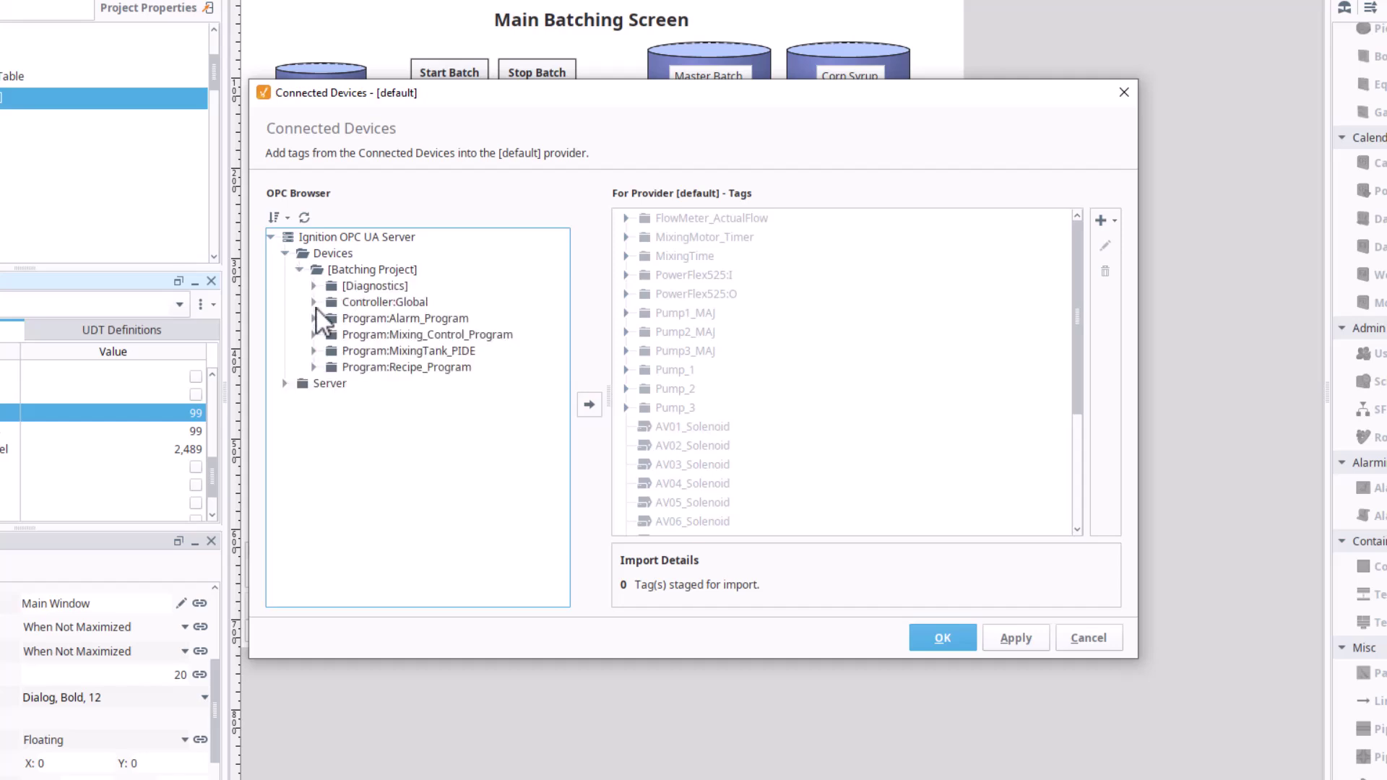
pyautogui.click(315, 302)
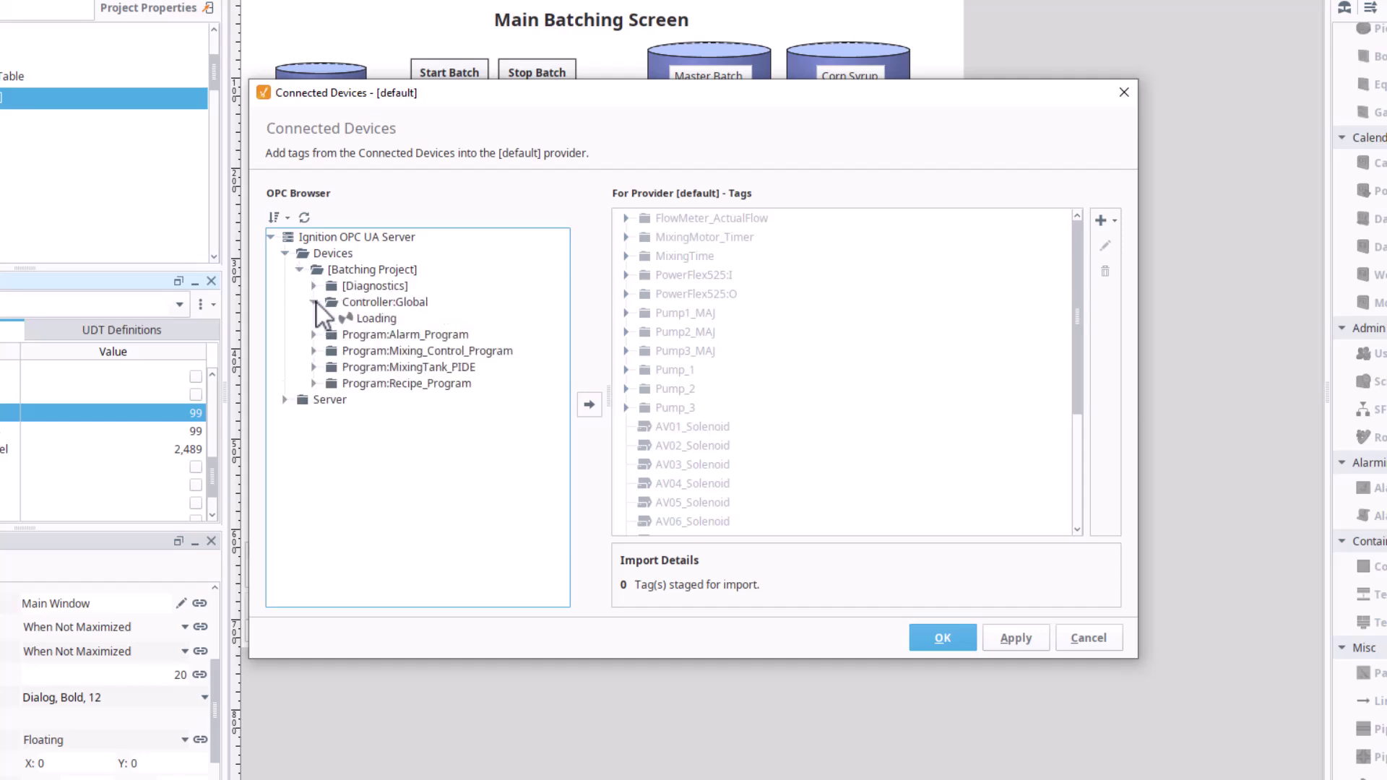
pyautogui.scroll(-6, 390, 398)
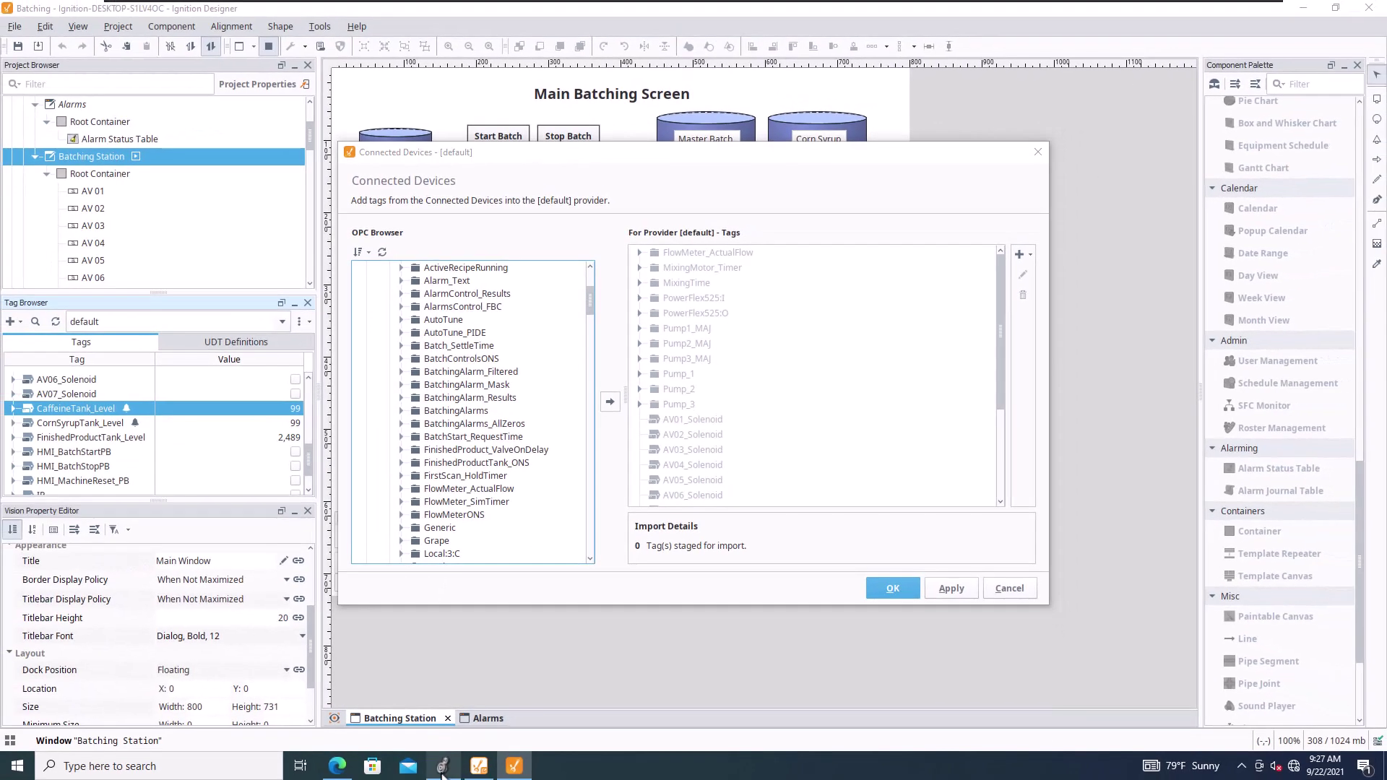
# - Cross-check the tag name in Logix and scroll the global tags list to it
pyautogui.click(463, 765)
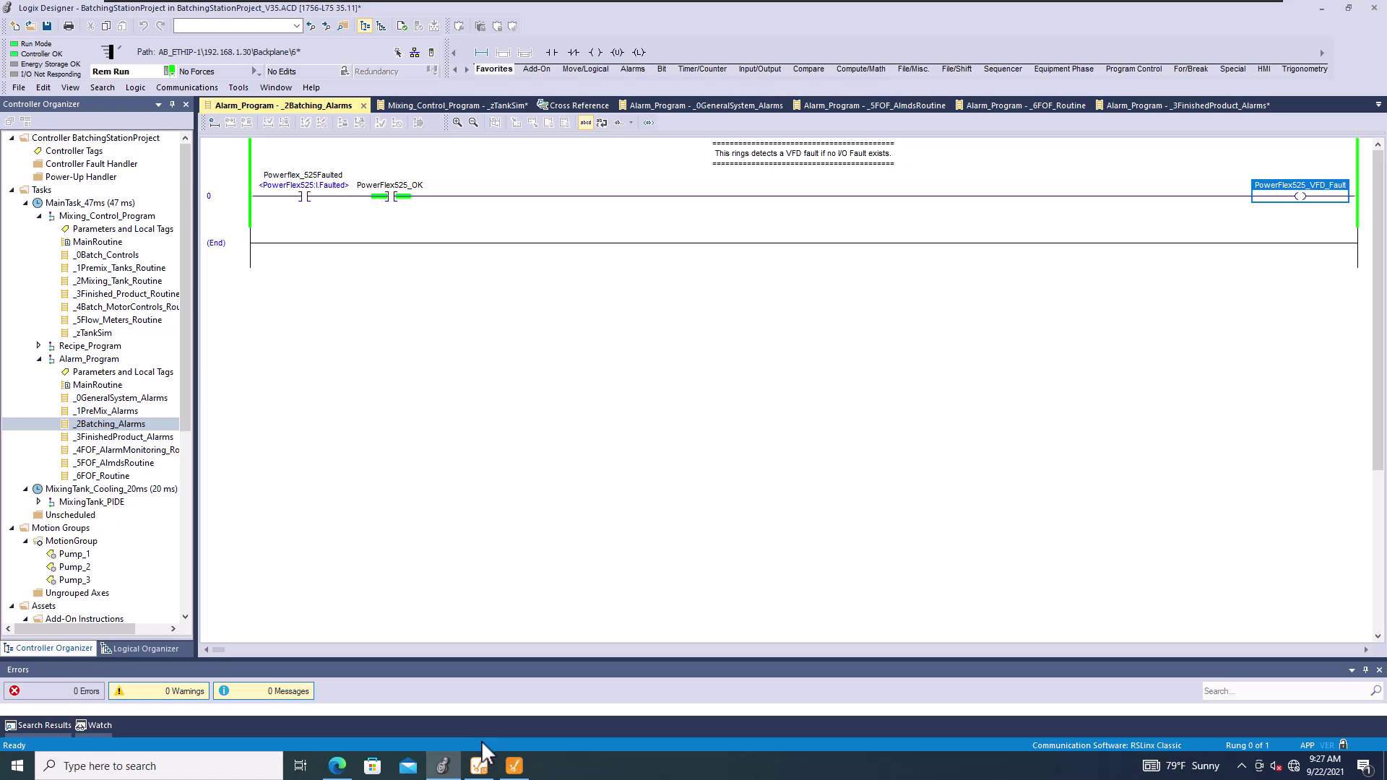
pyautogui.click(513, 764)
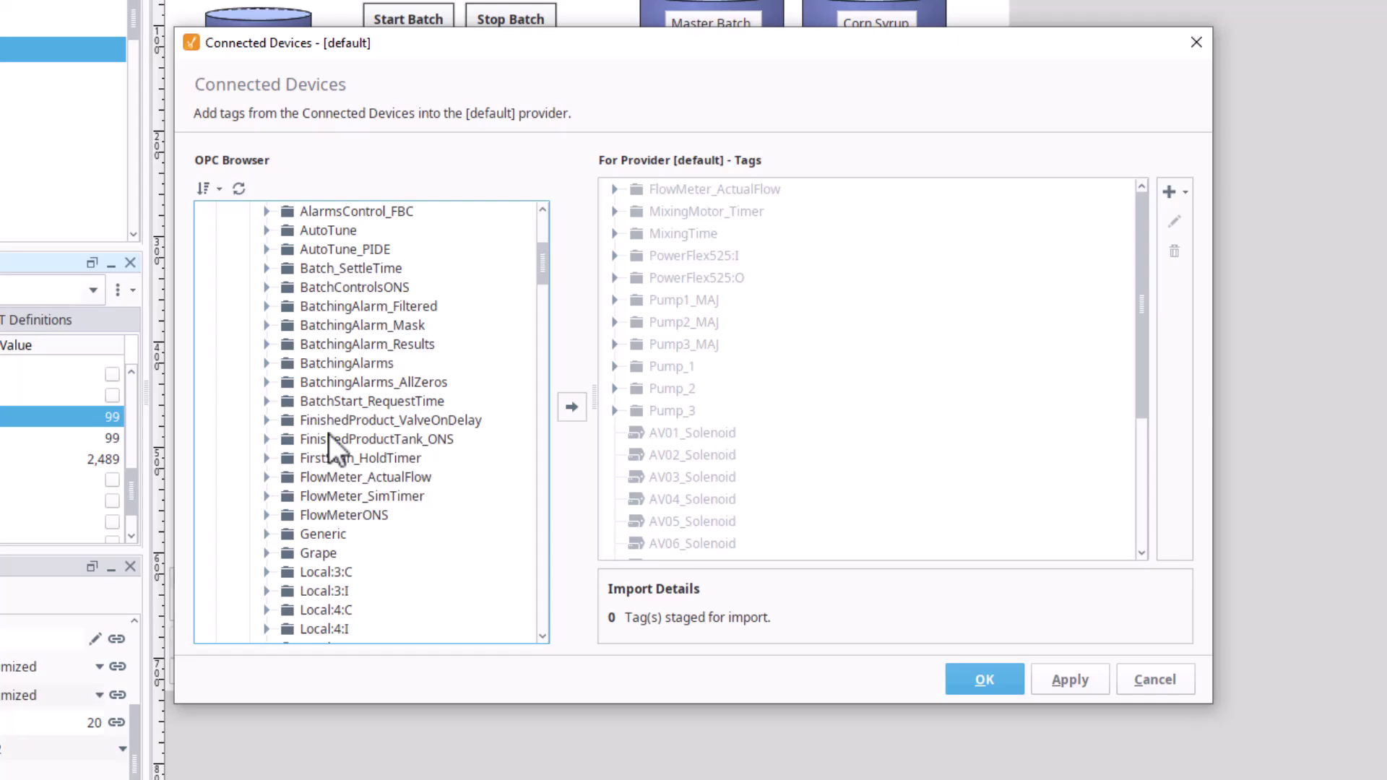
pyautogui.scroll(-15, 328, 436)
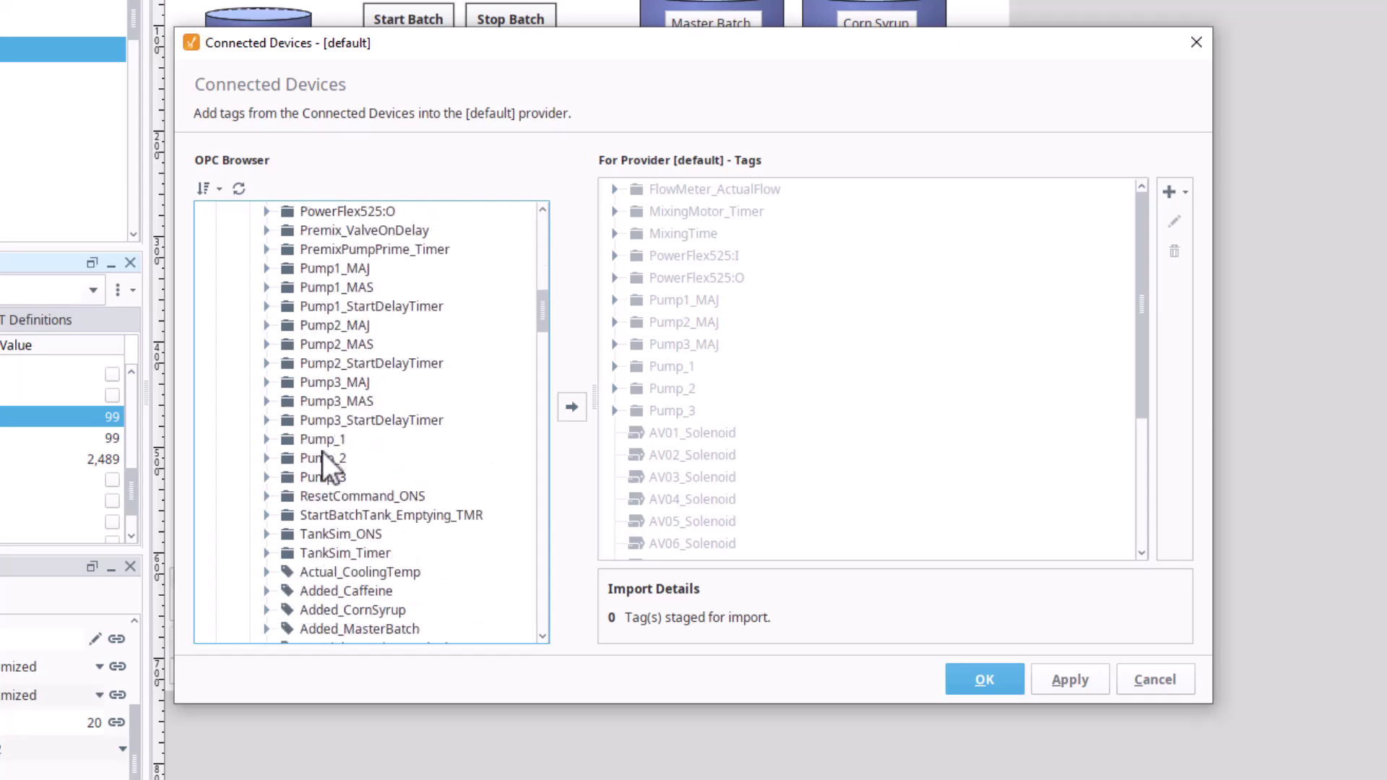
pyautogui.scroll(-20, 323, 453)
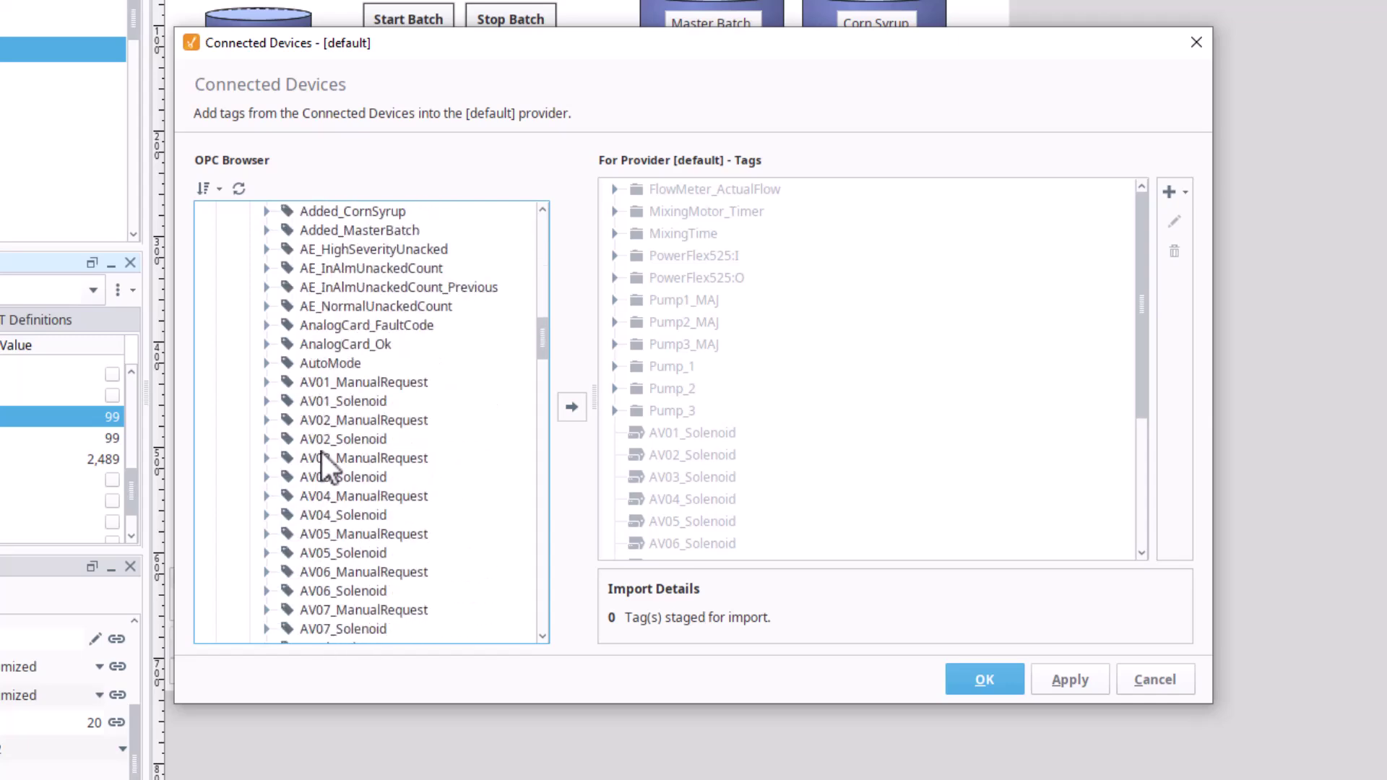
pyautogui.scroll(-20, 324, 461)
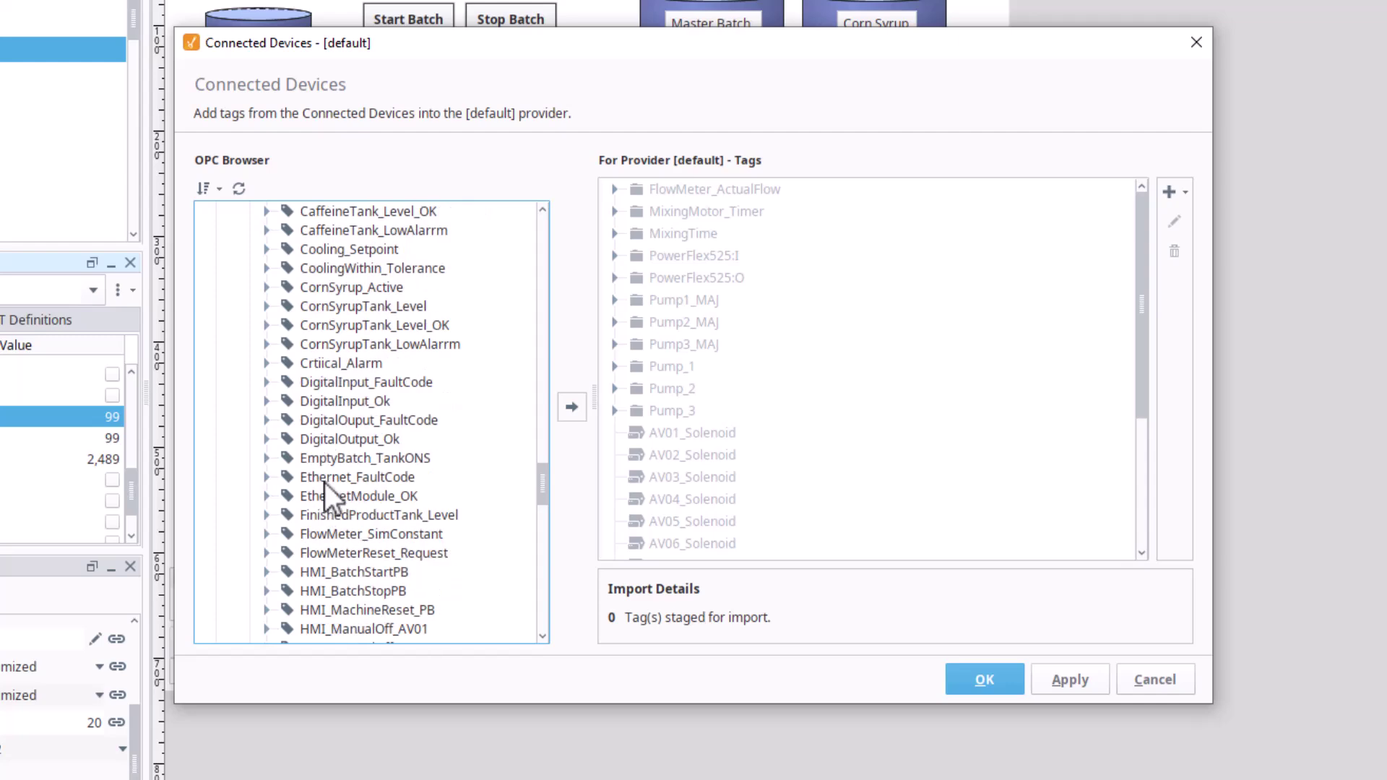
pyautogui.scroll(-10, 318, 502)
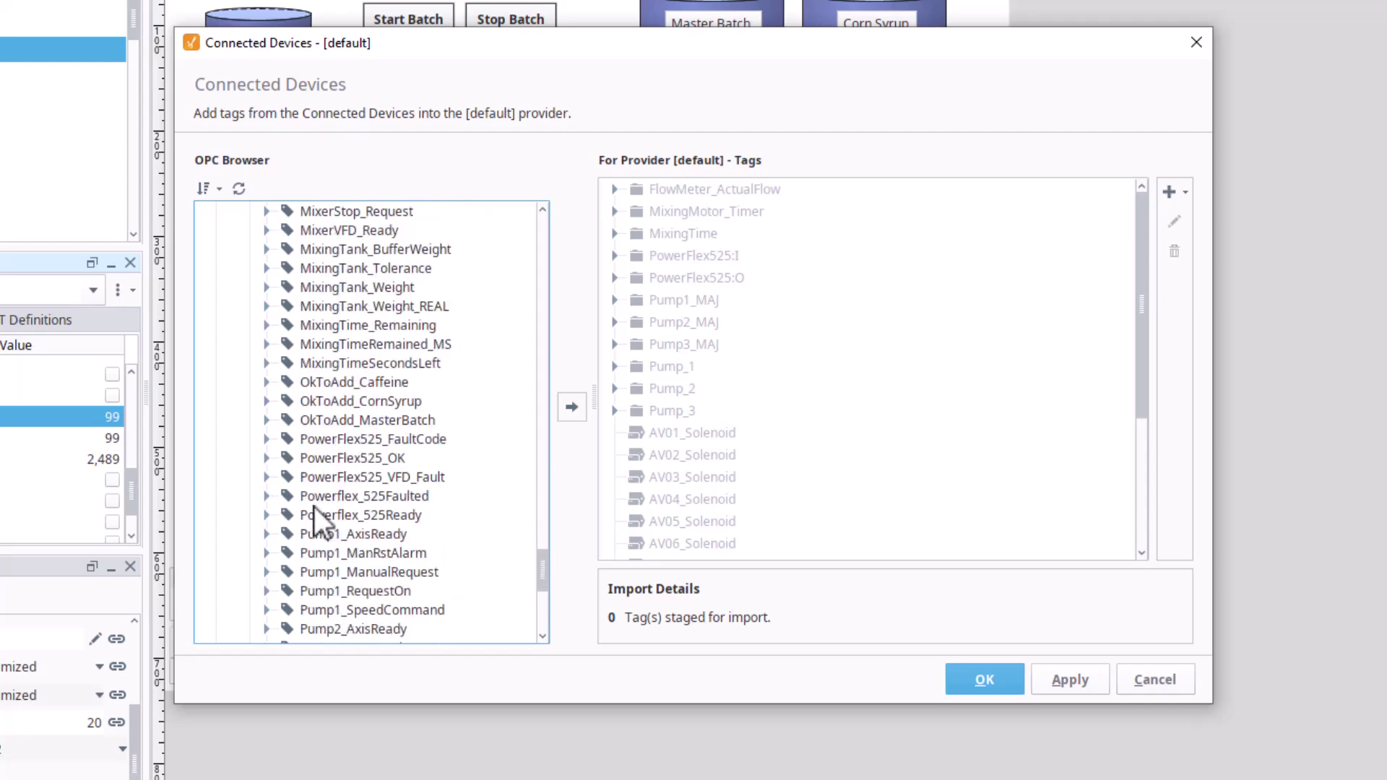
# - Stage PowerFlex525_VFD_Fault and import it into the default tag provider
pyautogui.click(319, 478)
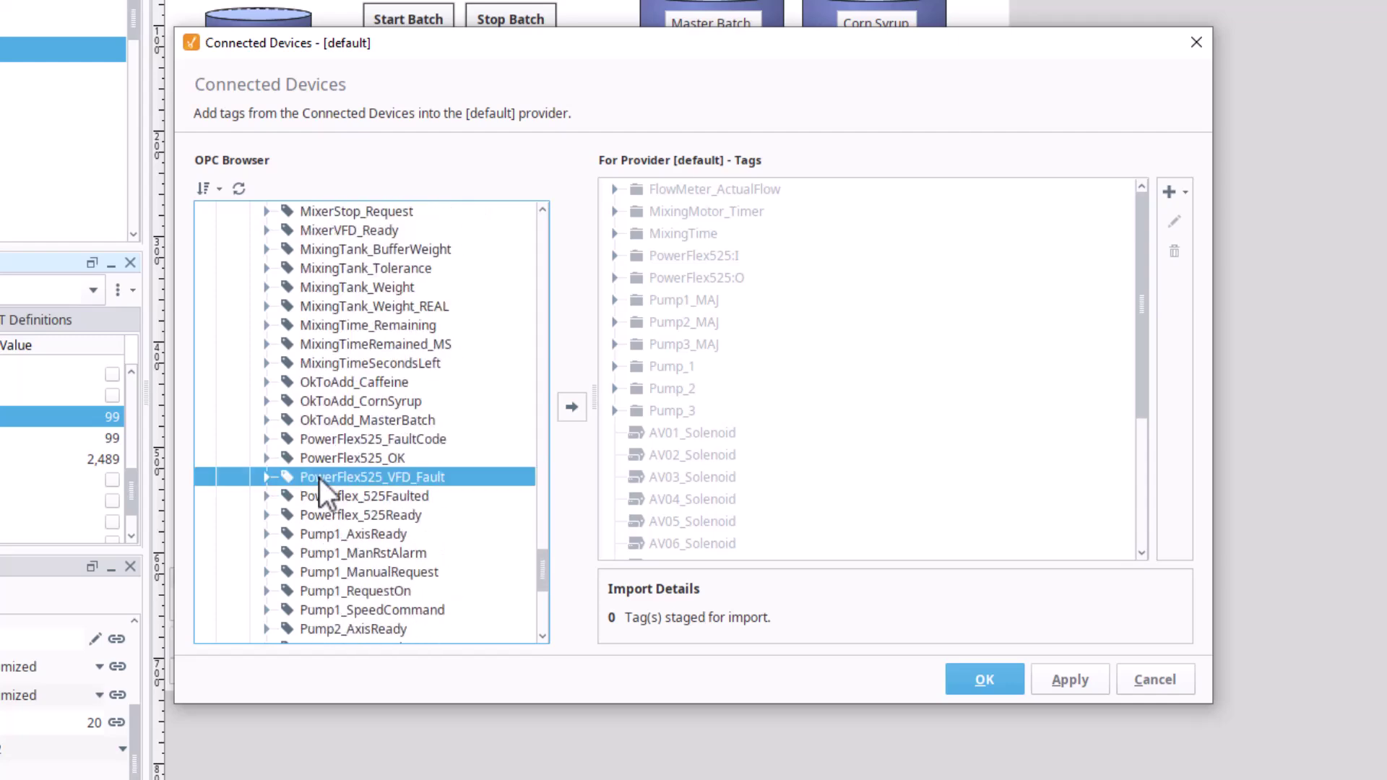
pyautogui.click(567, 416)
pyautogui.scroll(-1, 711, 378)
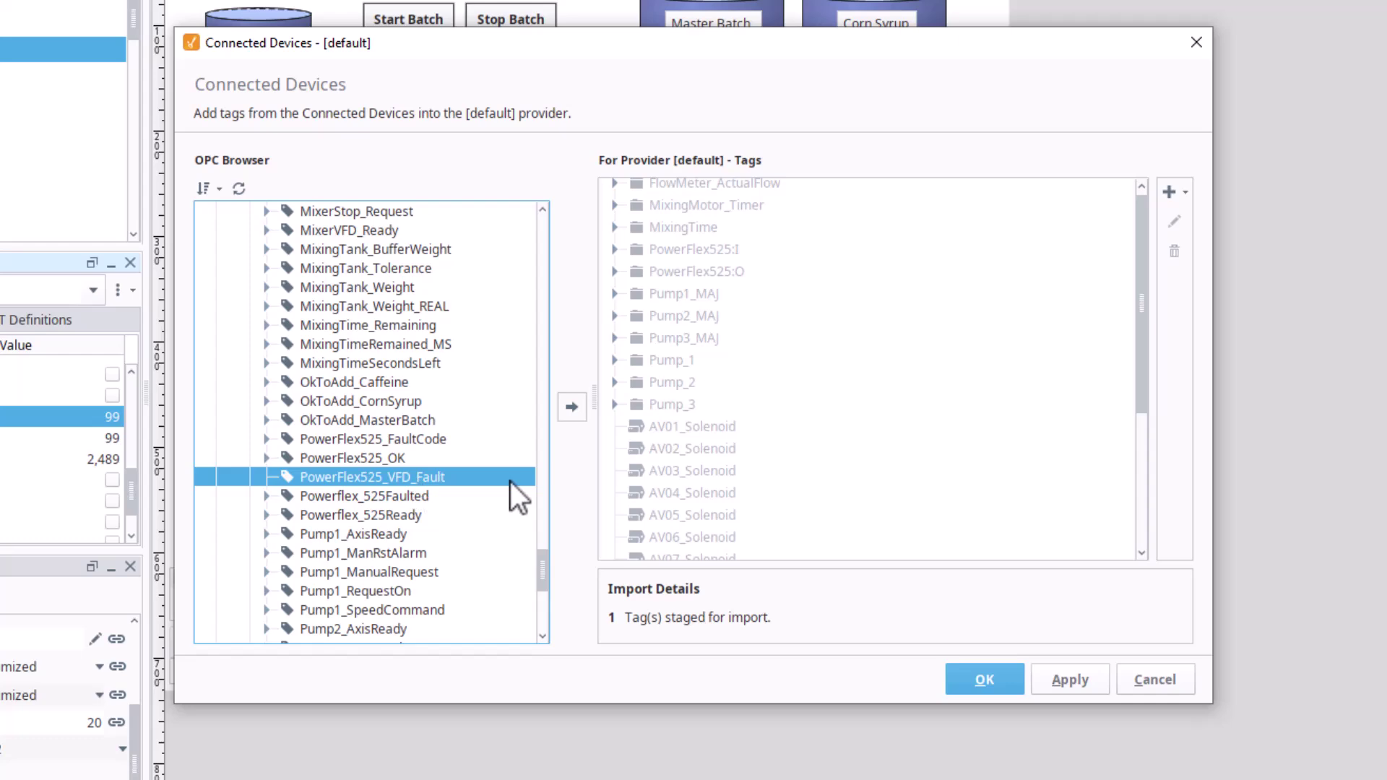
pyautogui.click(573, 409)
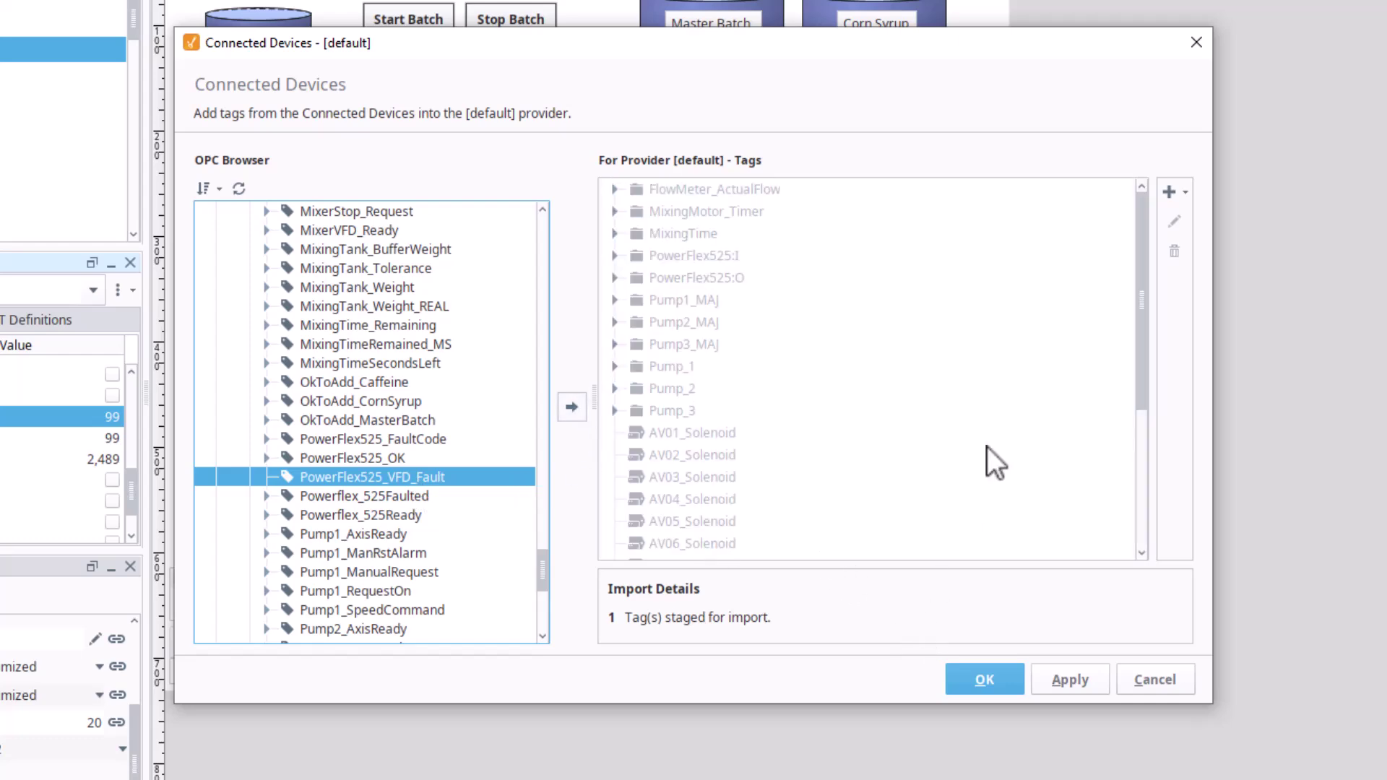
pyautogui.scroll(-4, 999, 436)
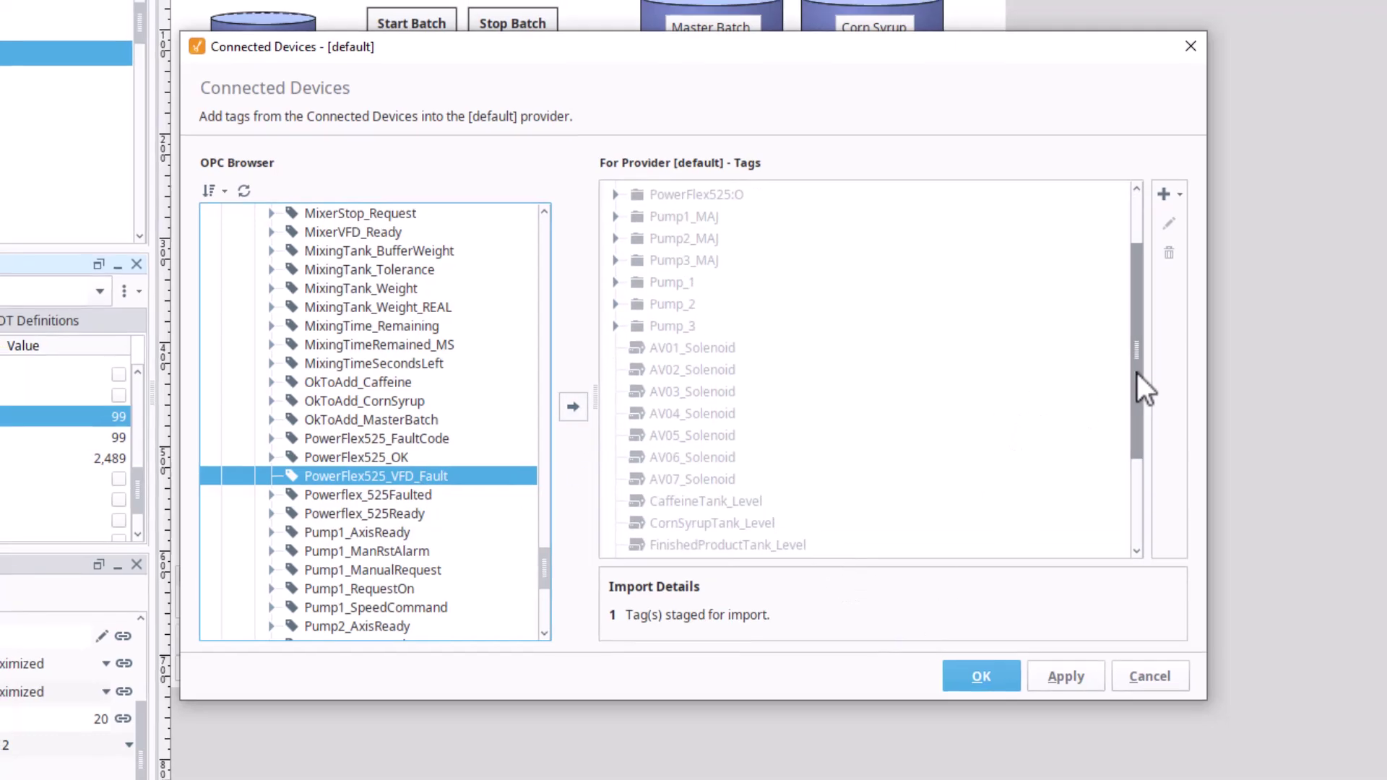
pyautogui.scroll(-3, 1137, 373)
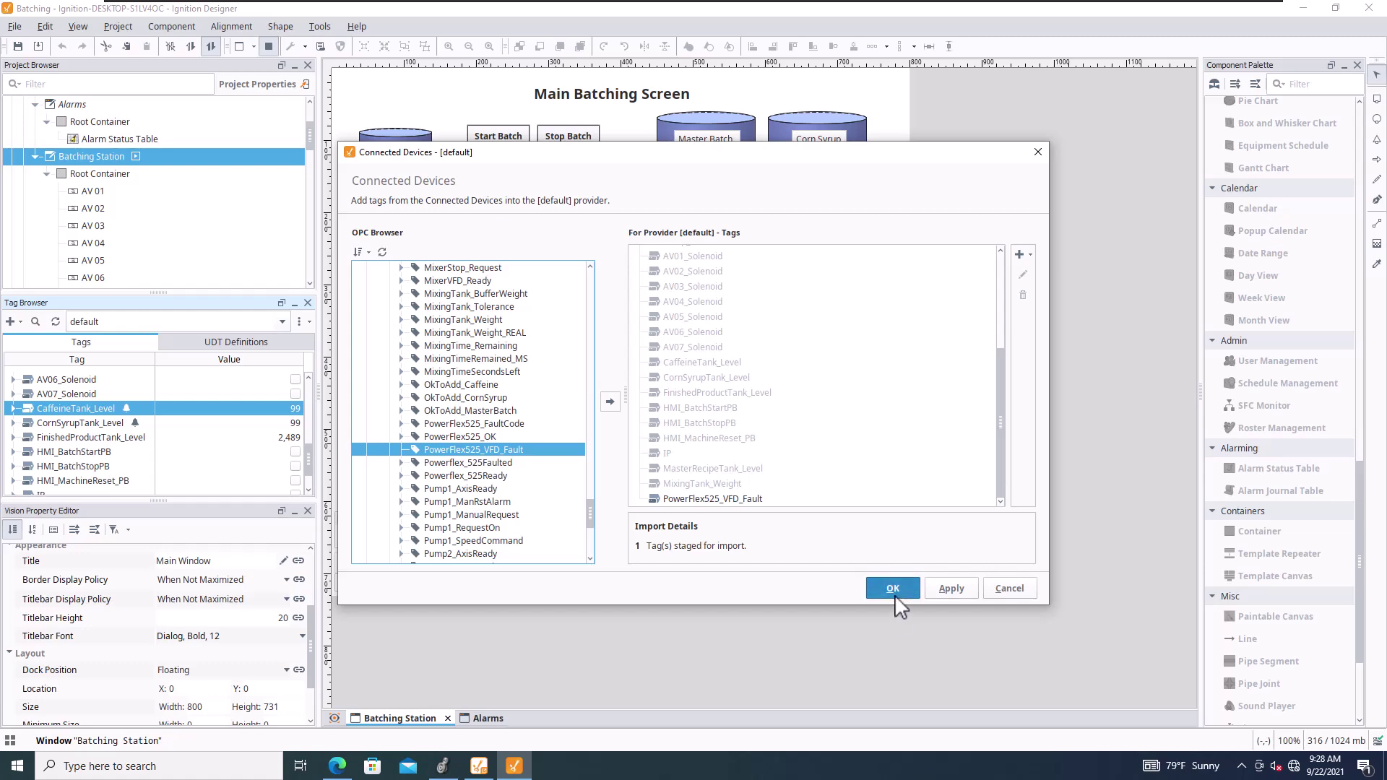
pyautogui.click(894, 594)
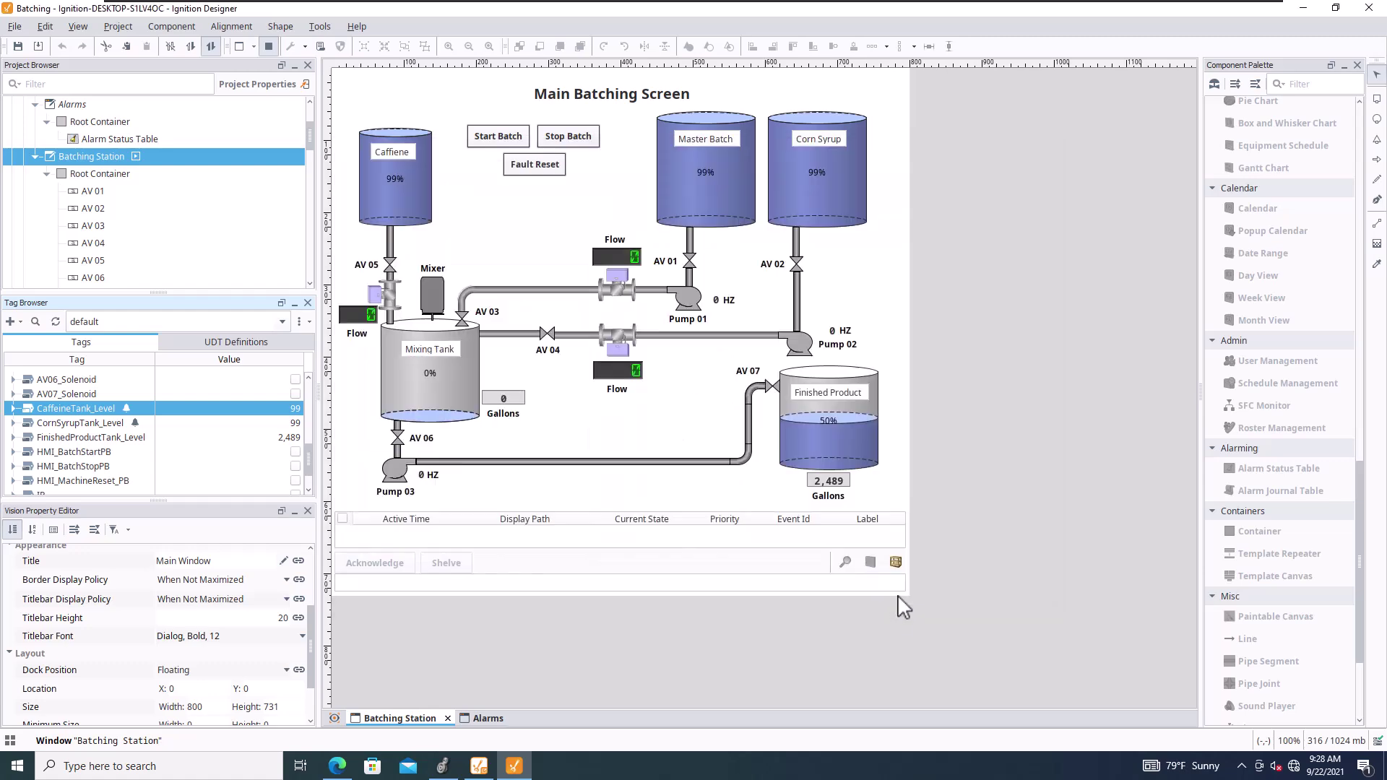
# - Edit the PowerFlex525_VFD_Fault tag and add a new alarm in its Alarms section
pyautogui.click(94, 438)
pyautogui.scroll(-1, 90, 442)
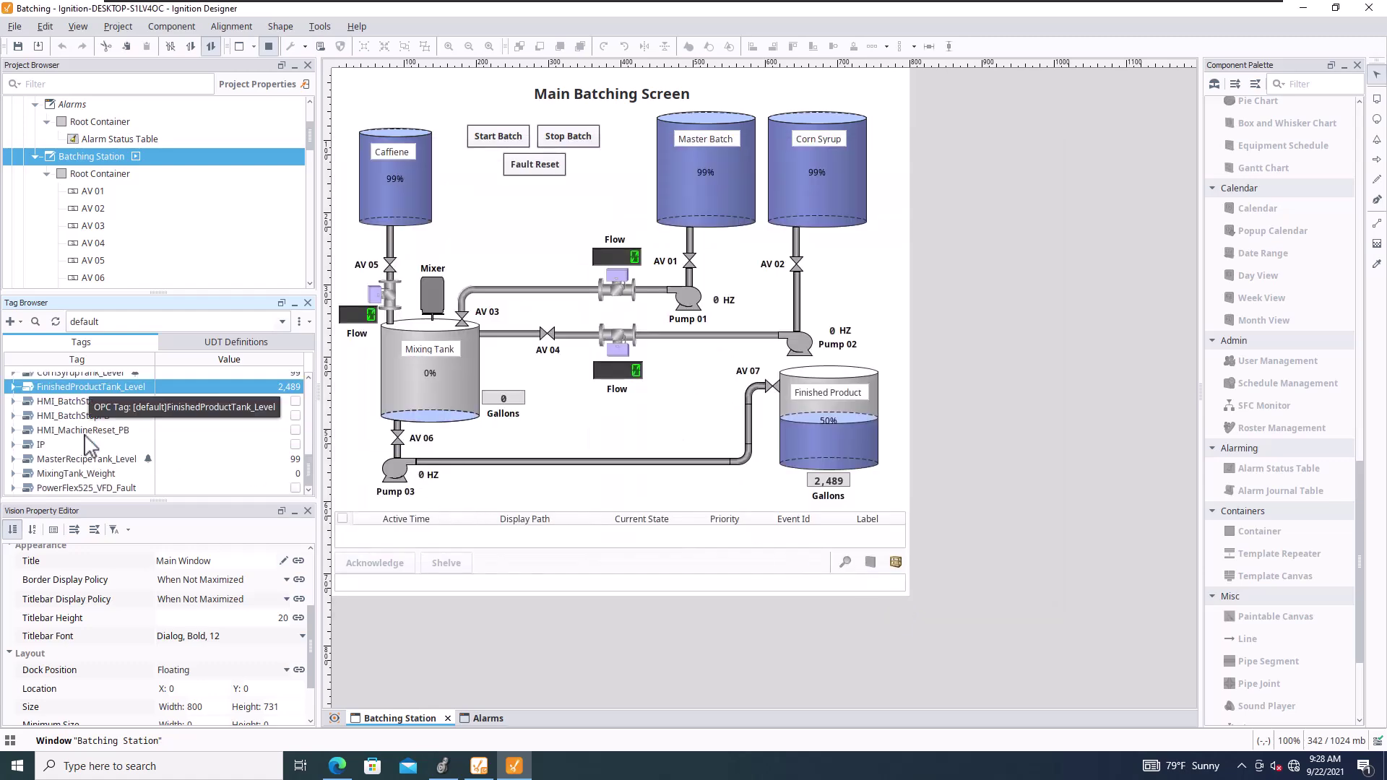
pyautogui.click(75, 489)
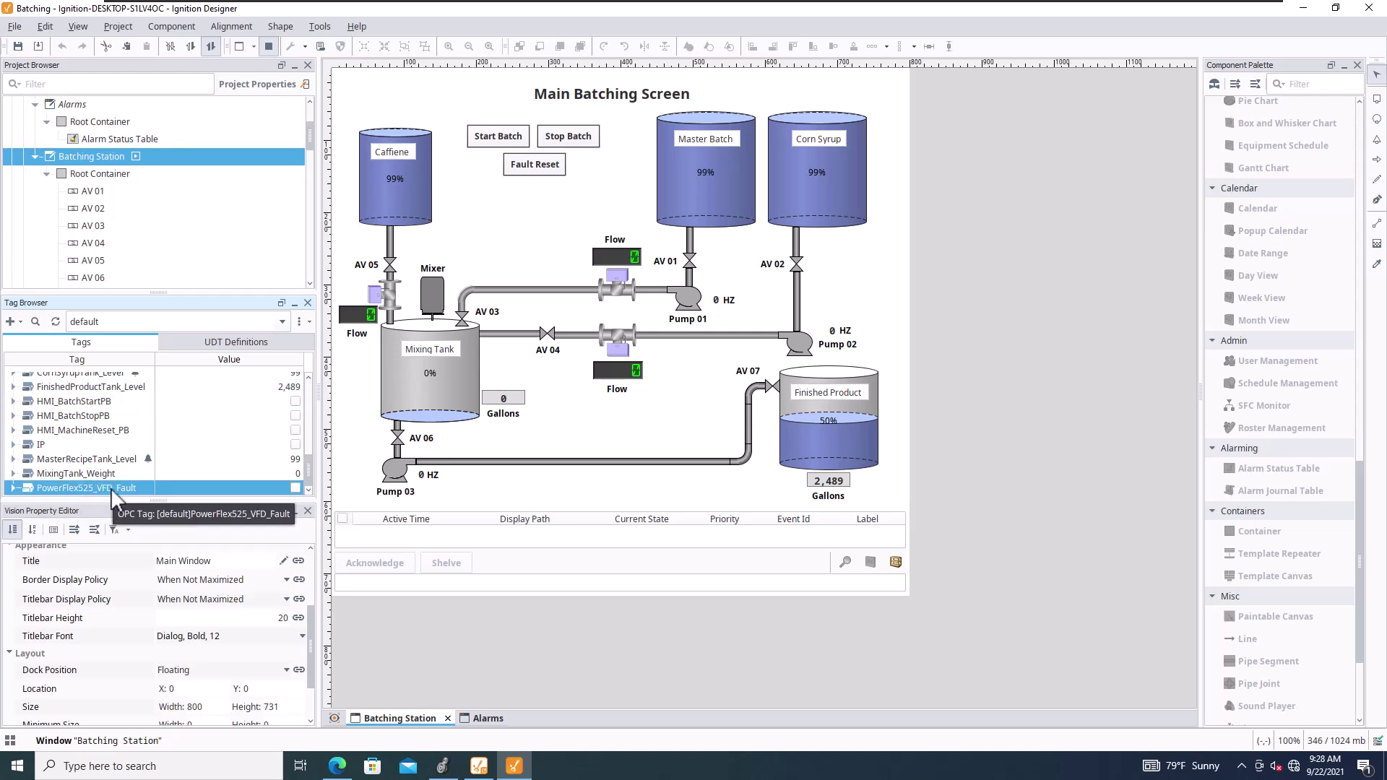
pyautogui.rightClick(111, 488)
pyautogui.click(181, 437)
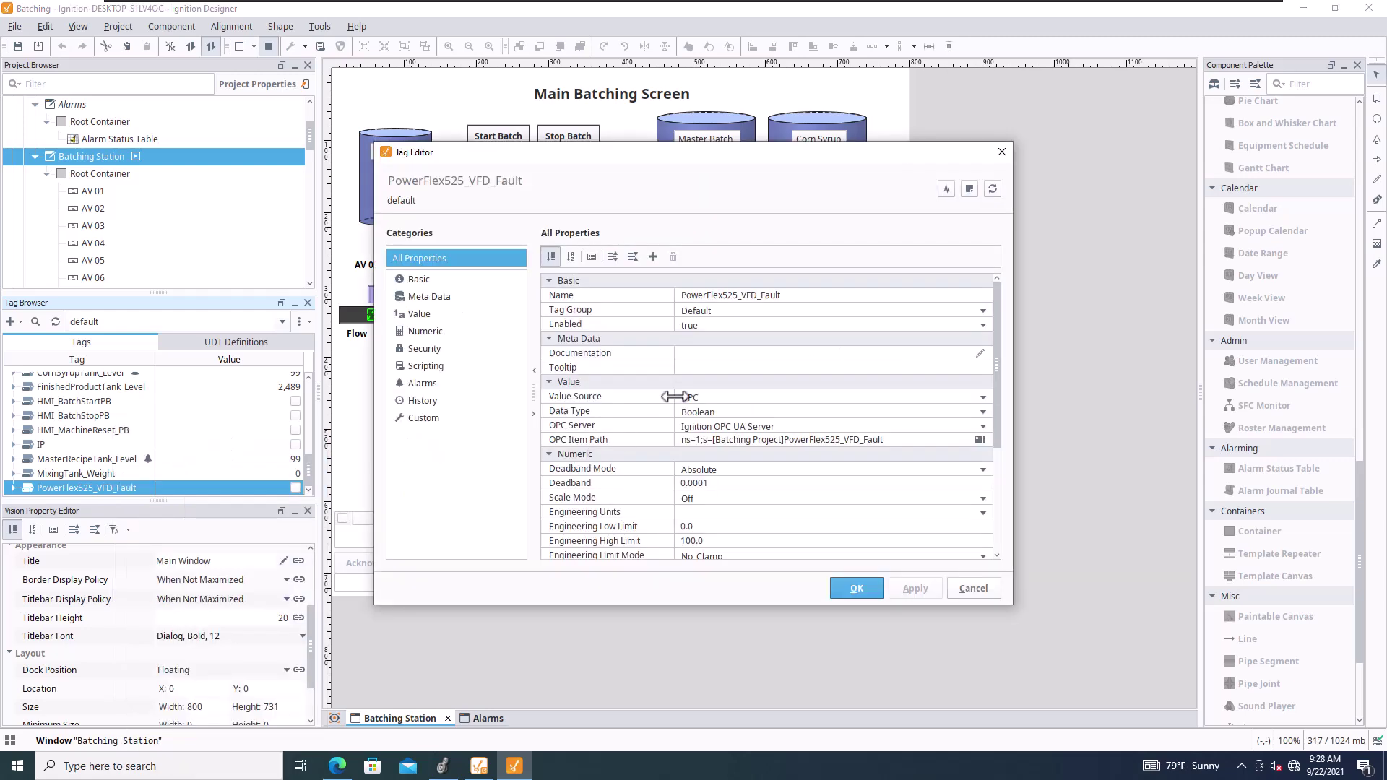
pyautogui.scroll(-5, 630, 379)
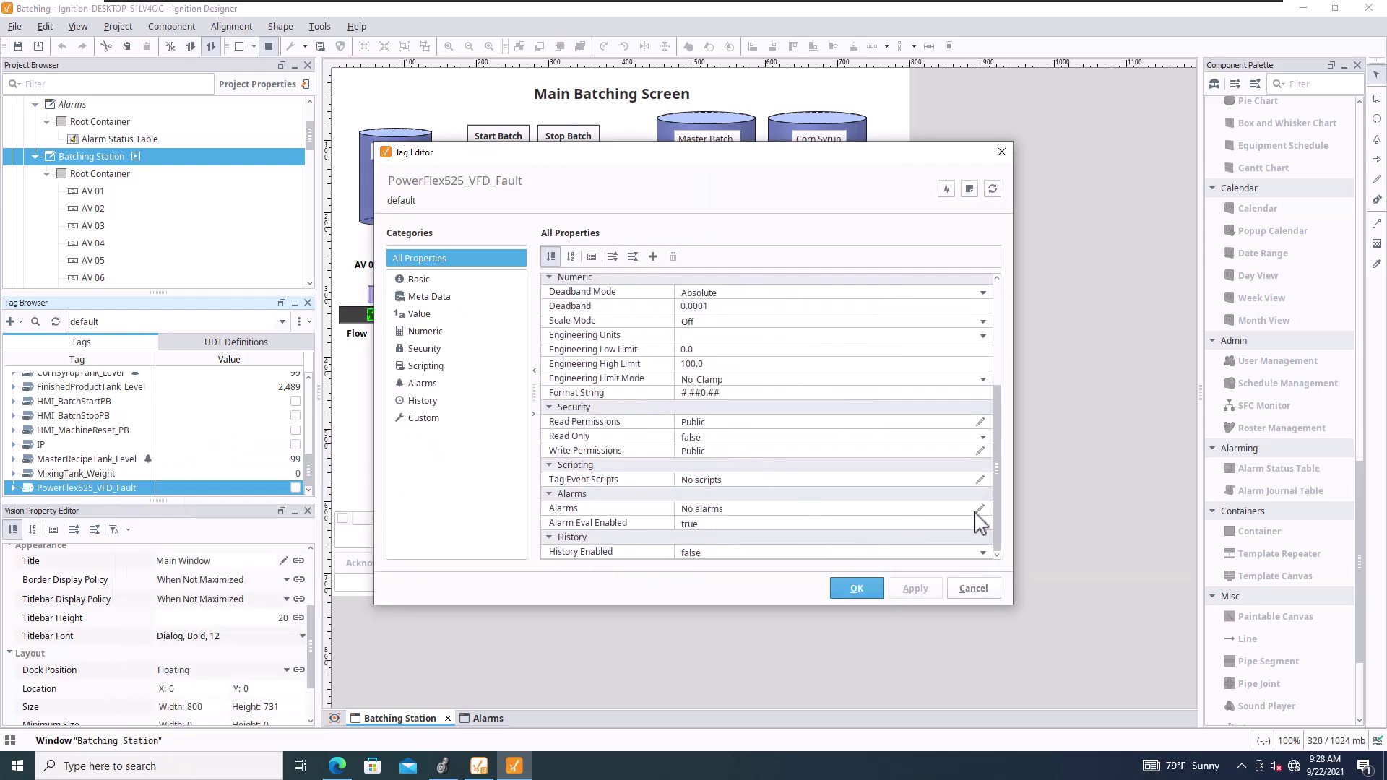
pyautogui.click(981, 509)
pyautogui.click(565, 328)
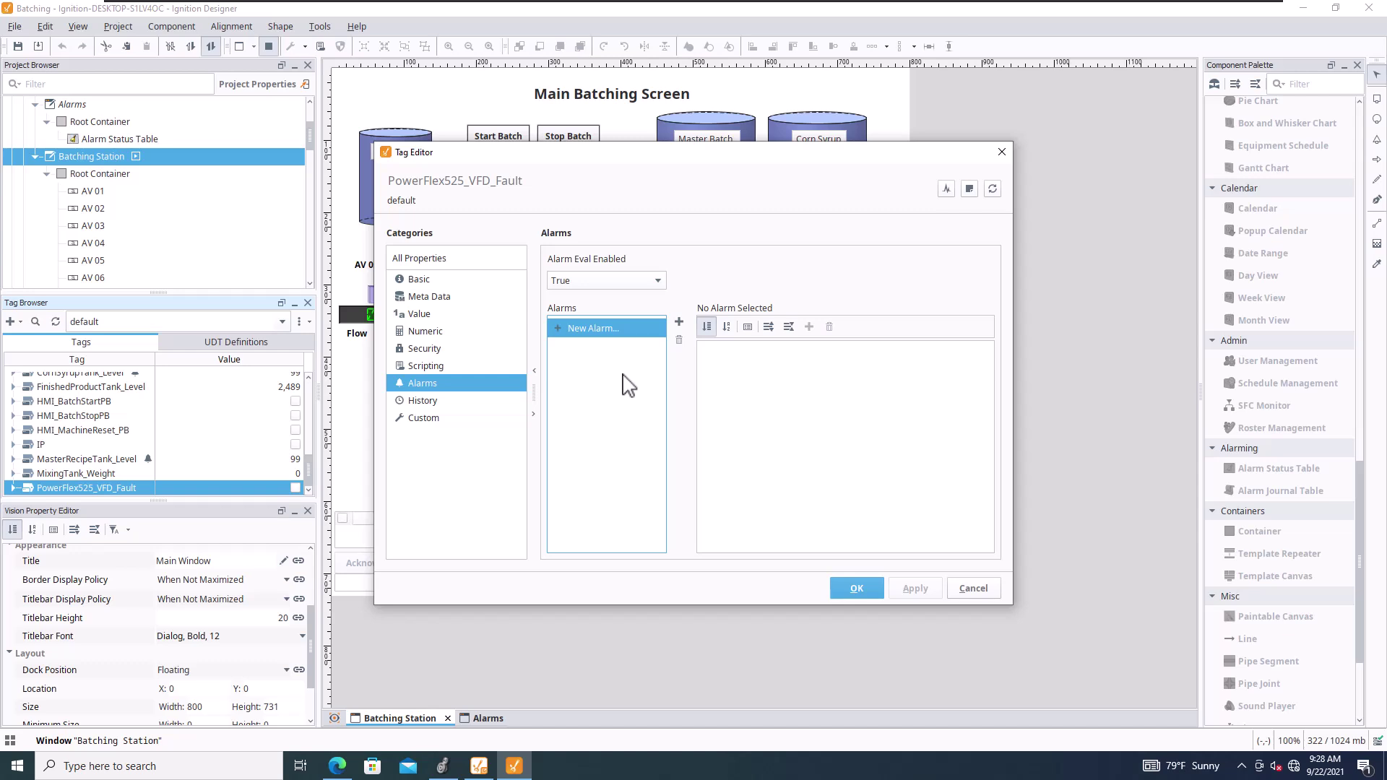
pyautogui.click(563, 331)
# - Name the new alarm 'PowerFlex 525 Faulted'
pyautogui.click(862, 364)
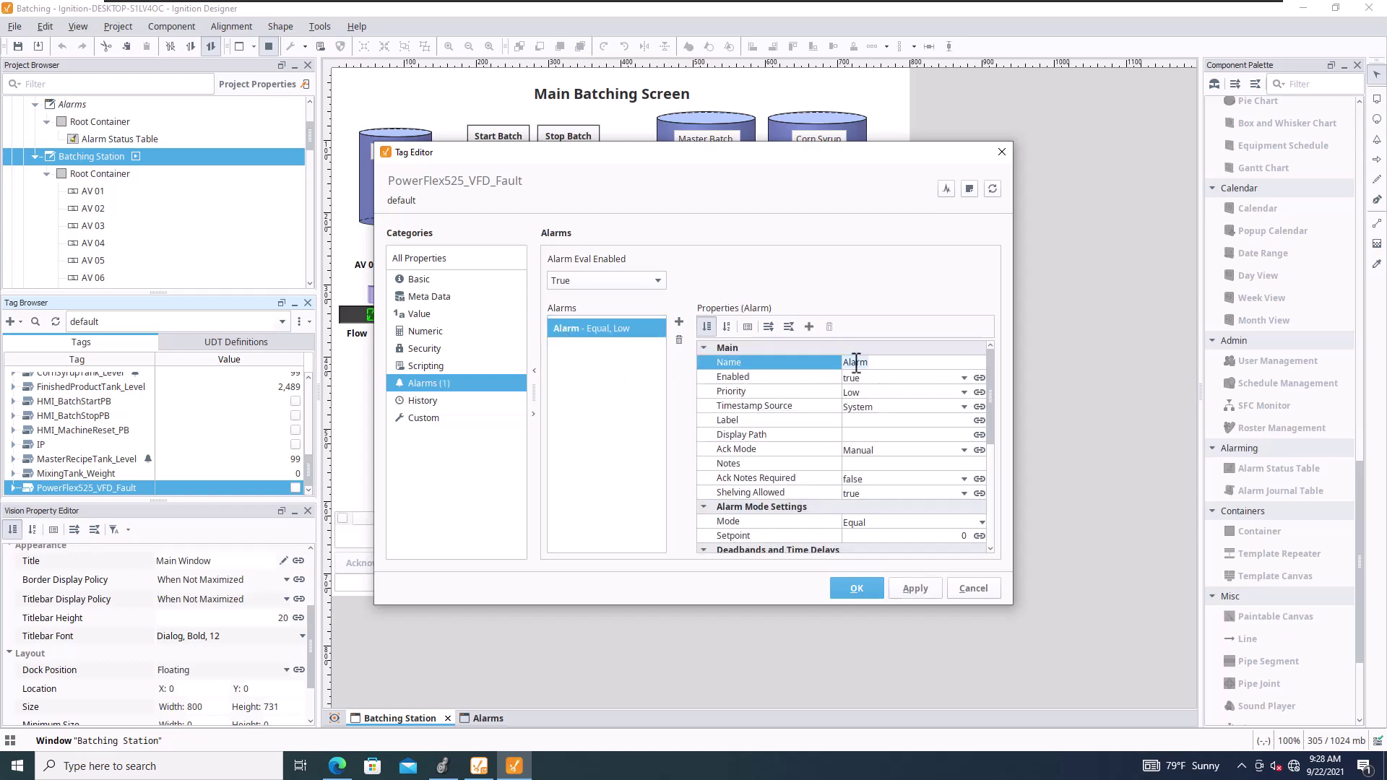
pyautogui.press('BackSpace')
pyautogui.moveTo(939, 363); pyautogui.dragTo(843, 363)
pyautogui.hotkey('ctrl', 'c')
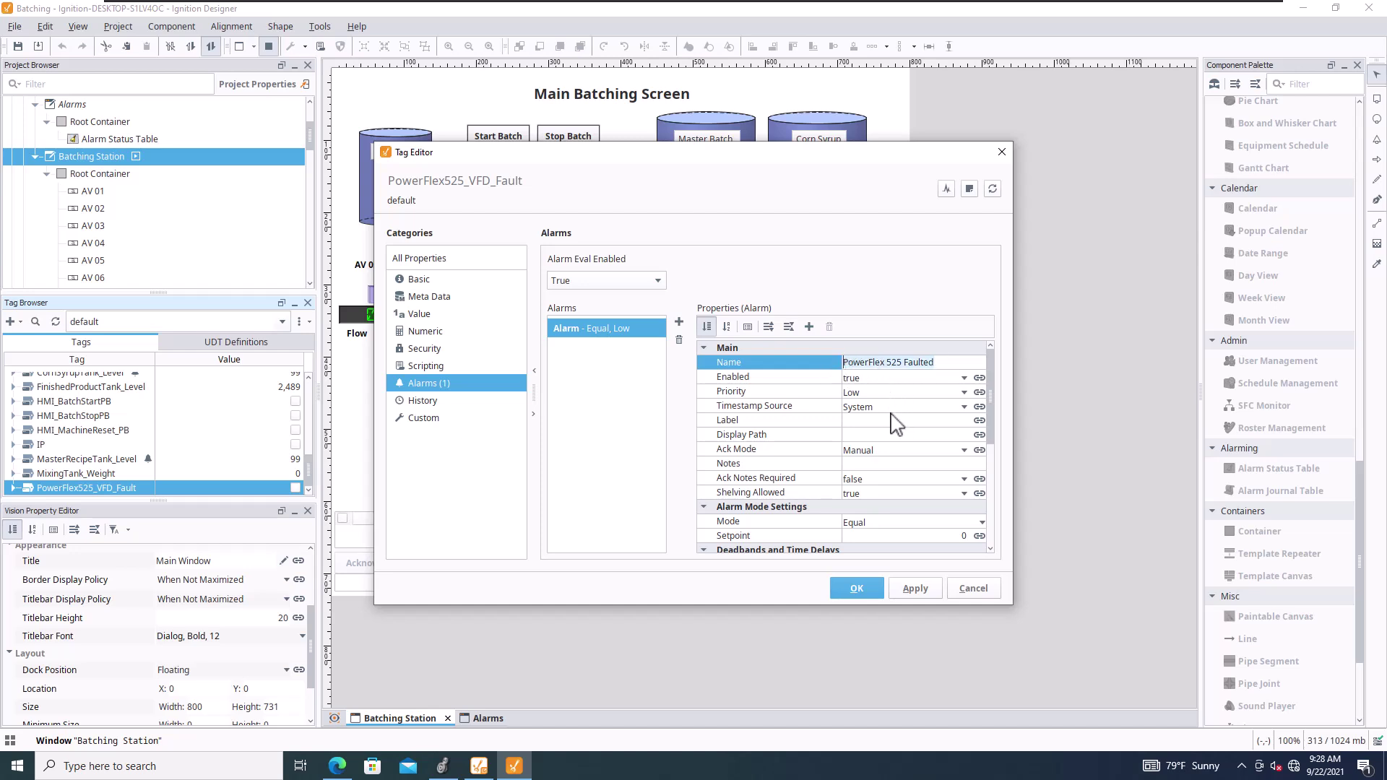
pyautogui.scroll(-1, 895, 455)
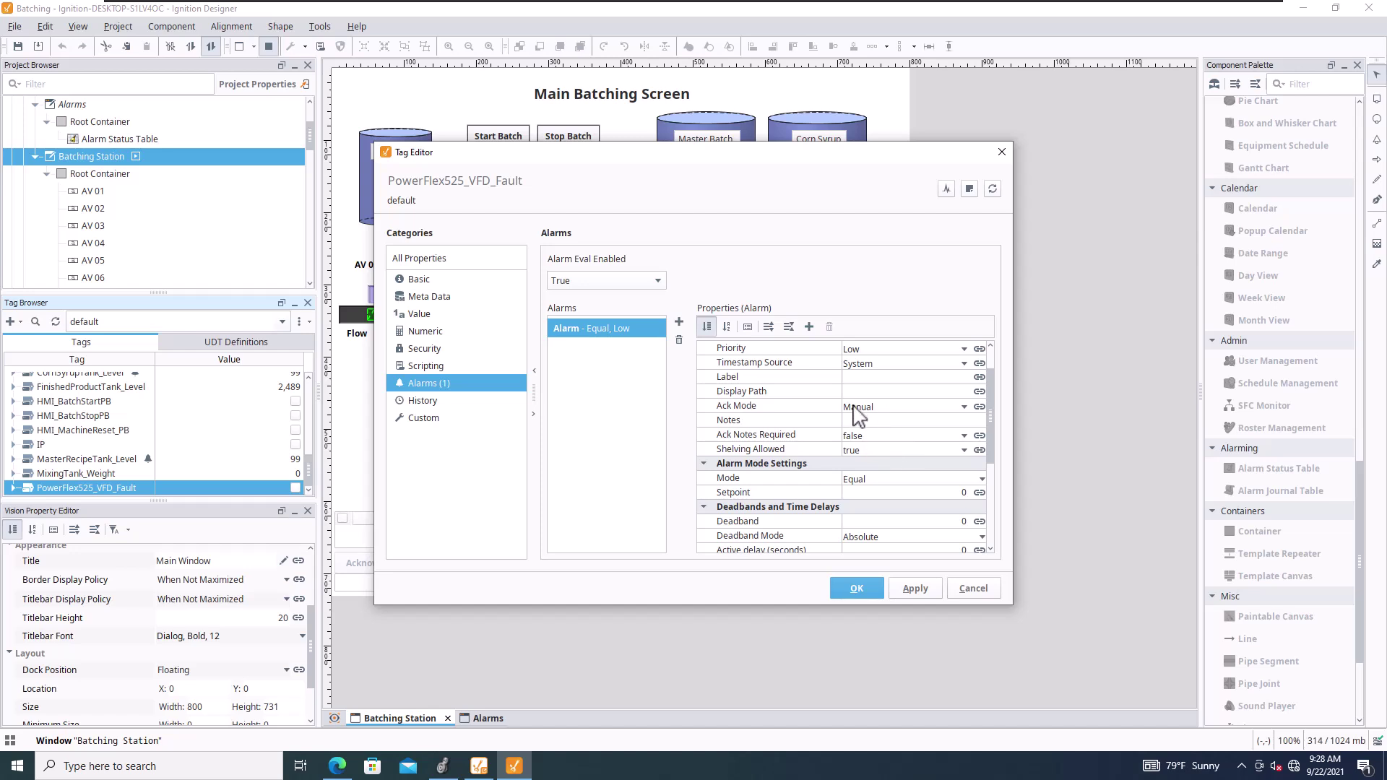
pyautogui.scroll(1, 867, 361)
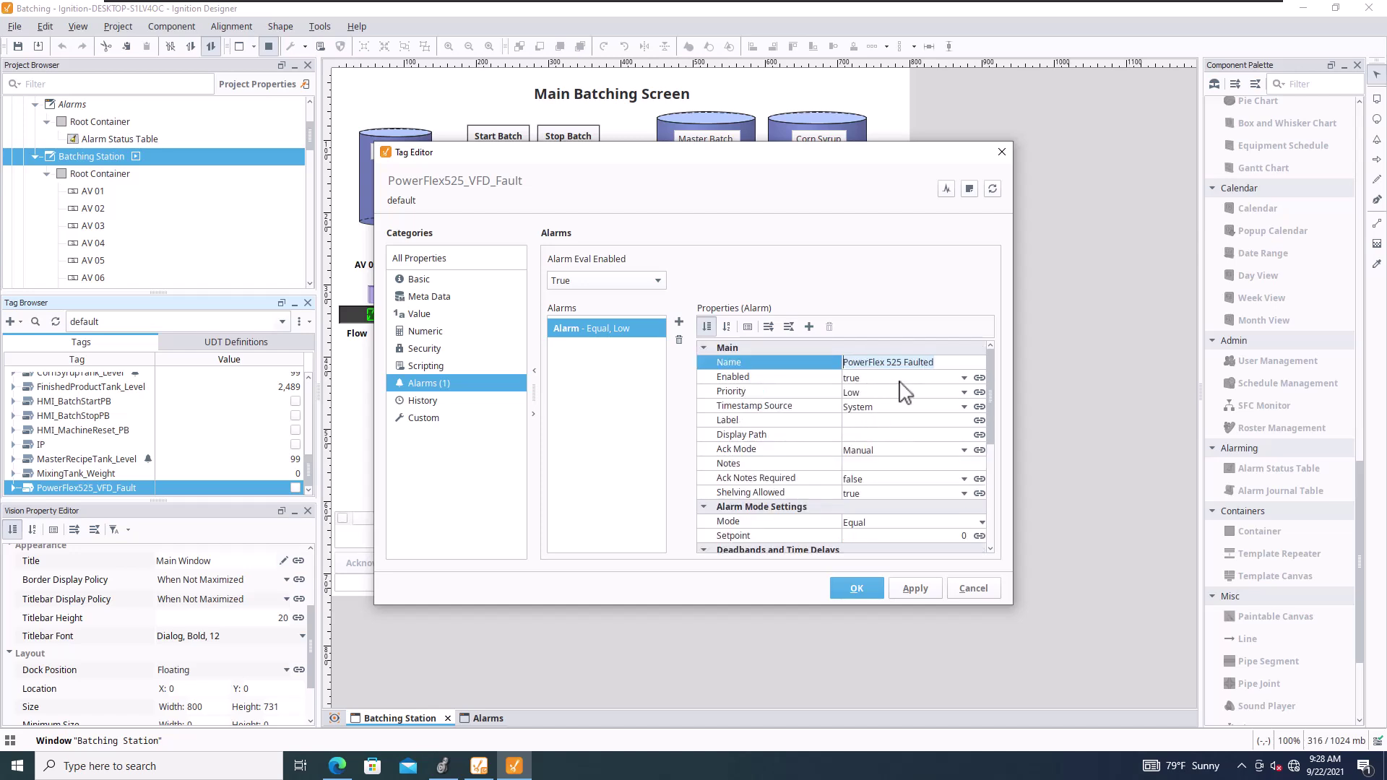
pyautogui.scroll(-1, 899, 459)
pyautogui.press('Return')
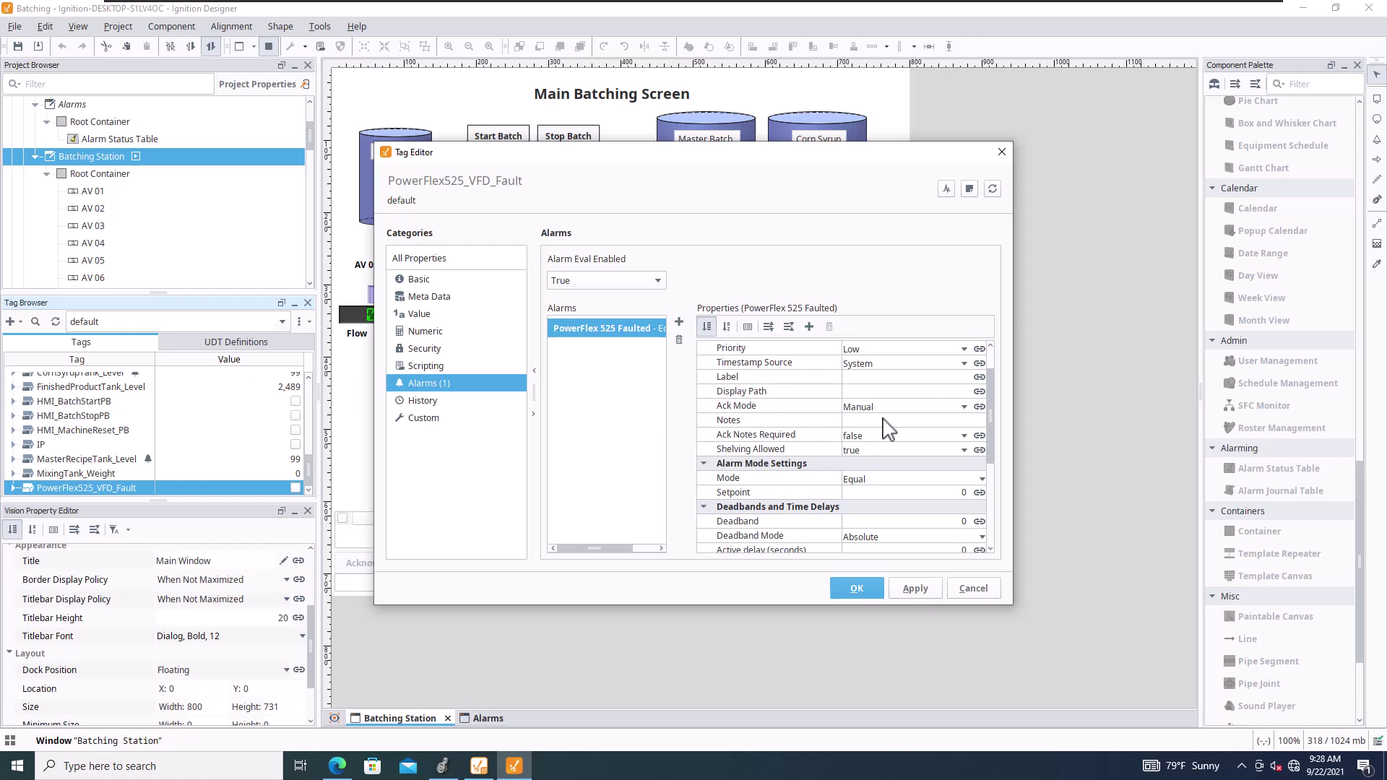
# - Set the alarm's notes and label to 'PowerFlex 525 Faulted'
pyautogui.click(884, 421)
pyautogui.hotkey('ctrl', 'v')
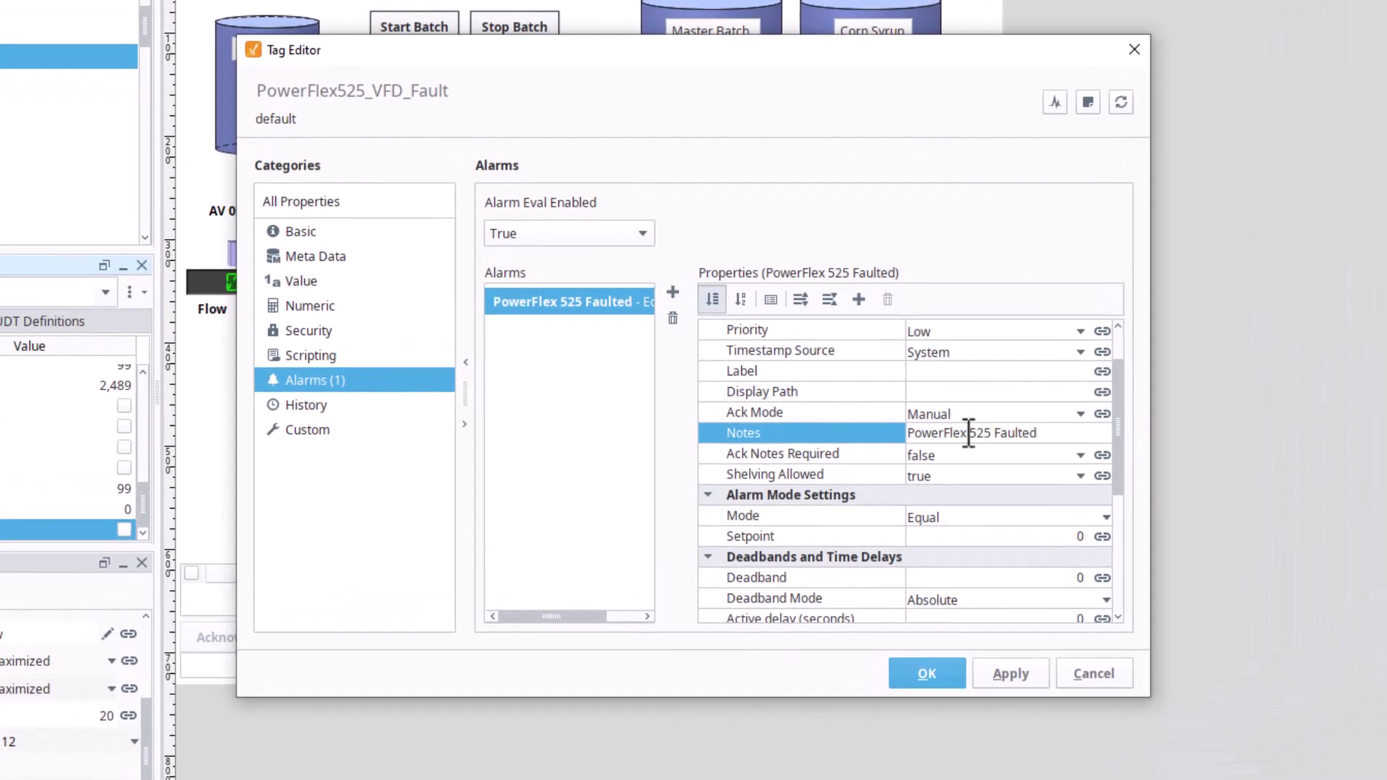
pyautogui.click(979, 469)
pyautogui.click(947, 374)
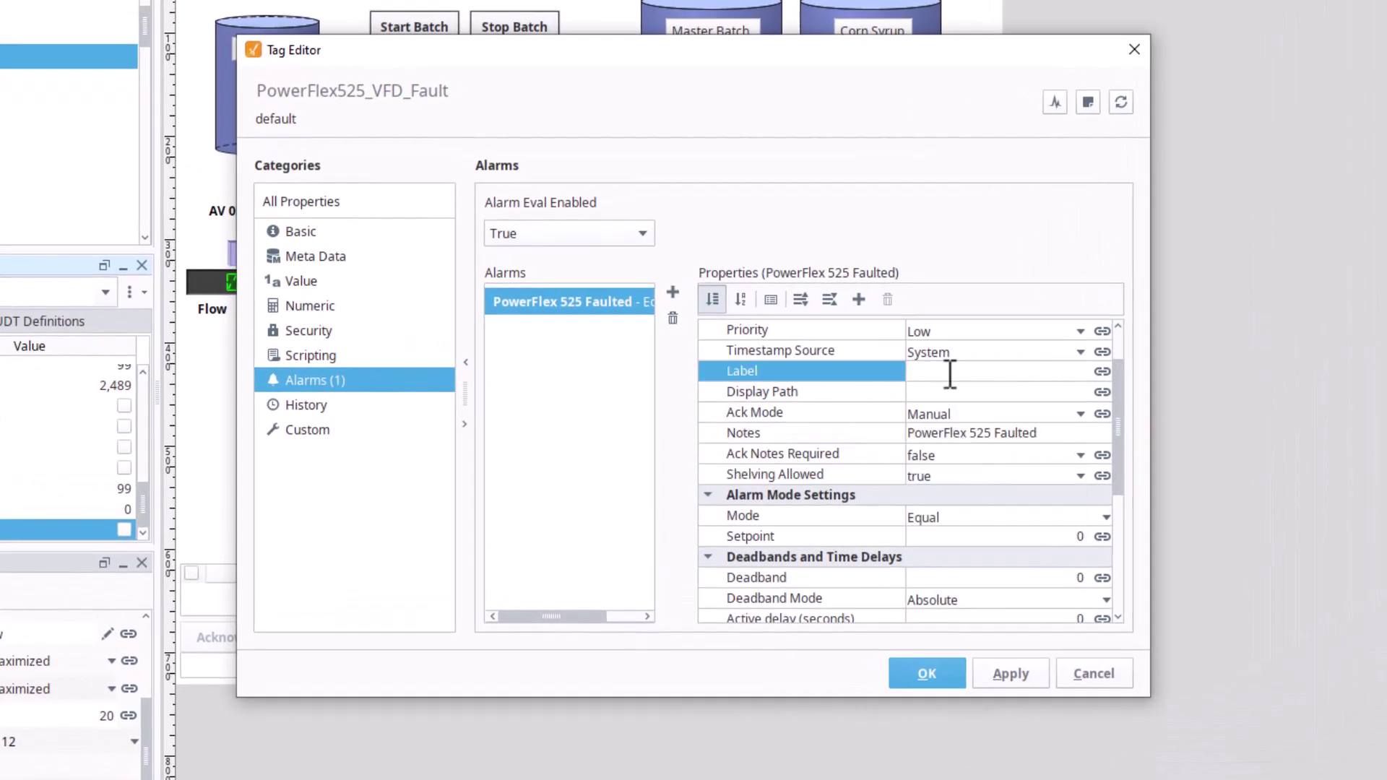
pyautogui.hotkey('ctrl', 'v')
pyautogui.click(965, 394)
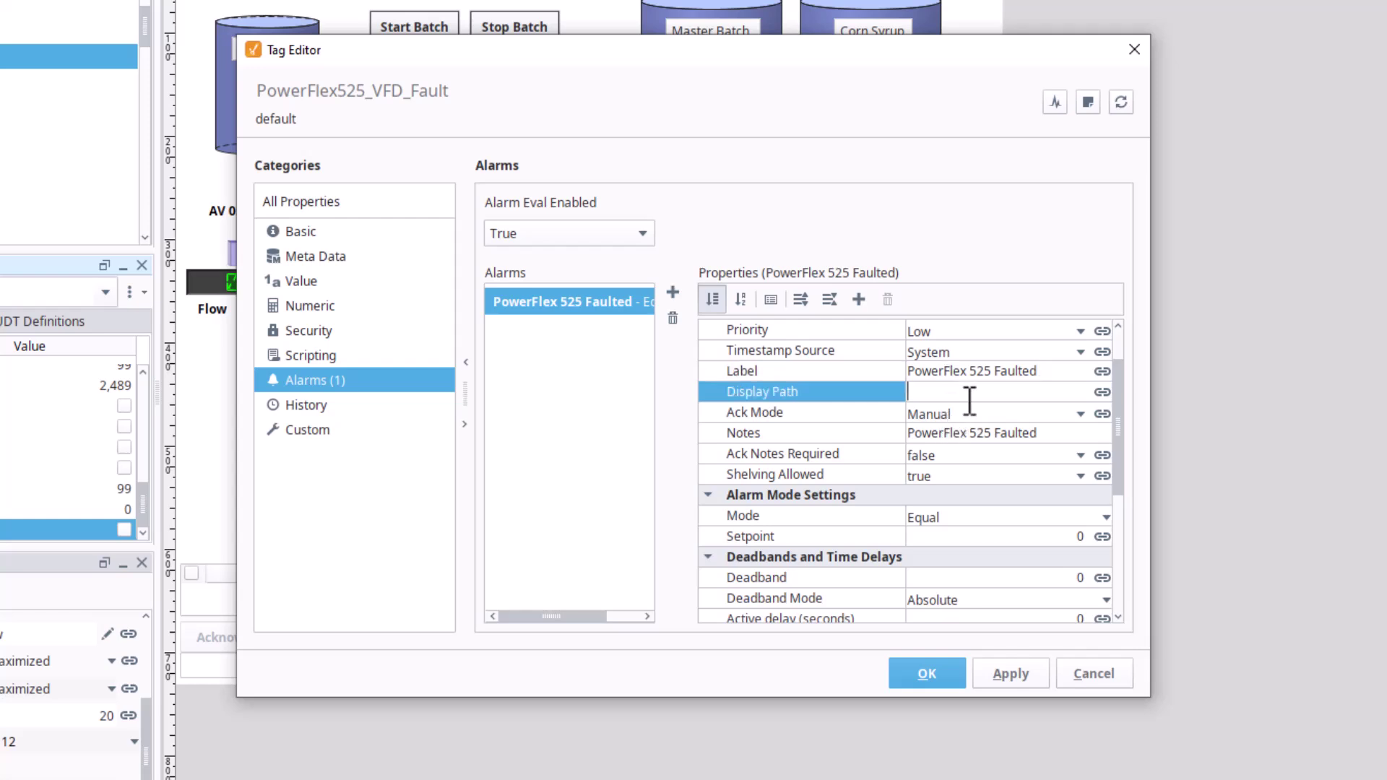
# - Keep the alarm mode at Equal and change the setpoint from 0 to 1
pyautogui.scroll(-1, 982, 507)
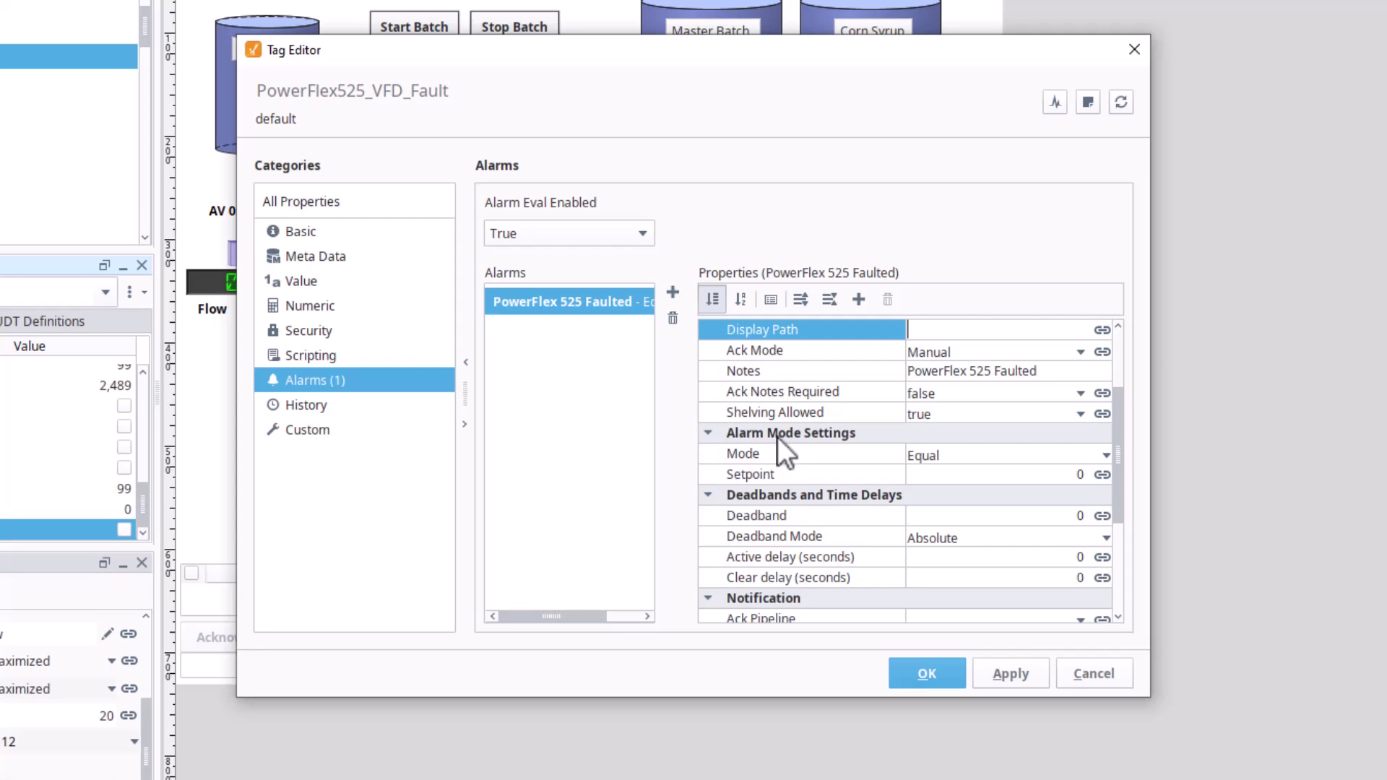
pyautogui.click(1107, 455)
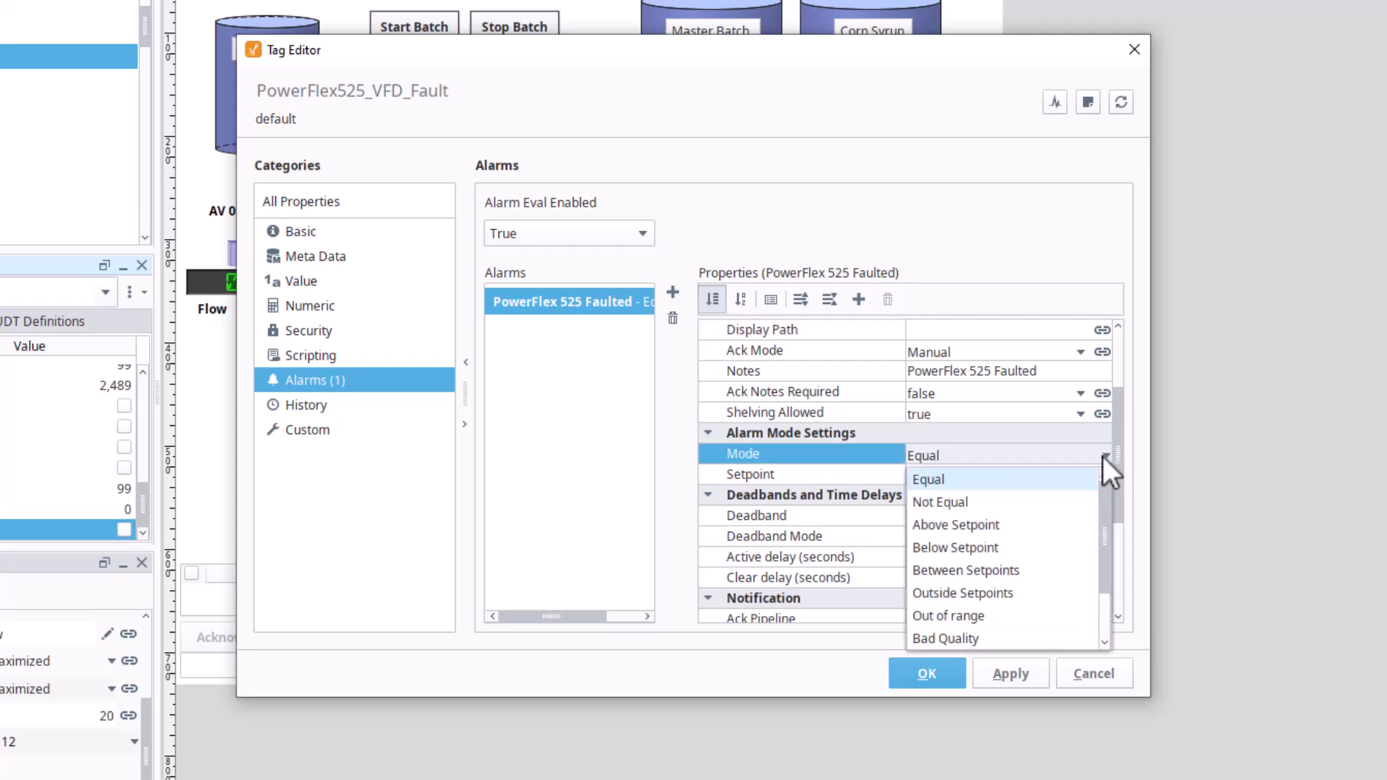
pyautogui.click(1040, 452)
pyautogui.click(1041, 471)
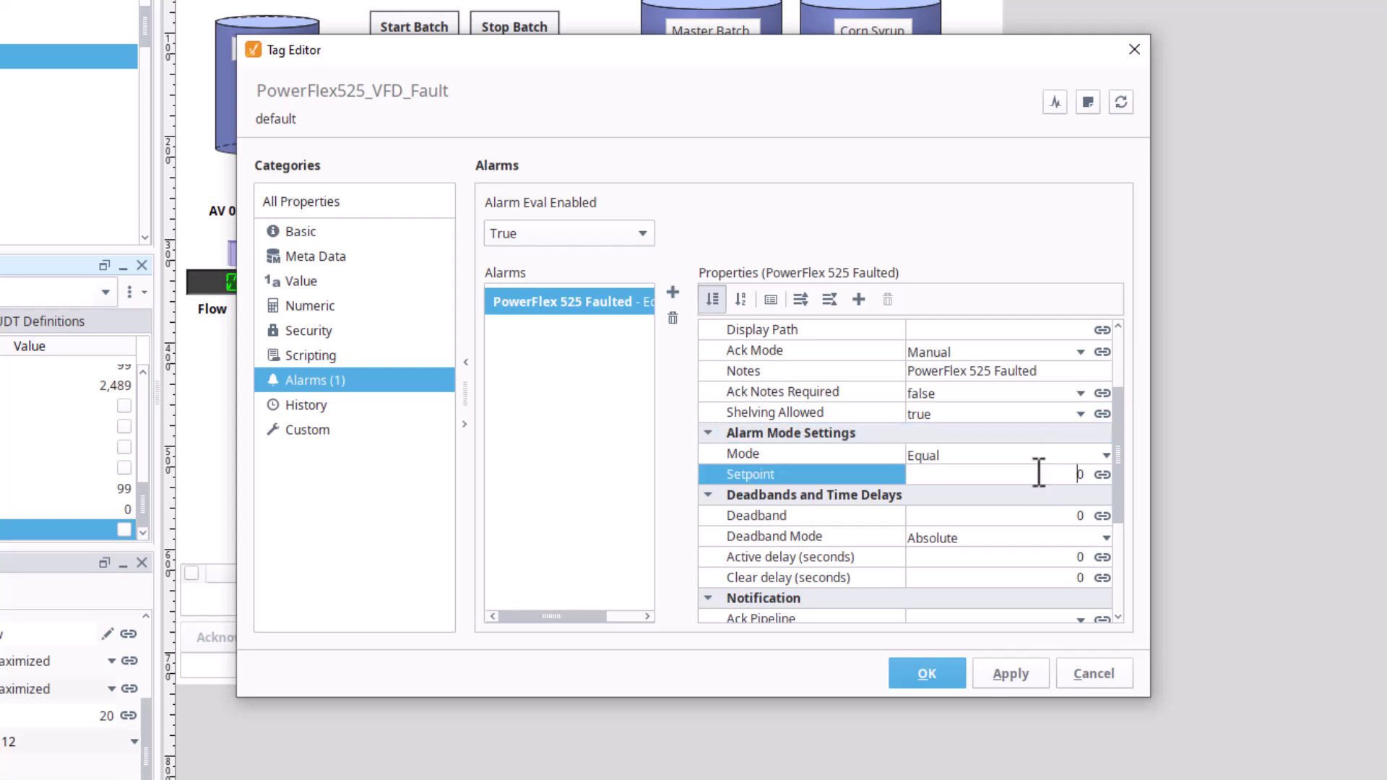
pyautogui.doubleClick(1080, 475)
pyautogui.press('BackSpace')
pyautogui.click(1021, 432)
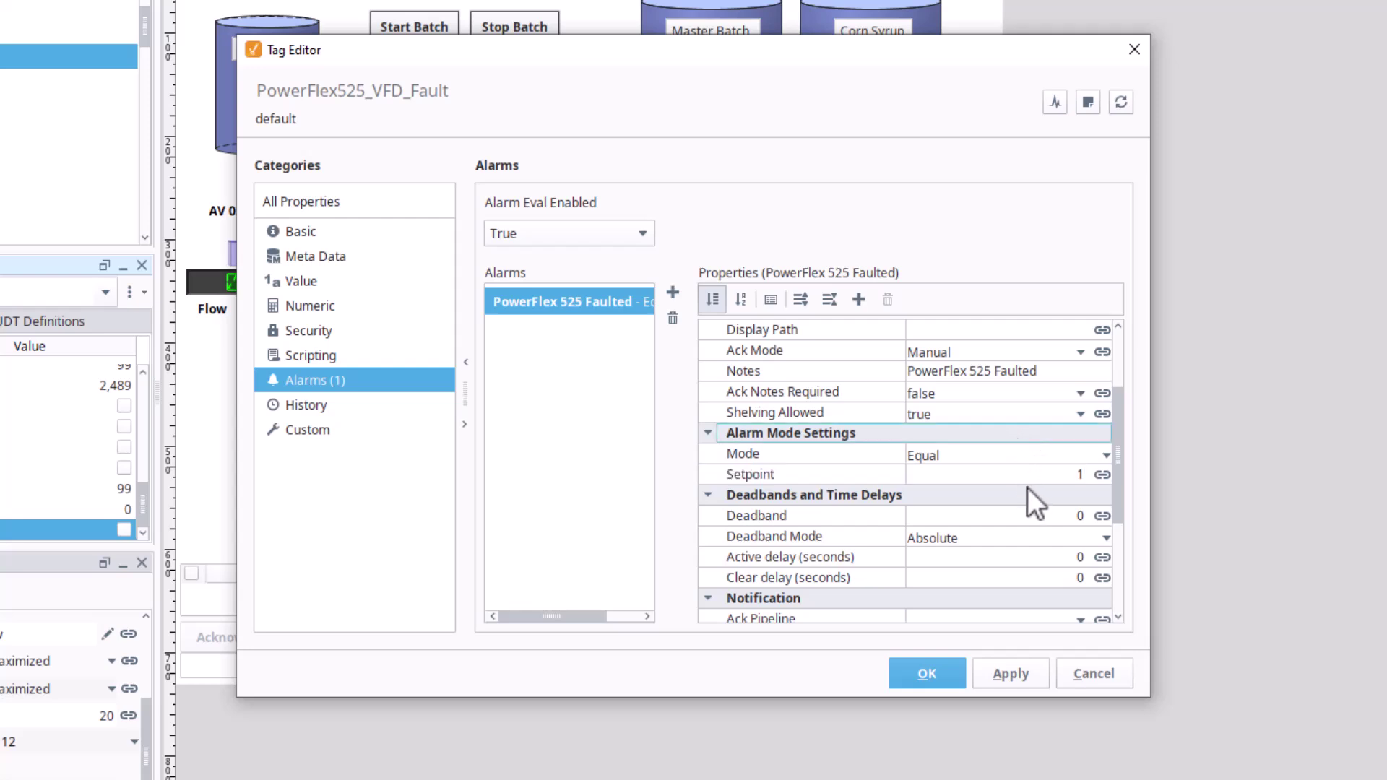
# - Set phone, e-mail and SMS custom messages to 'PowerFlex 525 Faulted', then apply and save
pyautogui.scroll(-3, 963, 525)
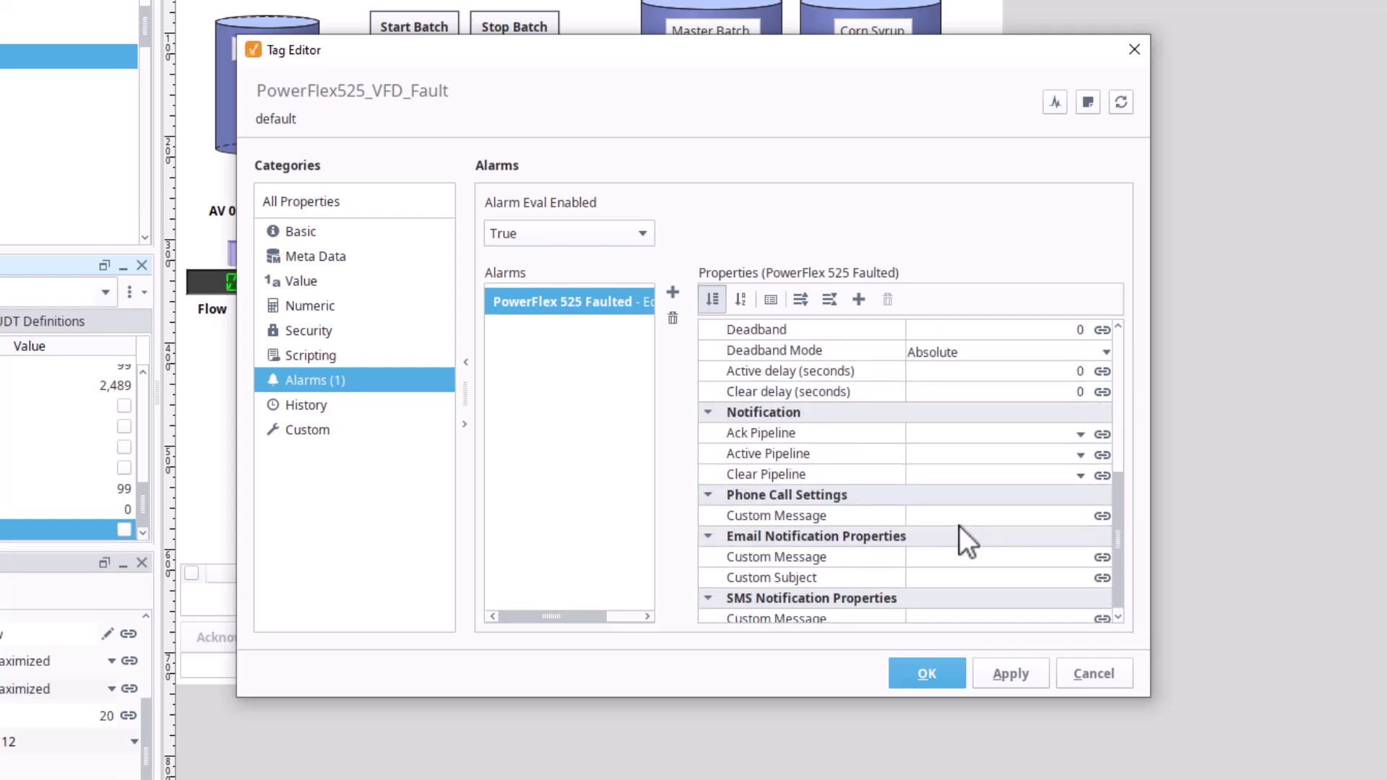
pyautogui.click(952, 515)
pyautogui.write('PowerFlex 525 Faulted')
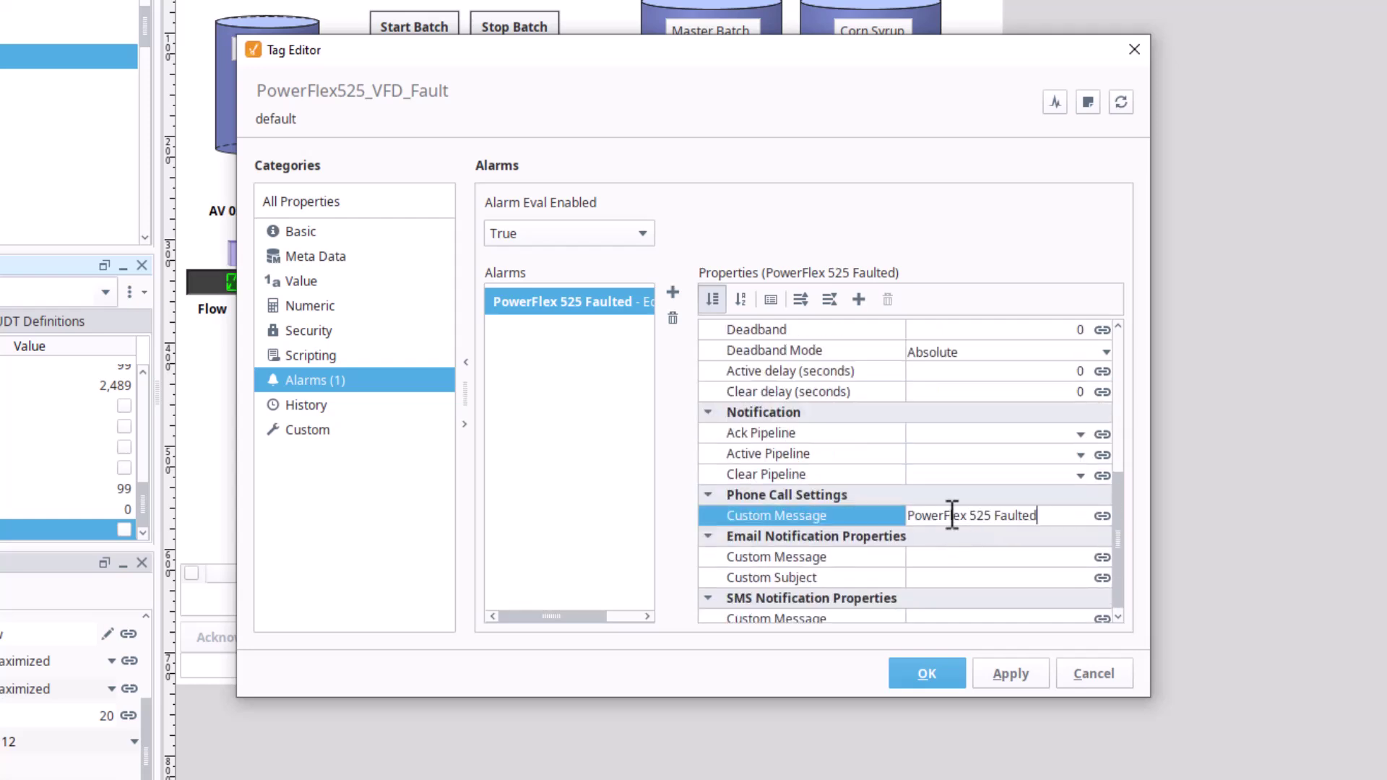
pyautogui.click(950, 556)
pyautogui.write('PowerFlex 525 Faulted')
pyautogui.click(941, 618)
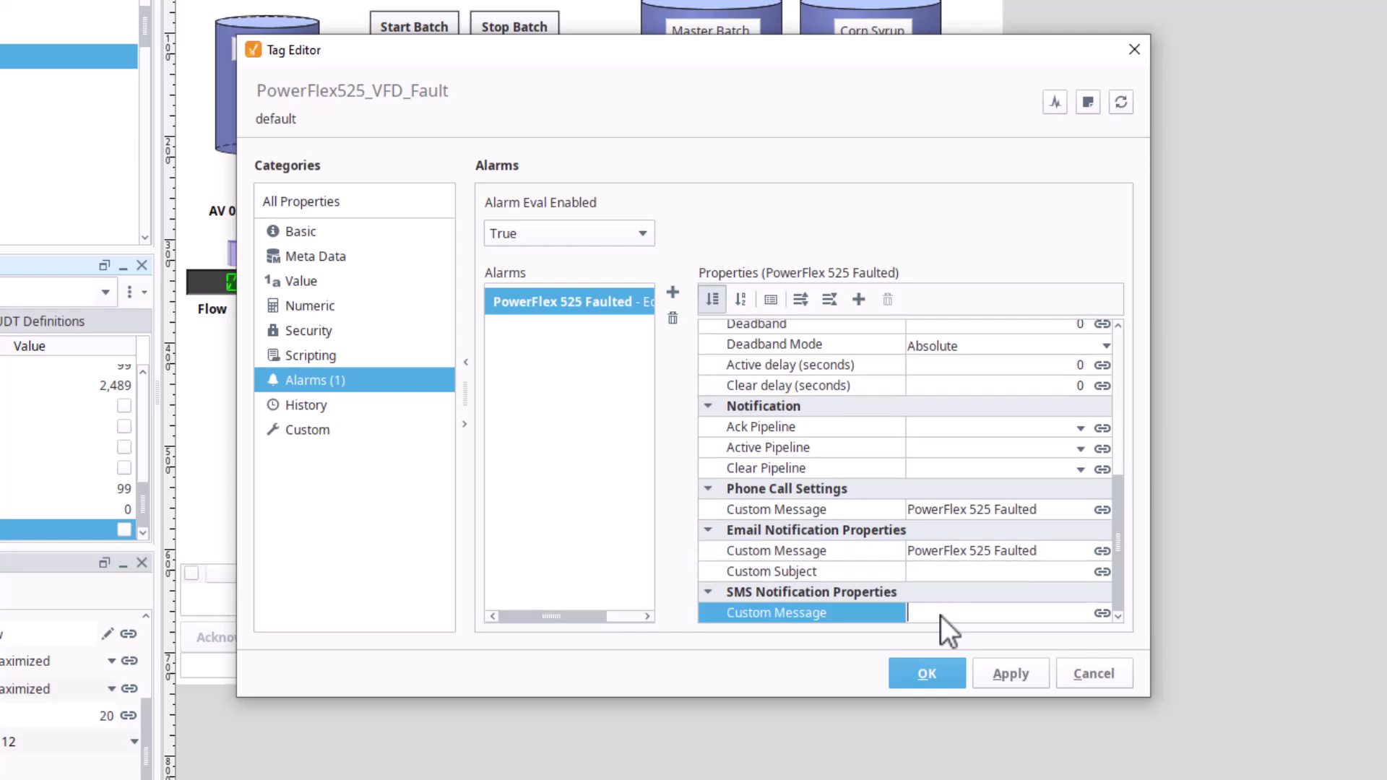
pyautogui.write('PowerFlex 525 Faulted')
pyautogui.click(1010, 674)
pyautogui.click(868, 588)
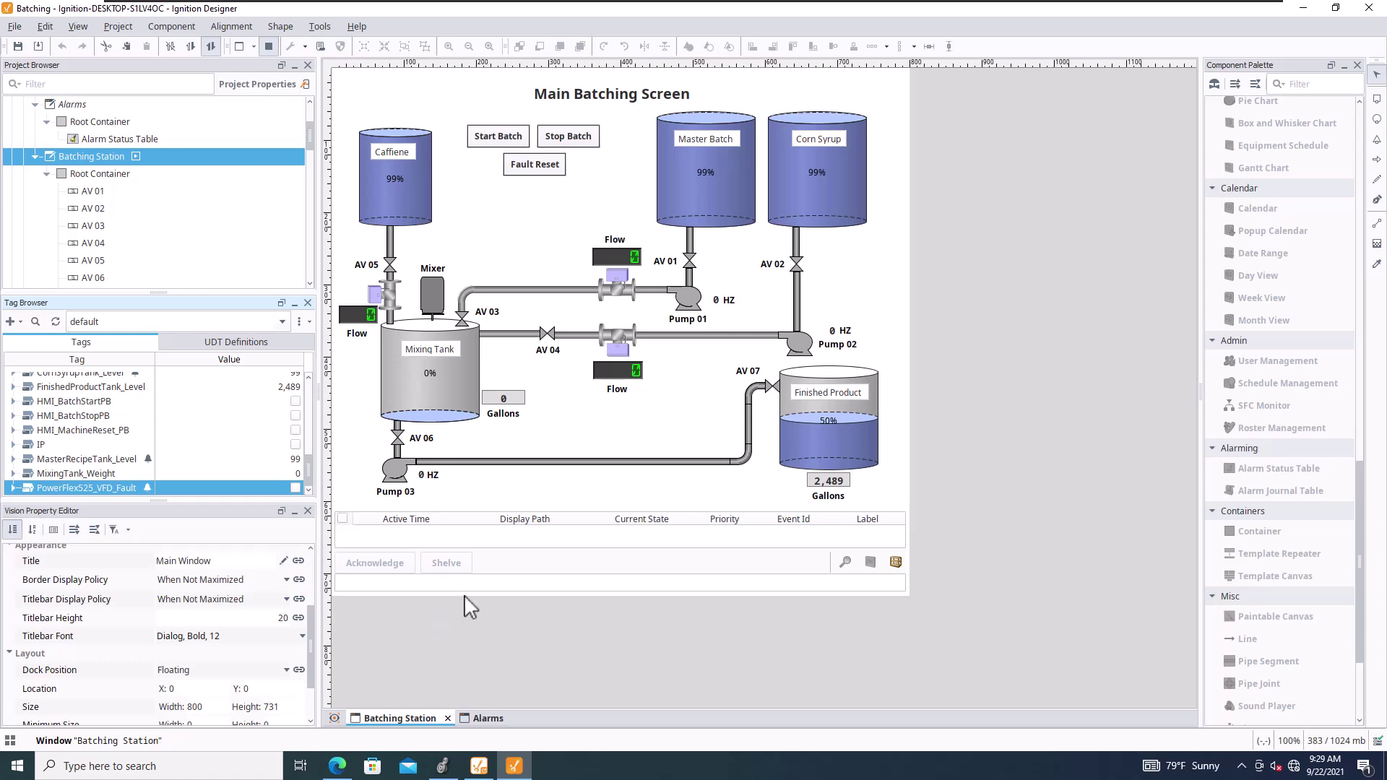
pyautogui.click(437, 772)
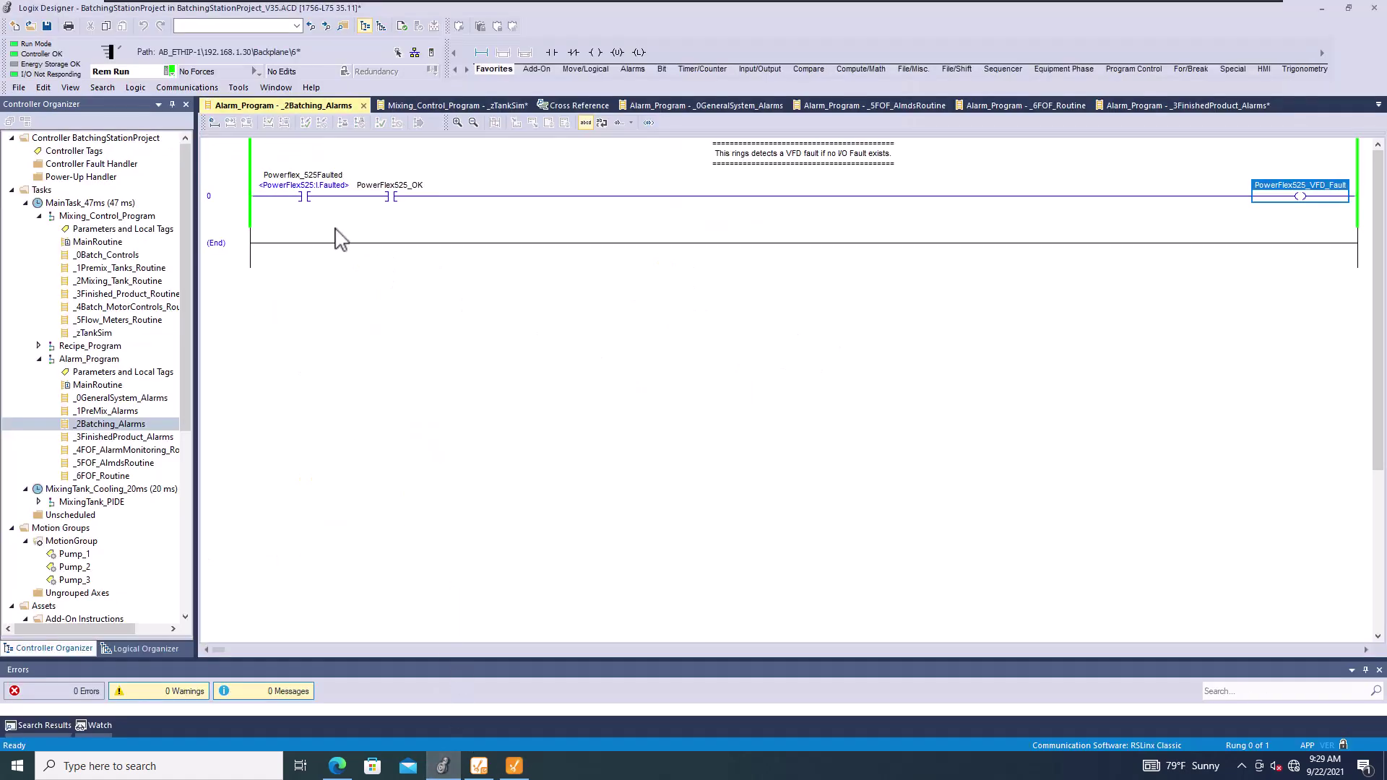
# - Toggle the Powerflex_525Faulted and PowerFlex525_OK contacts on rung 0 to energize the fault output
pyautogui.click(394, 201)
pyautogui.click(323, 202)
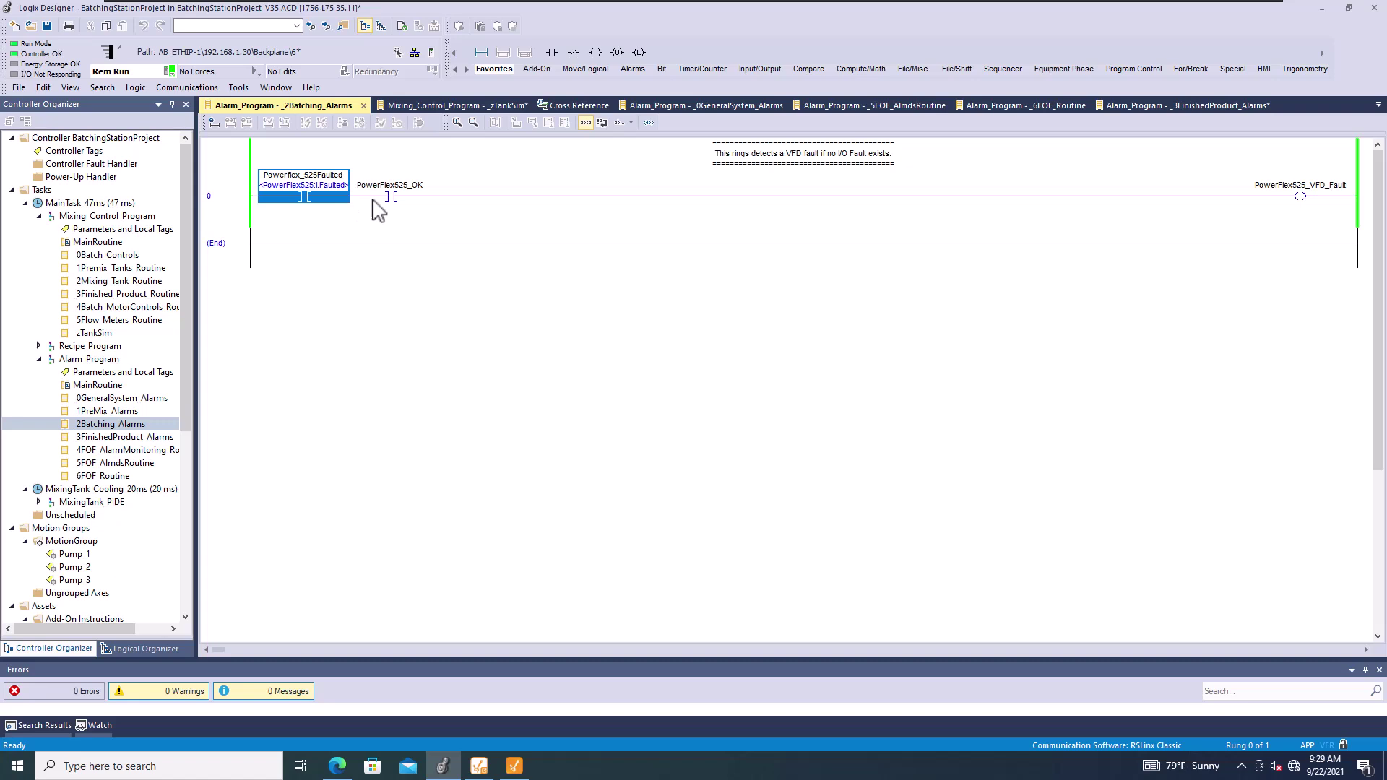
pyautogui.click(399, 201)
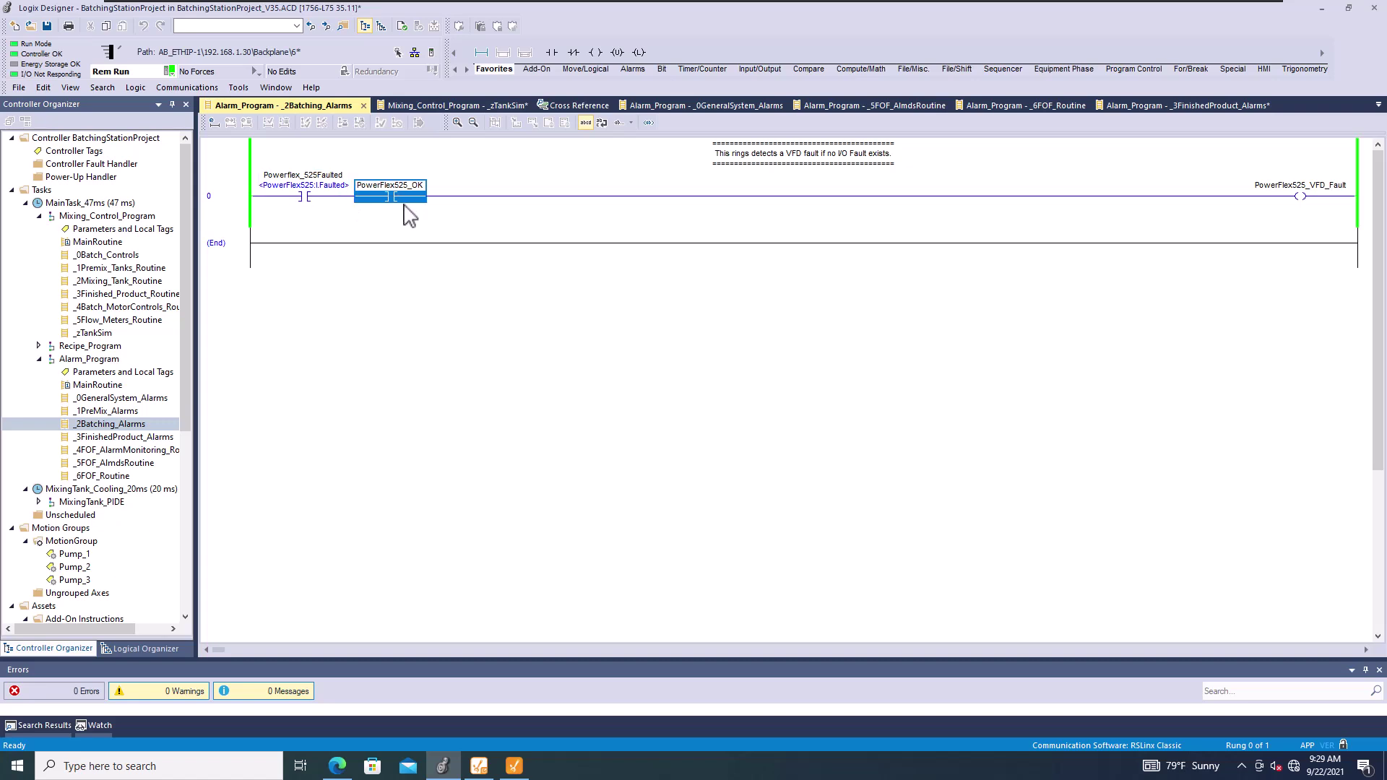
pyautogui.click(403, 193)
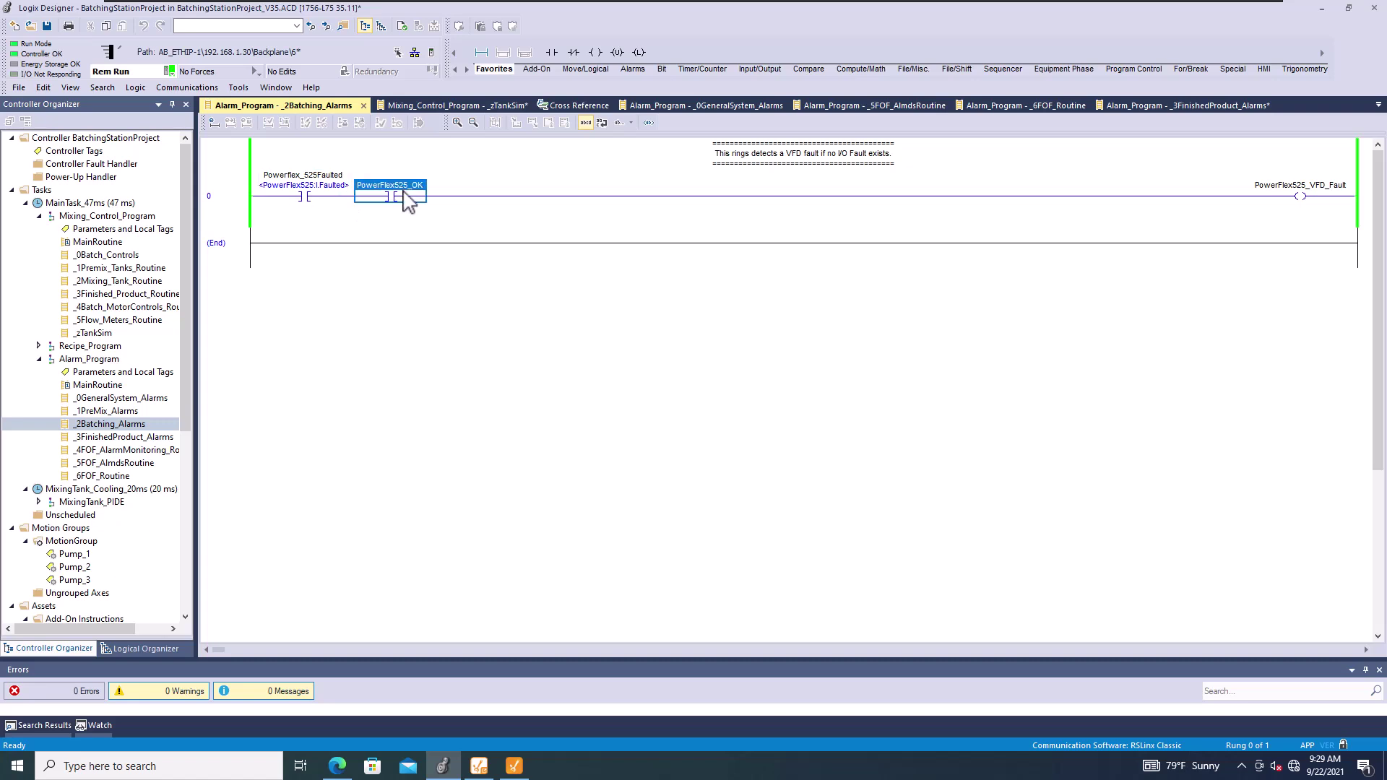
pyautogui.moveTo(409, 202)
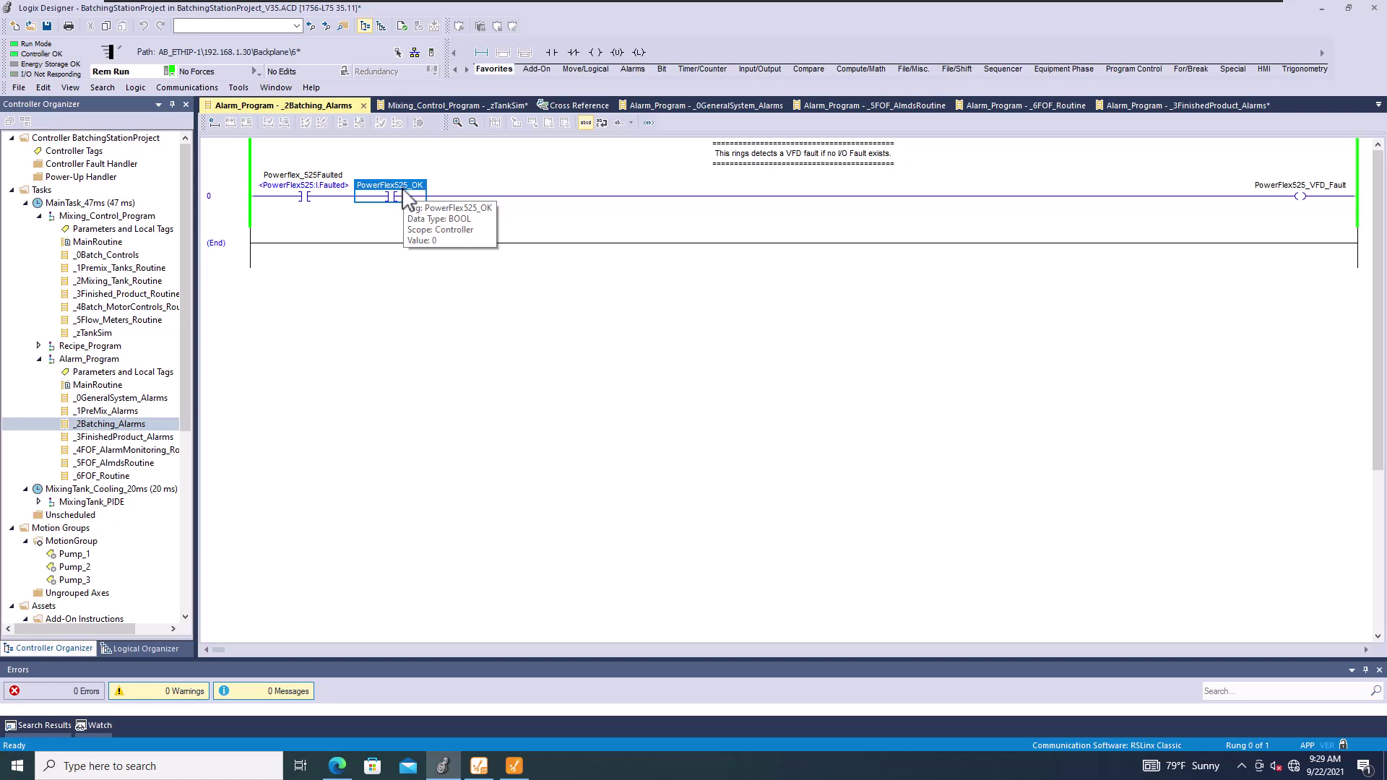
pyautogui.click(325, 197)
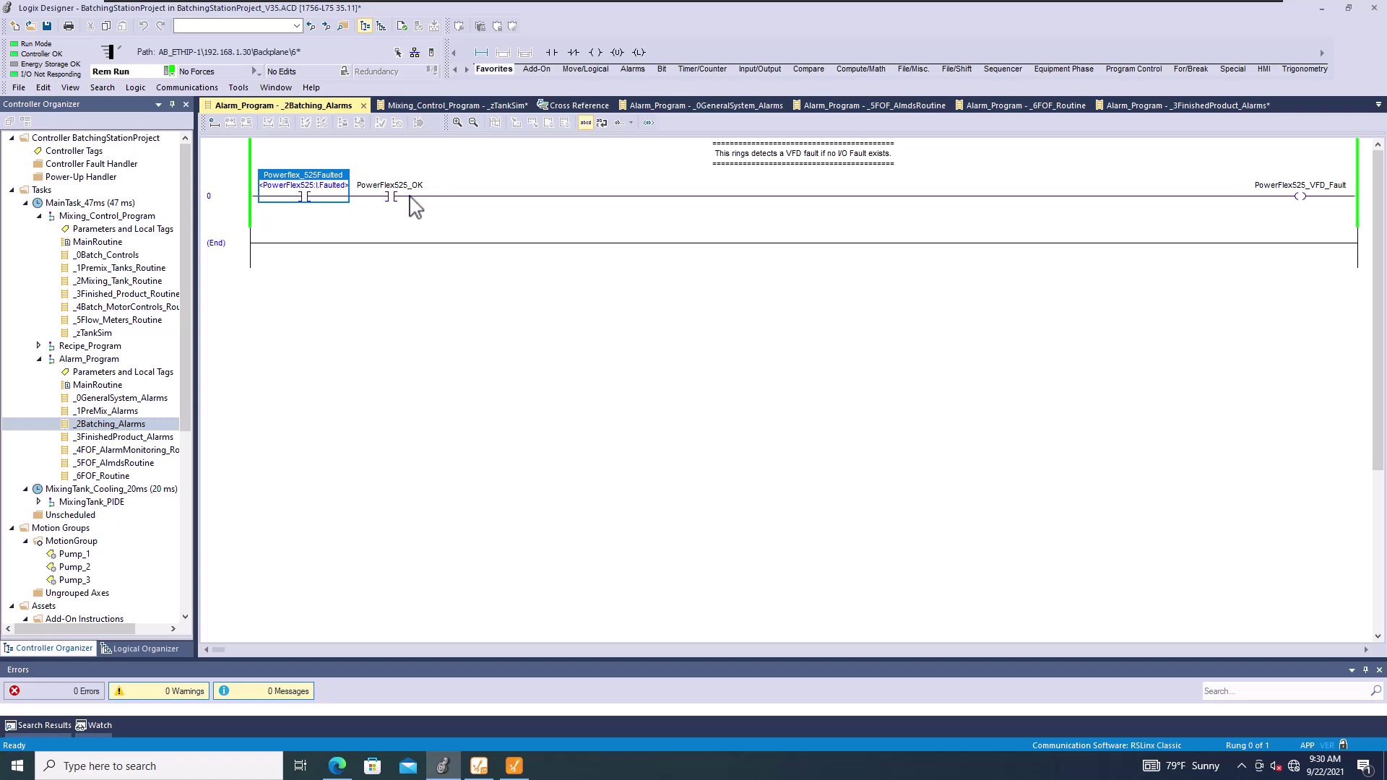
pyautogui.click(405, 198)
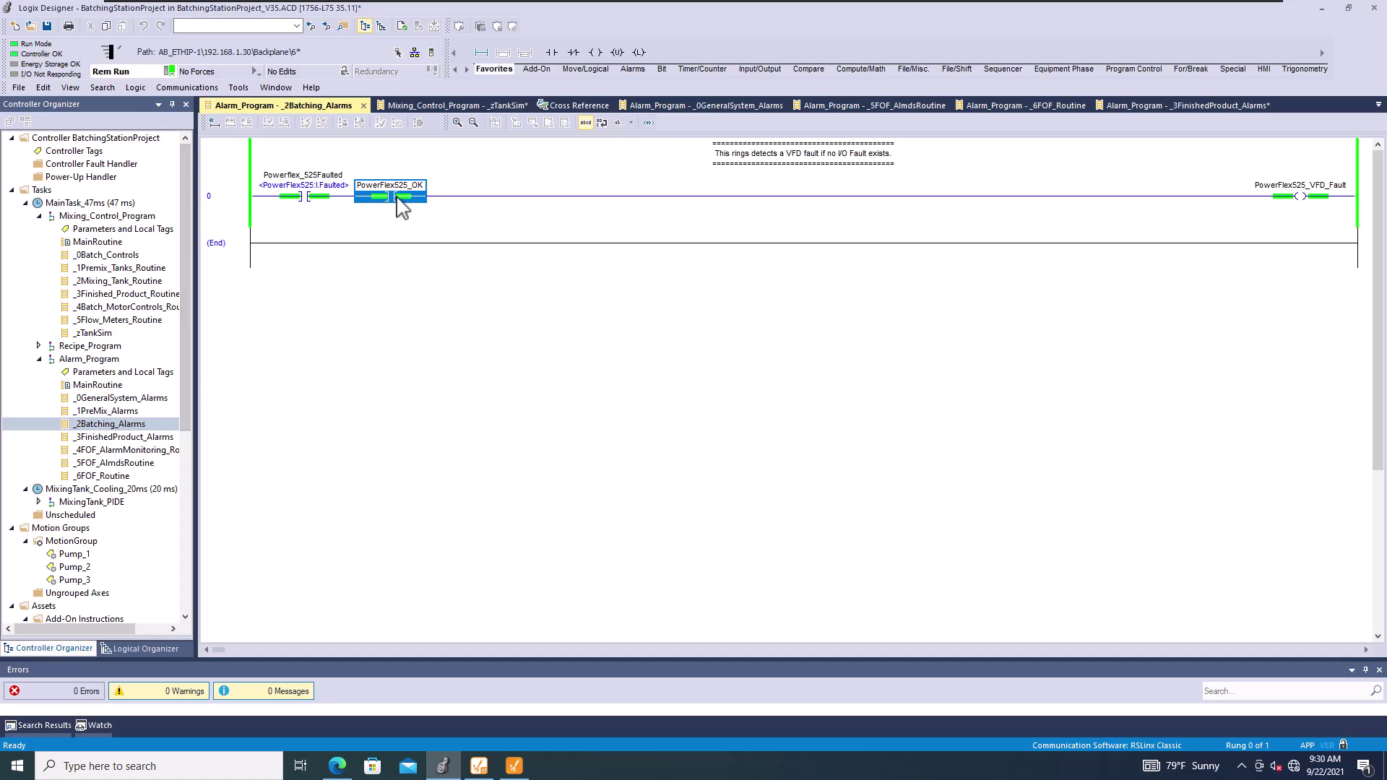
pyautogui.click(514, 766)
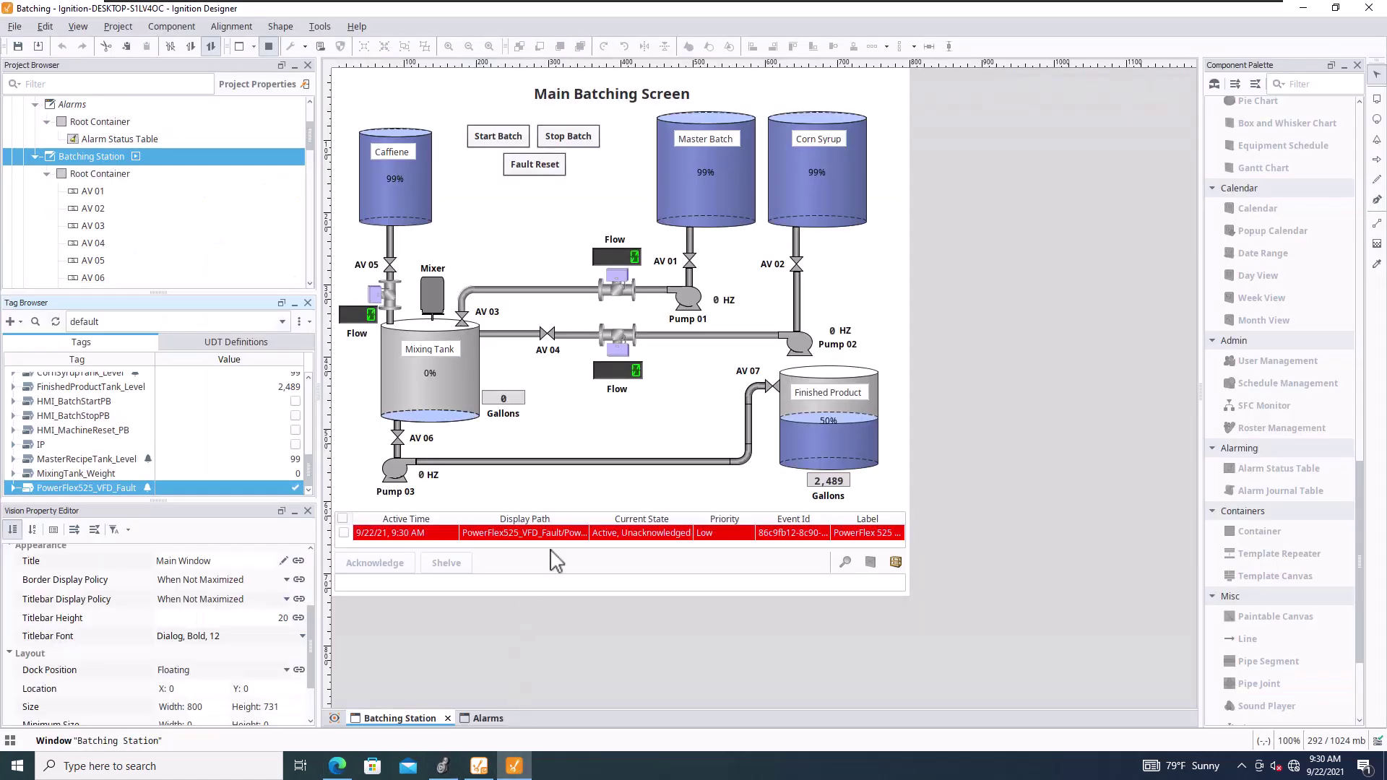
# - Open Vision's Alarms window and select the VFD fault alarm showing its 'PowerFlex 525 Faulted' note
pyautogui.click(344, 532)
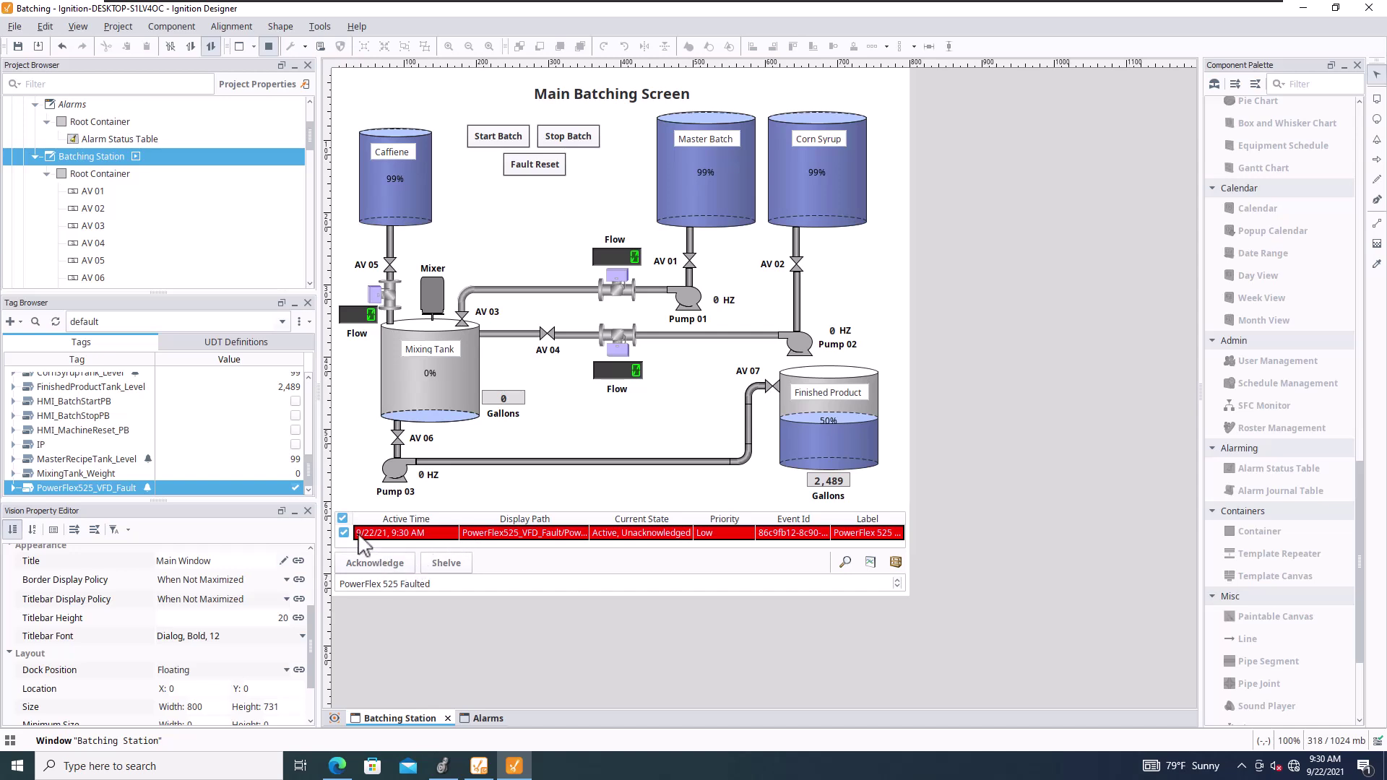
pyautogui.scroll(2, 102, 141)
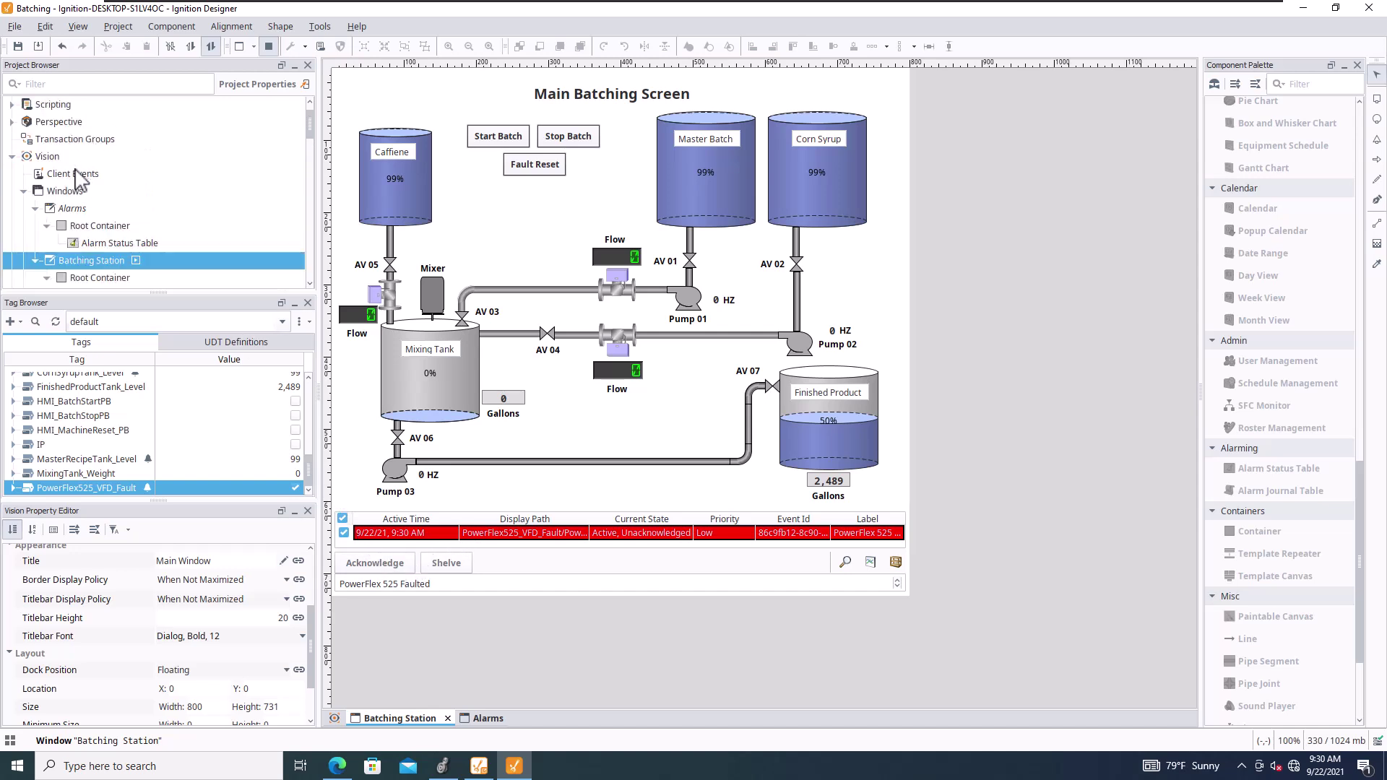
pyautogui.doubleClick(72, 209)
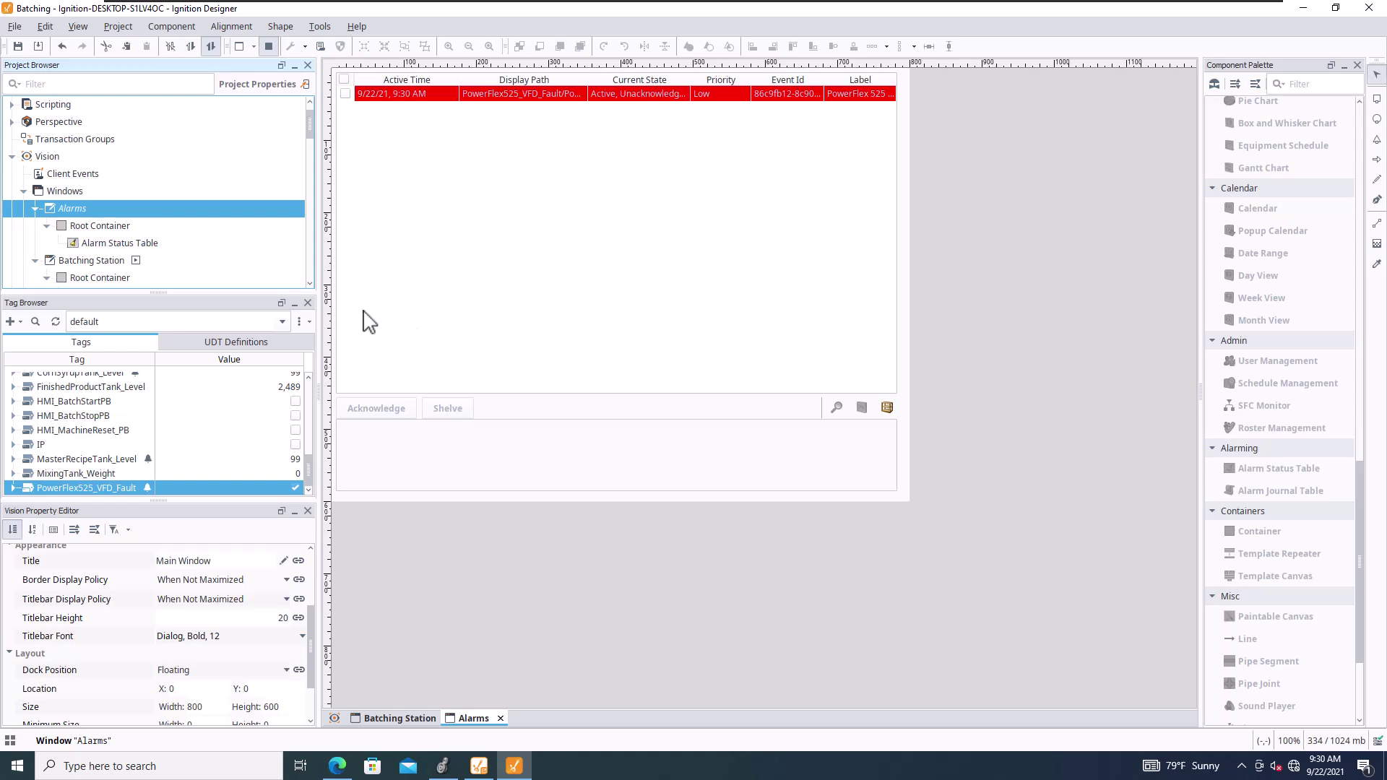
pyautogui.click(346, 95)
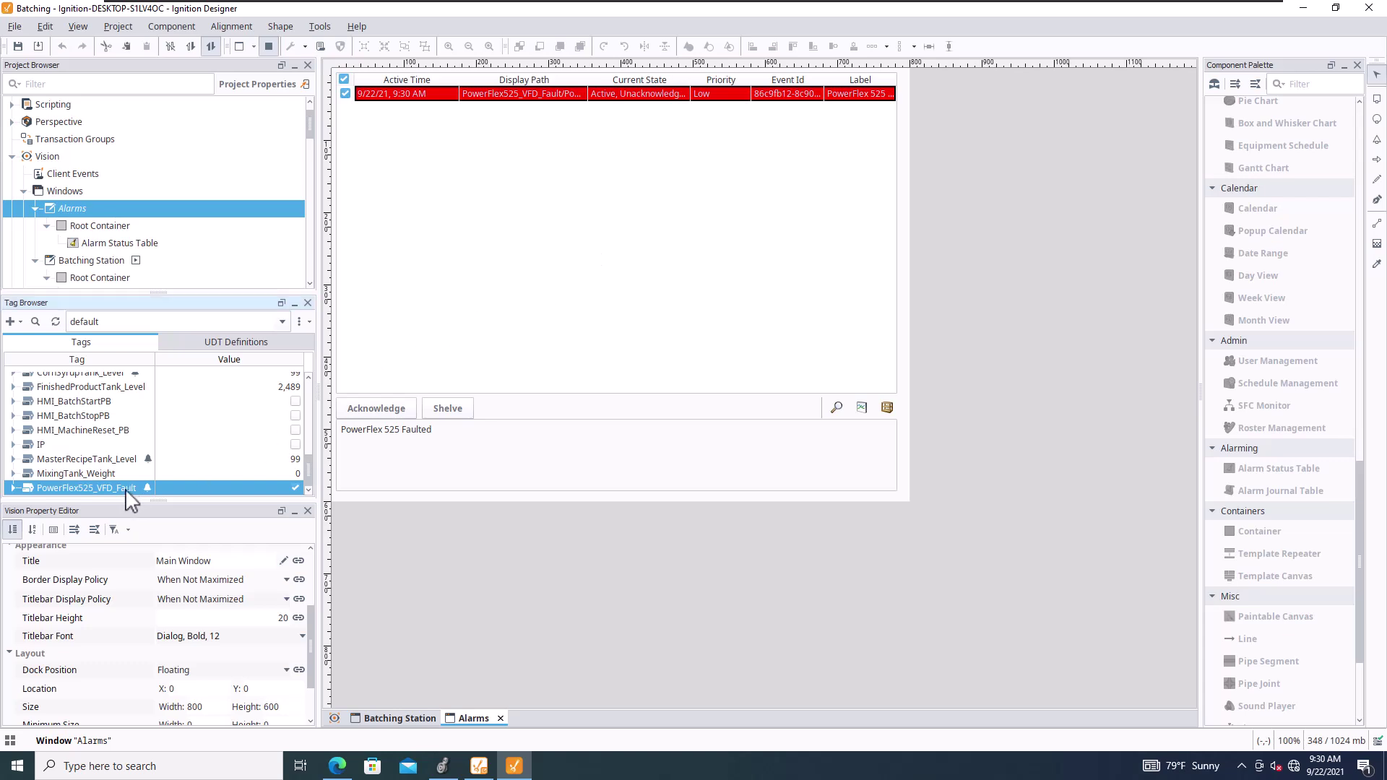
pyautogui.click(269, 48)
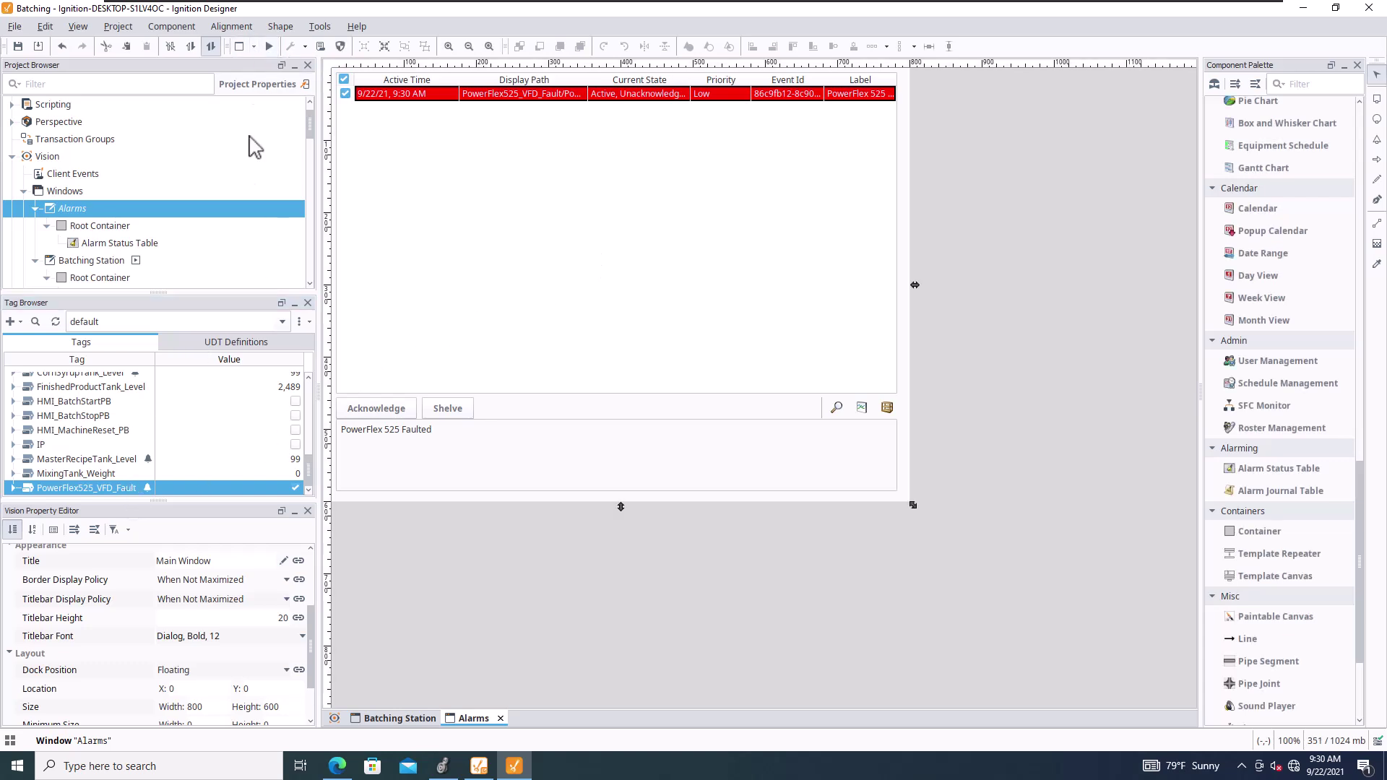
# - Set the PowerFlex 525 Faulted alarm on the PowerFlex525_VFD_Fault tag to Low priority and save the tag
pyautogui.rightClick(109, 491)
pyautogui.click(156, 437)
pyautogui.click(430, 384)
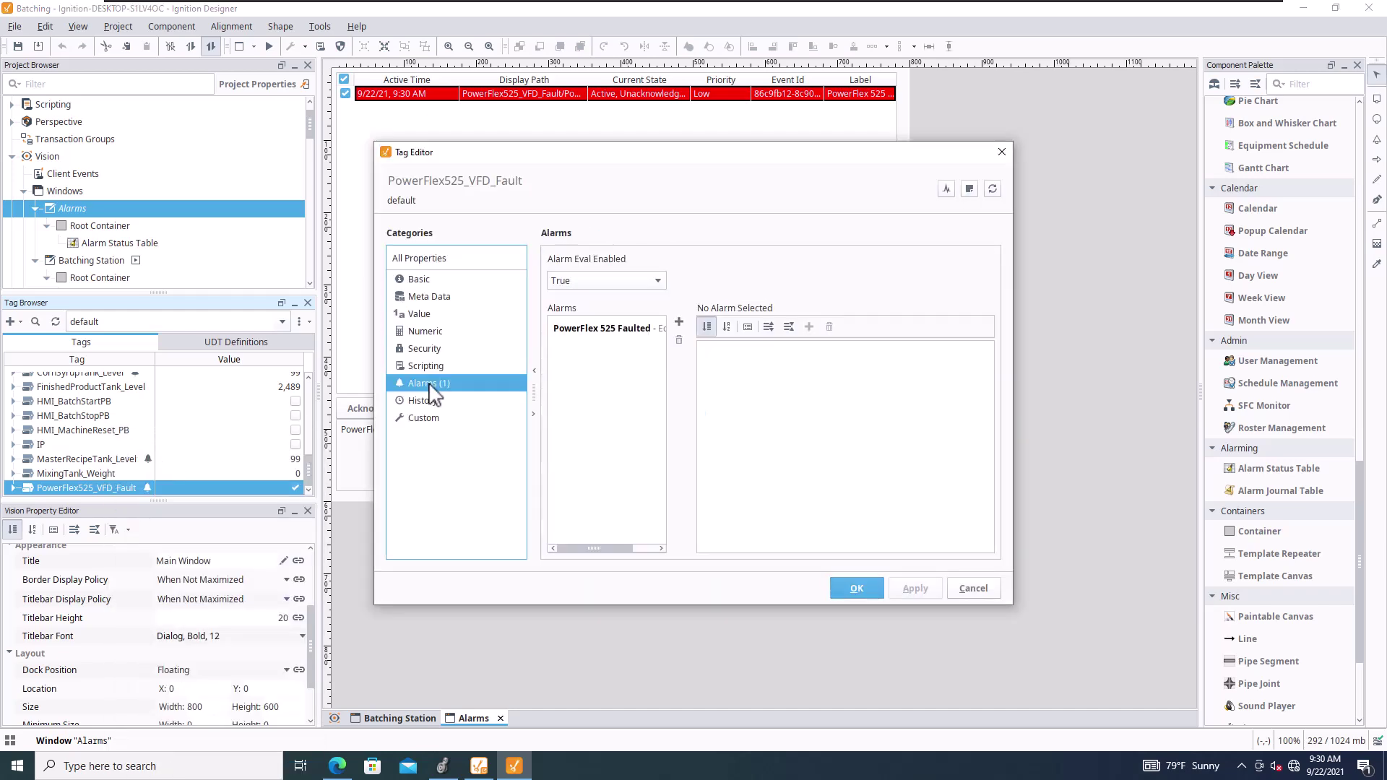
pyautogui.click(620, 330)
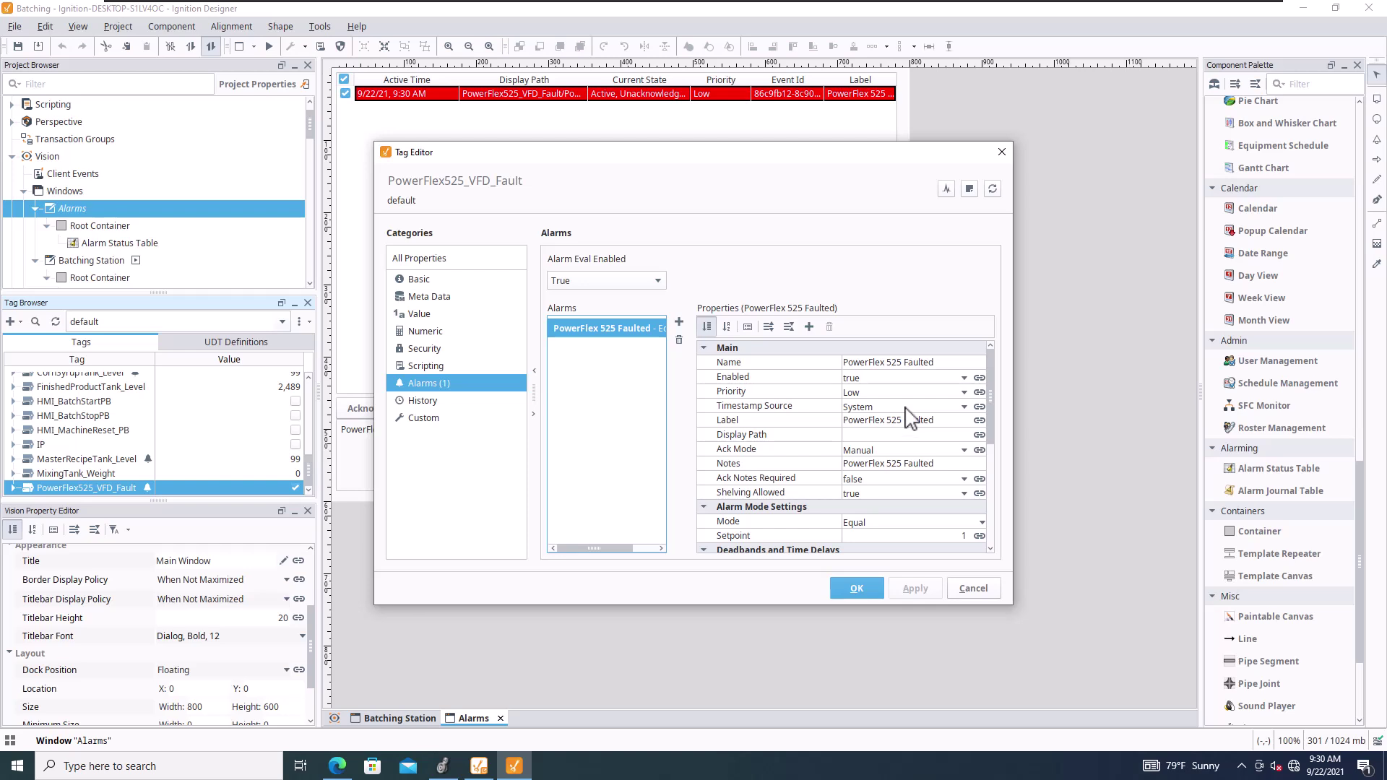
pyautogui.click(965, 394)
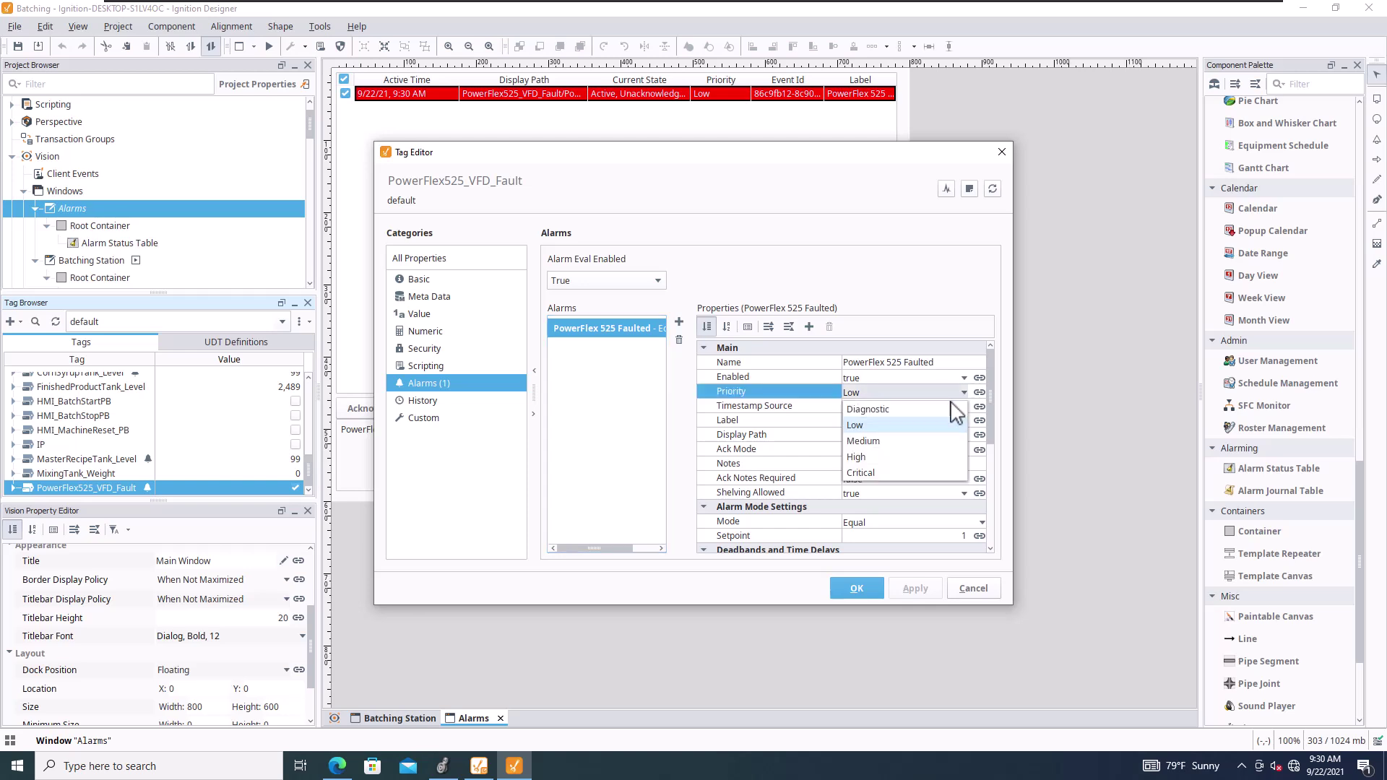
pyautogui.click(917, 457)
pyautogui.click(911, 588)
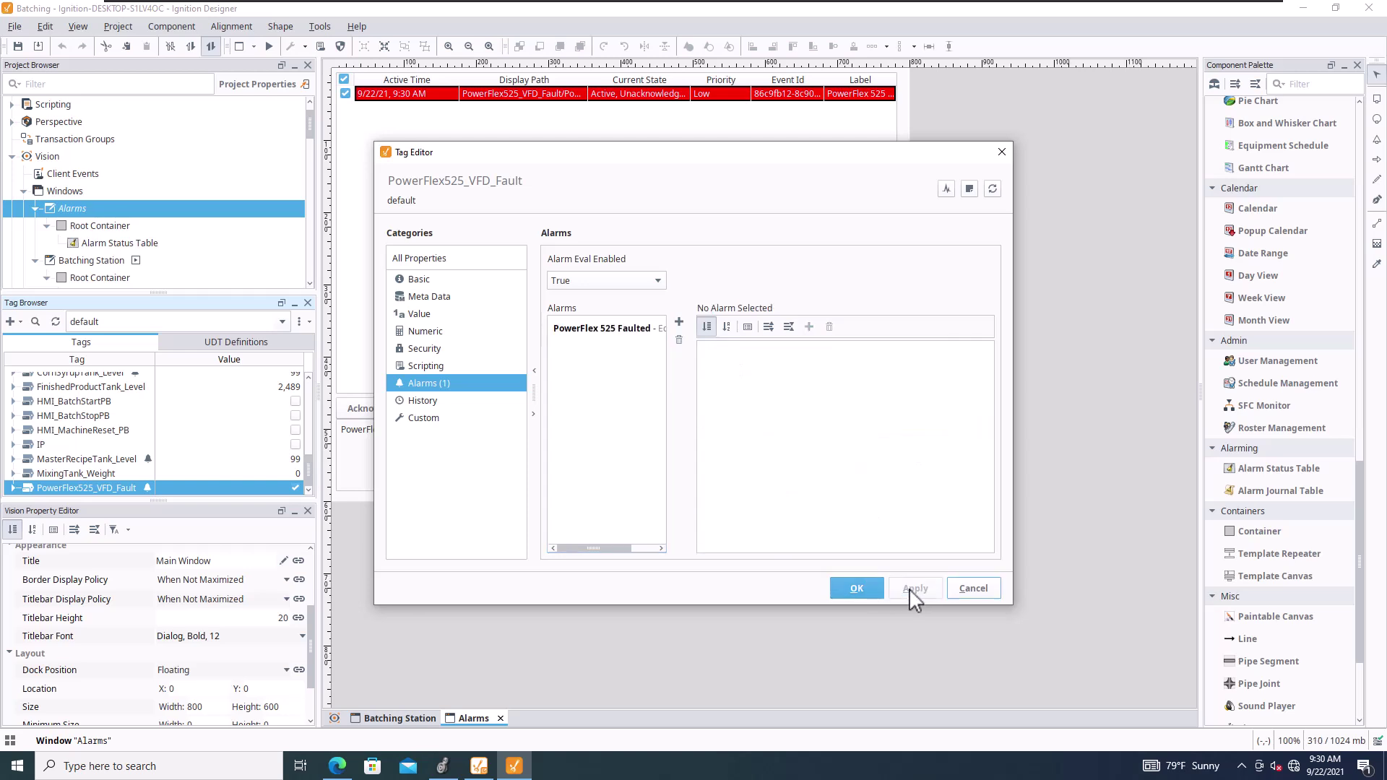
pyautogui.click(873, 587)
pyautogui.click(449, 310)
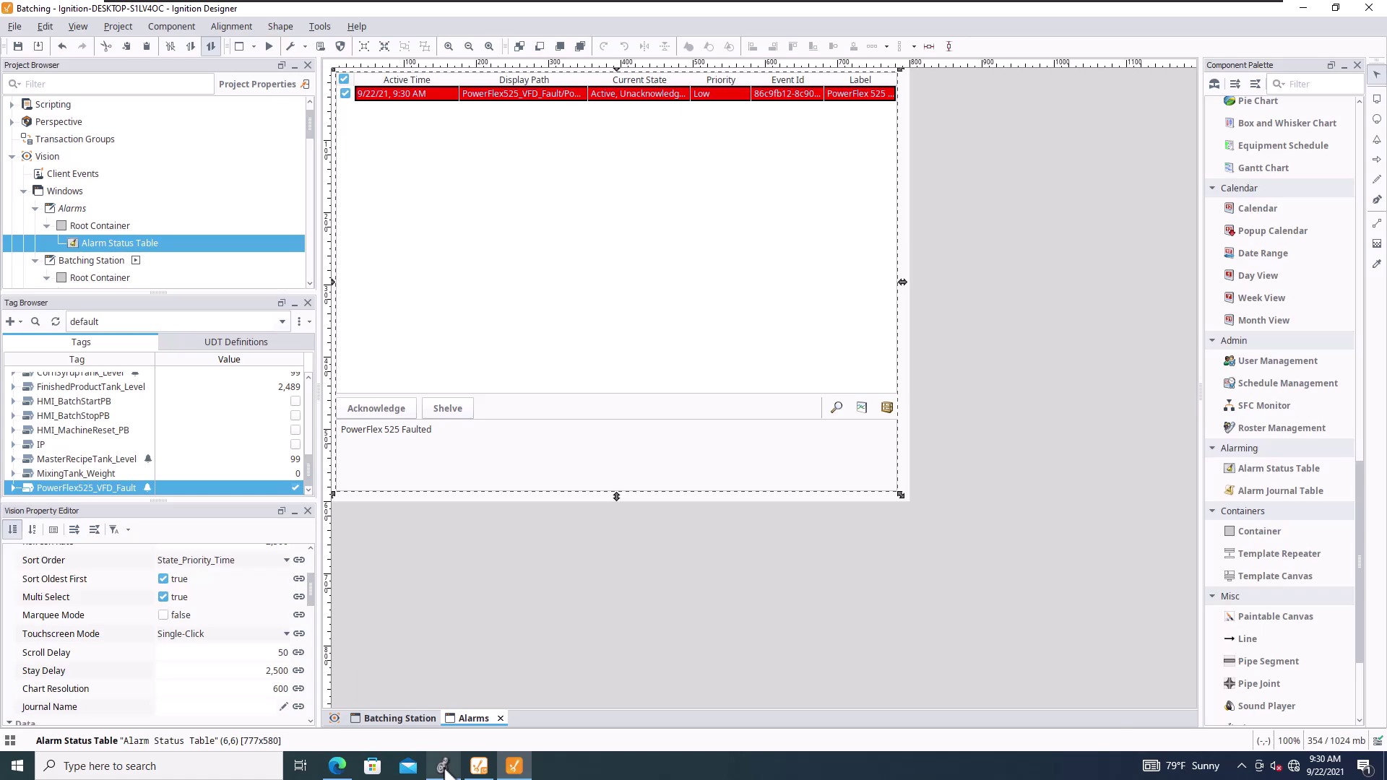
# - Bring Ignition Designer back to the front and open the Batching Station window
pyautogui.click(502, 770)
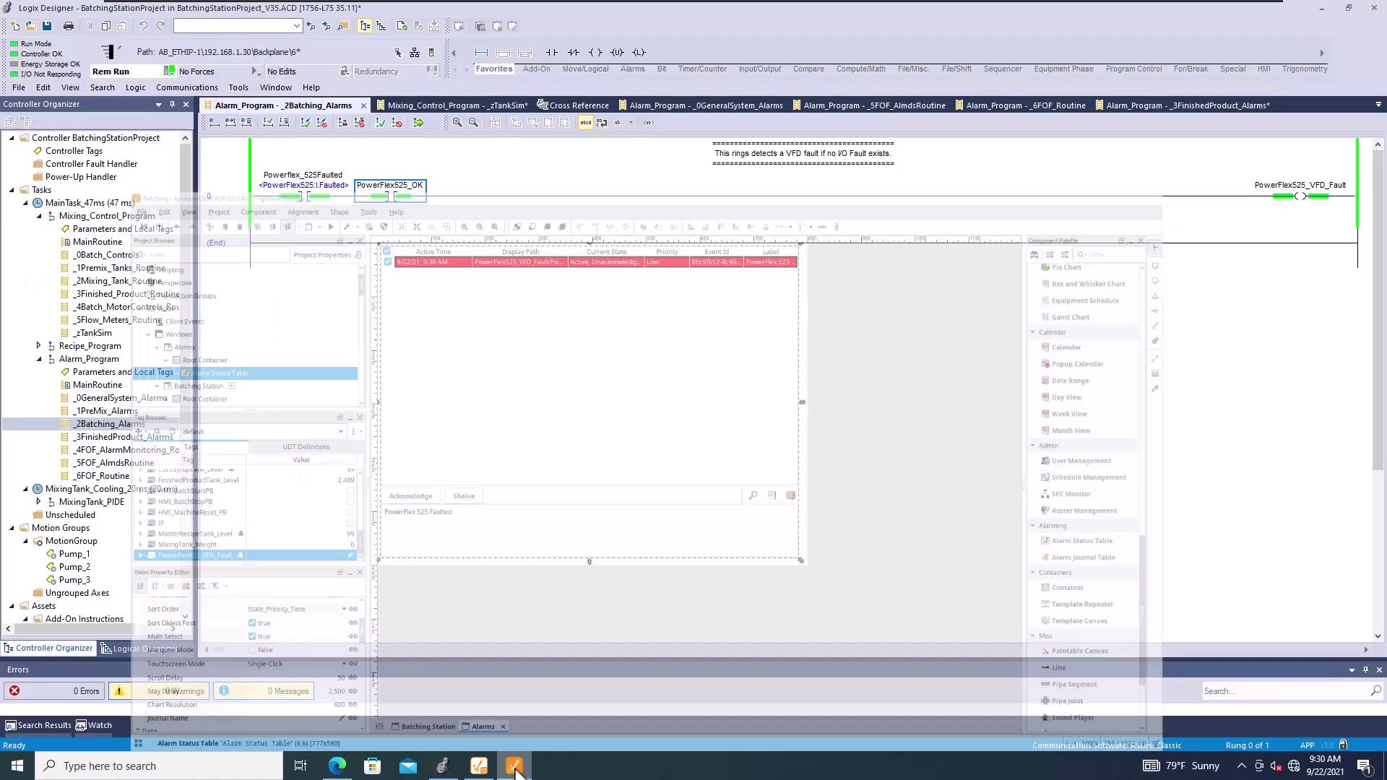
pyautogui.click(514, 767)
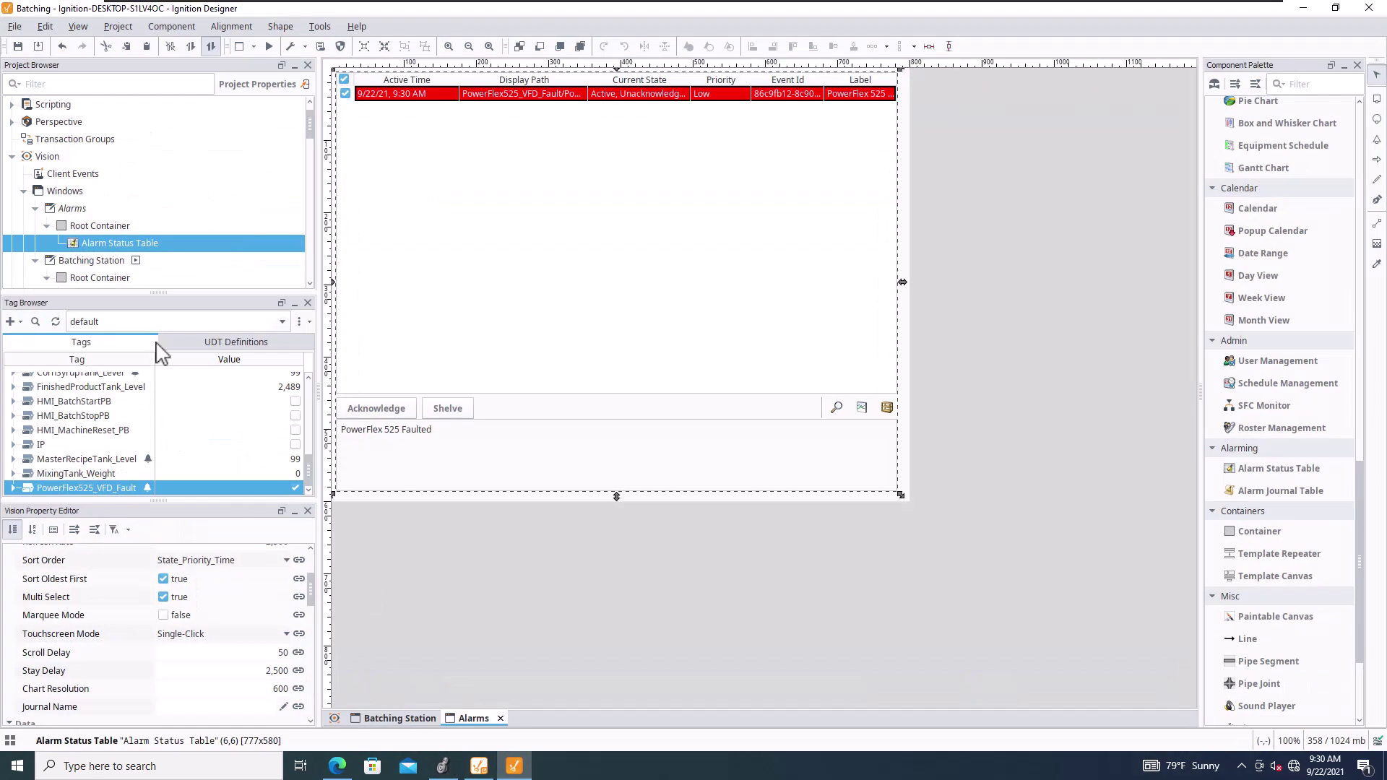
pyautogui.doubleClick(94, 261)
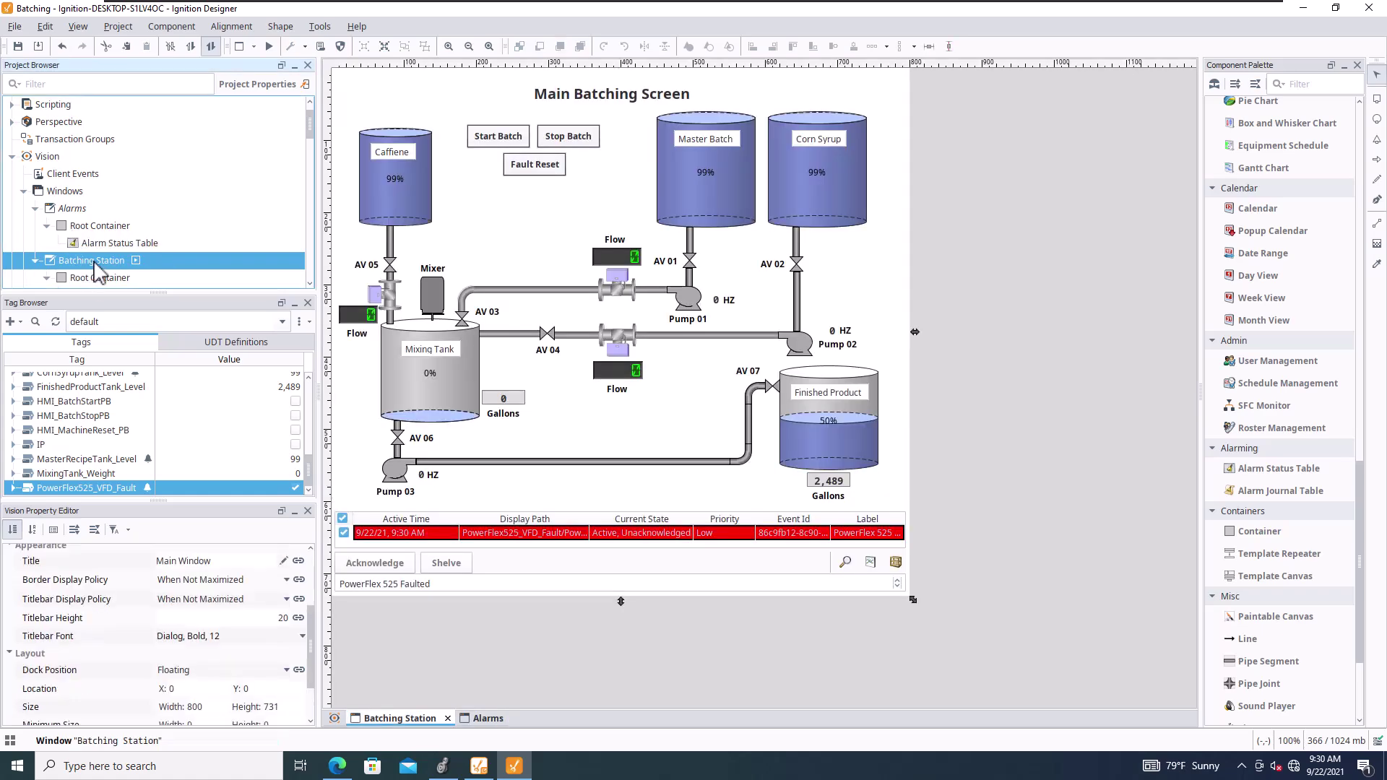
pyautogui.click(525, 177)
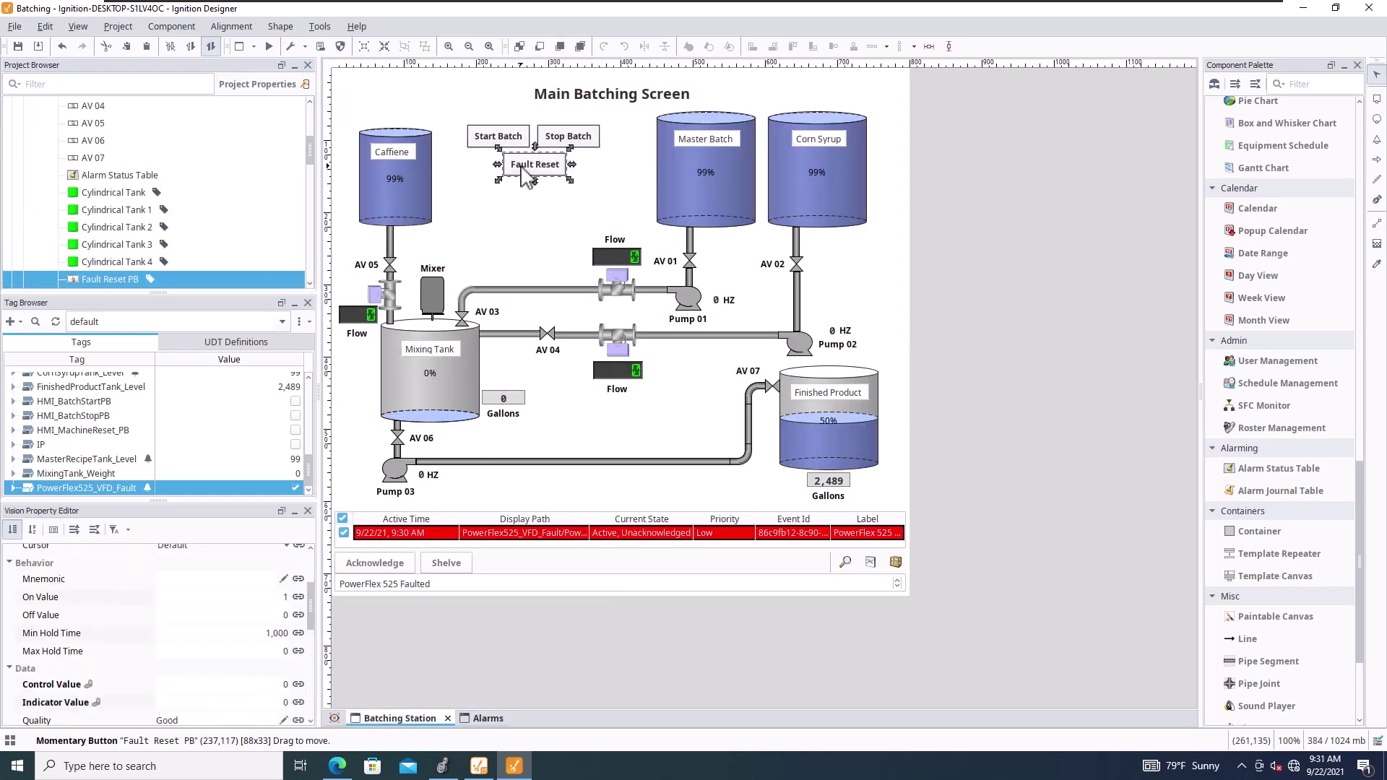
pyautogui.click(385, 111)
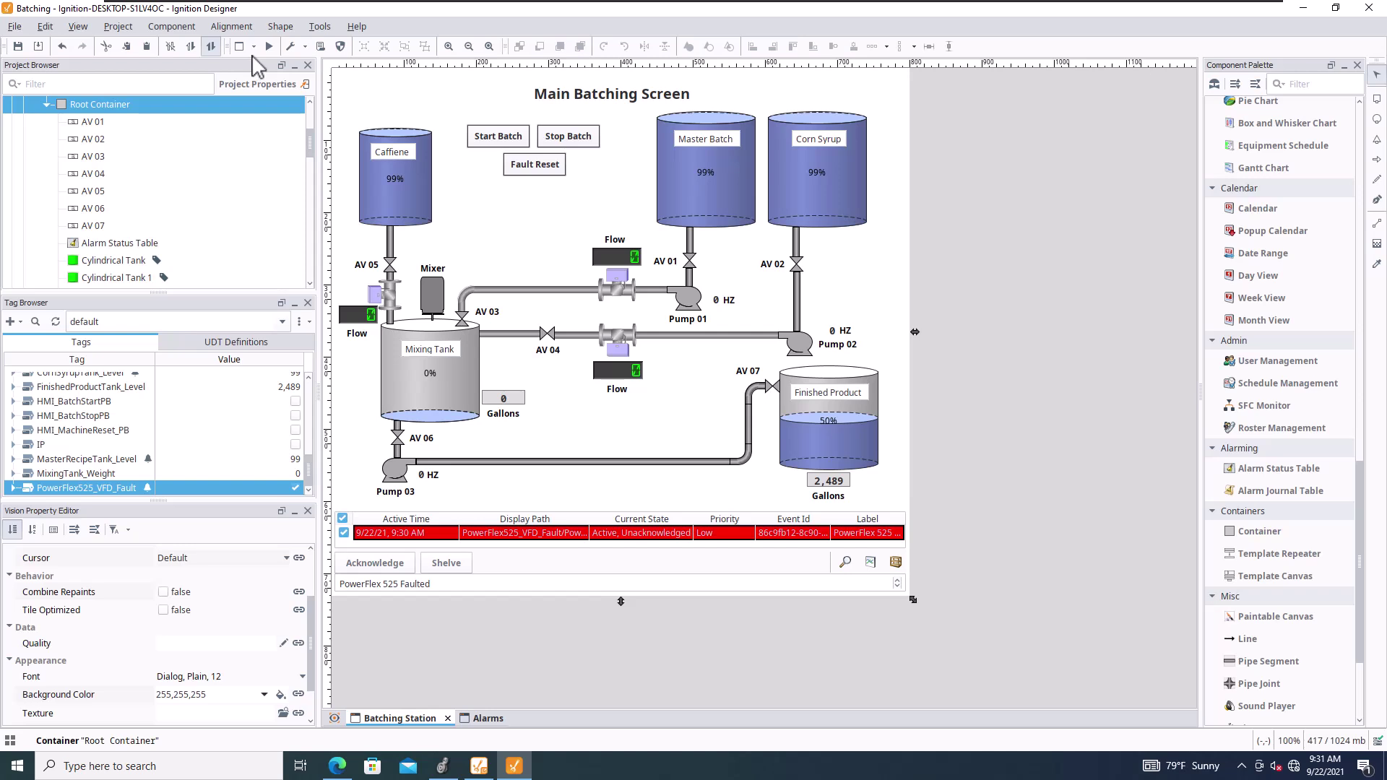
# - In preview mode, press Fault Reset and acknowledge the cleared VFD fault alarm
pyautogui.click(269, 46)
pyautogui.click(544, 170)
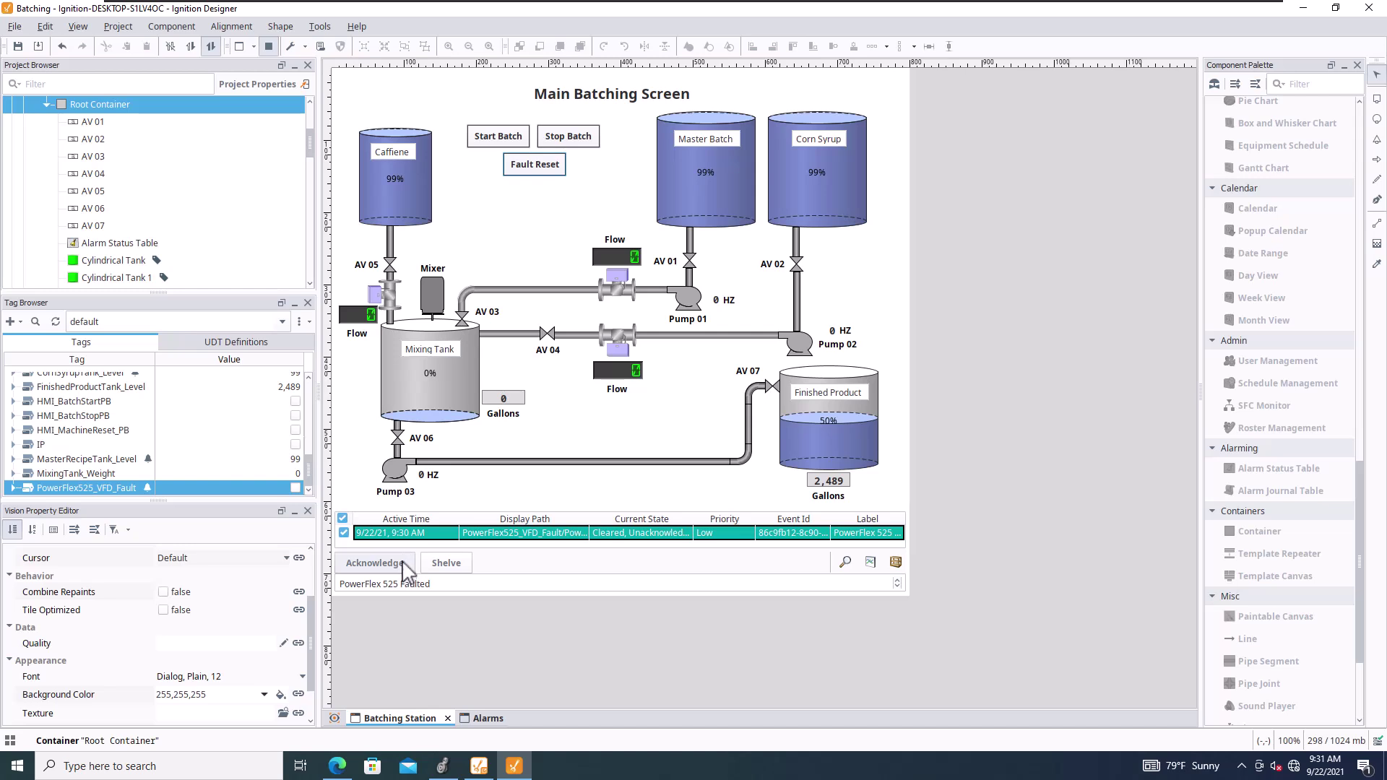
pyautogui.click(401, 569)
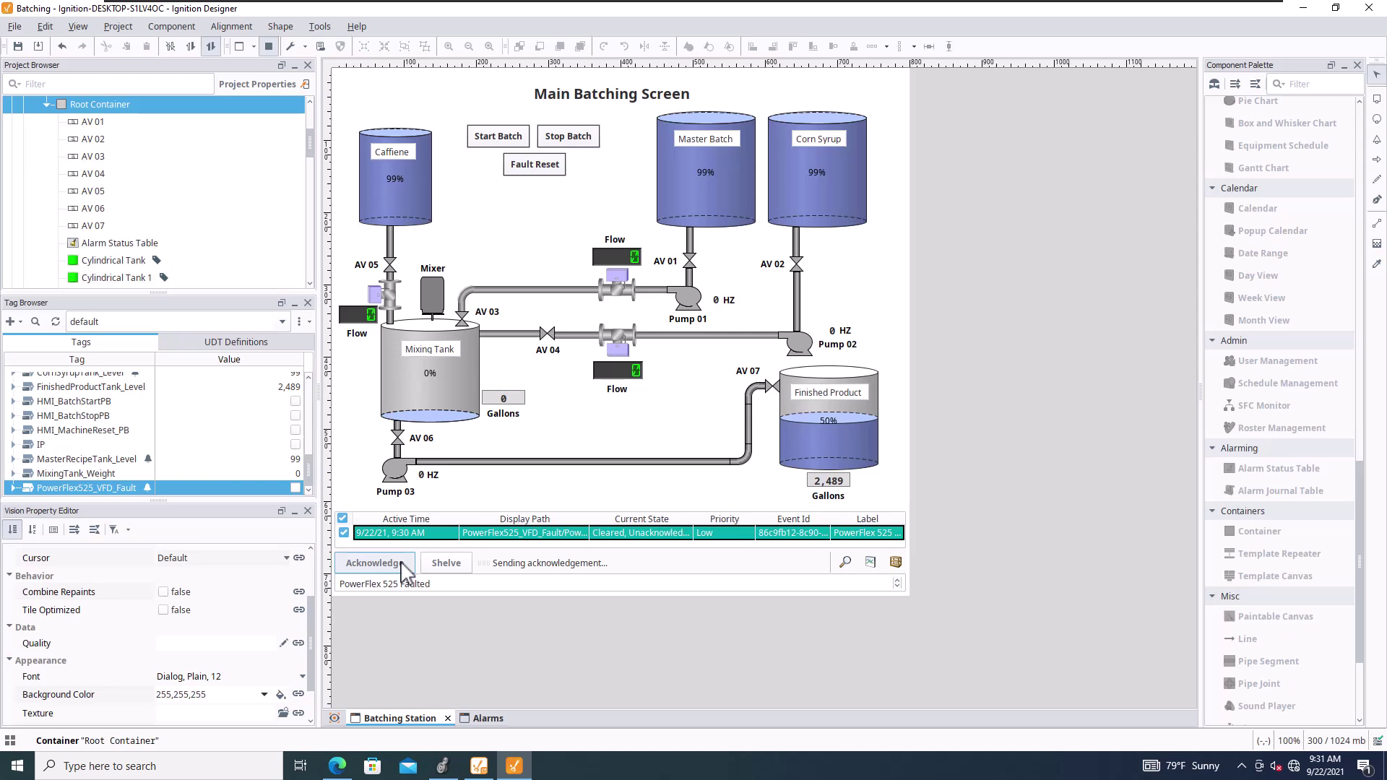